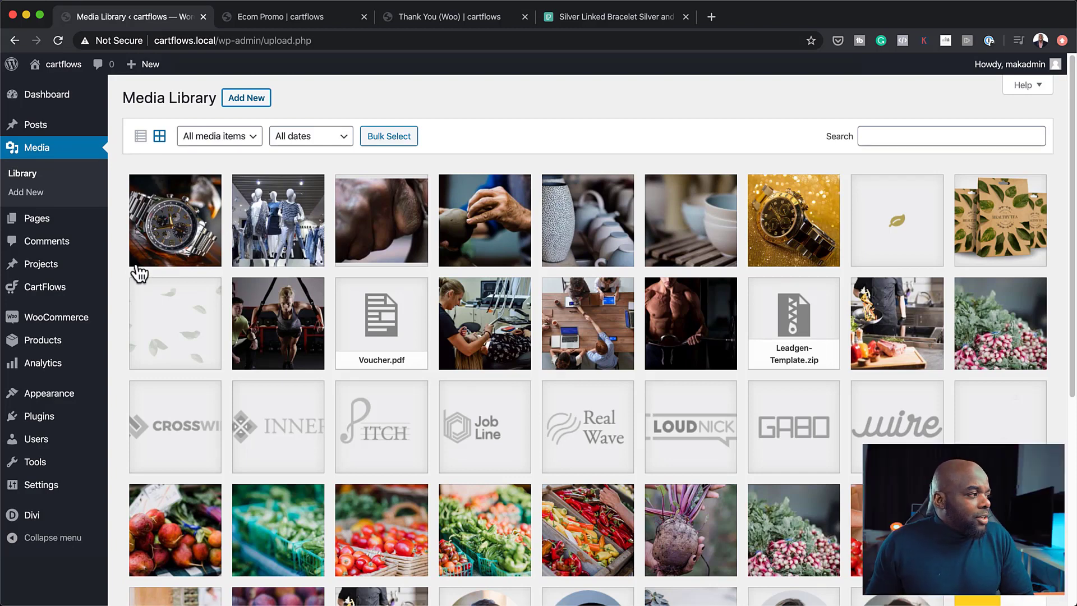
# Show the WooCommerce All Products list from the Products menu.
pyautogui.moveTo(43, 343)
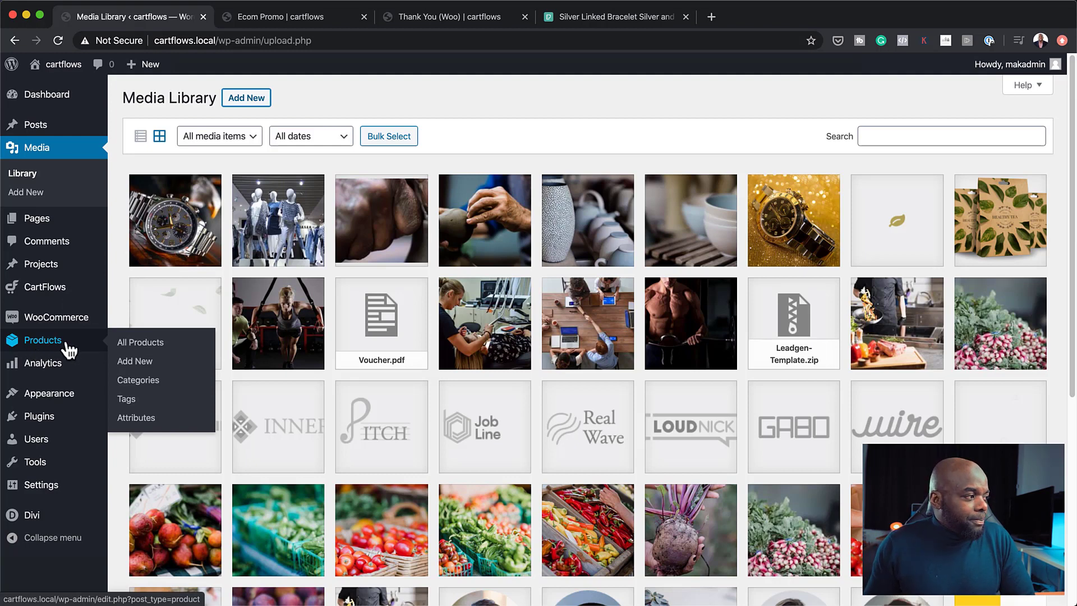
pyautogui.click(155, 343)
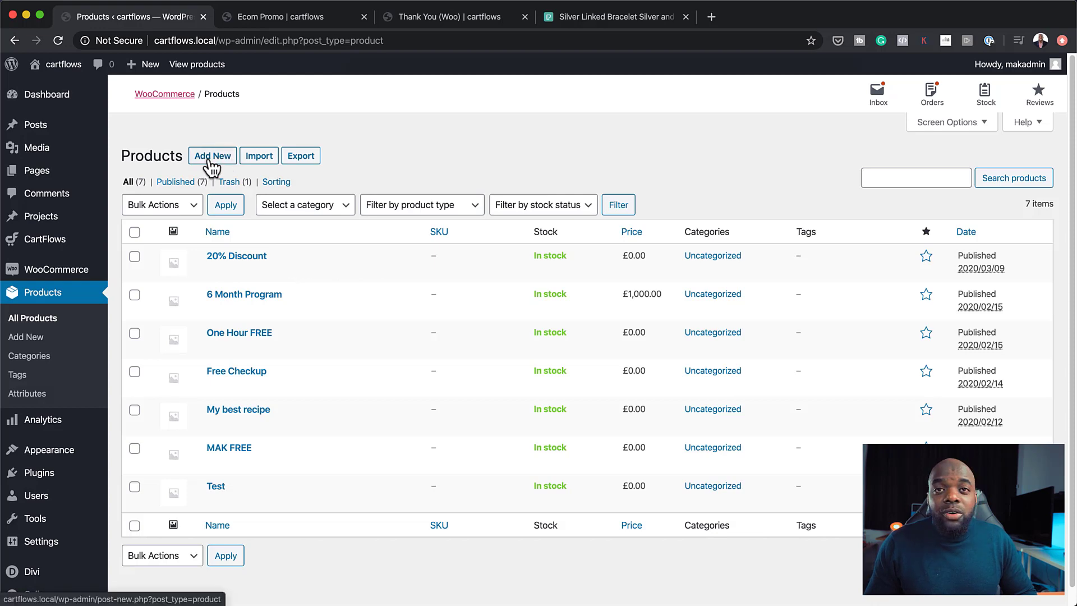
# Publish a new virtual product 'Mak Product 20' with regular price 0.00.
pyautogui.click(212, 157)
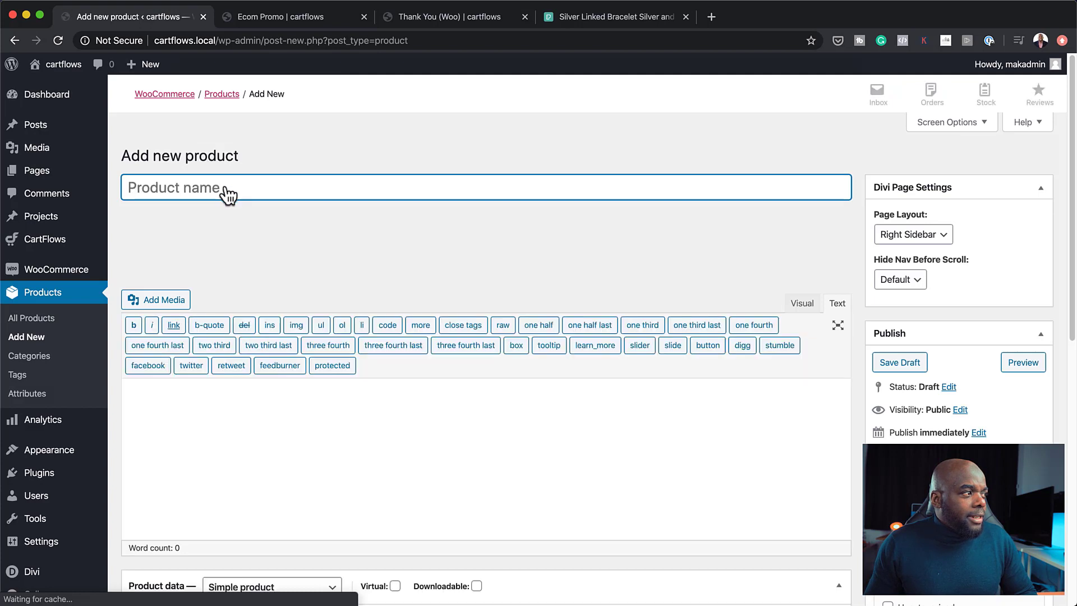
pyautogui.write('Mak Pr')
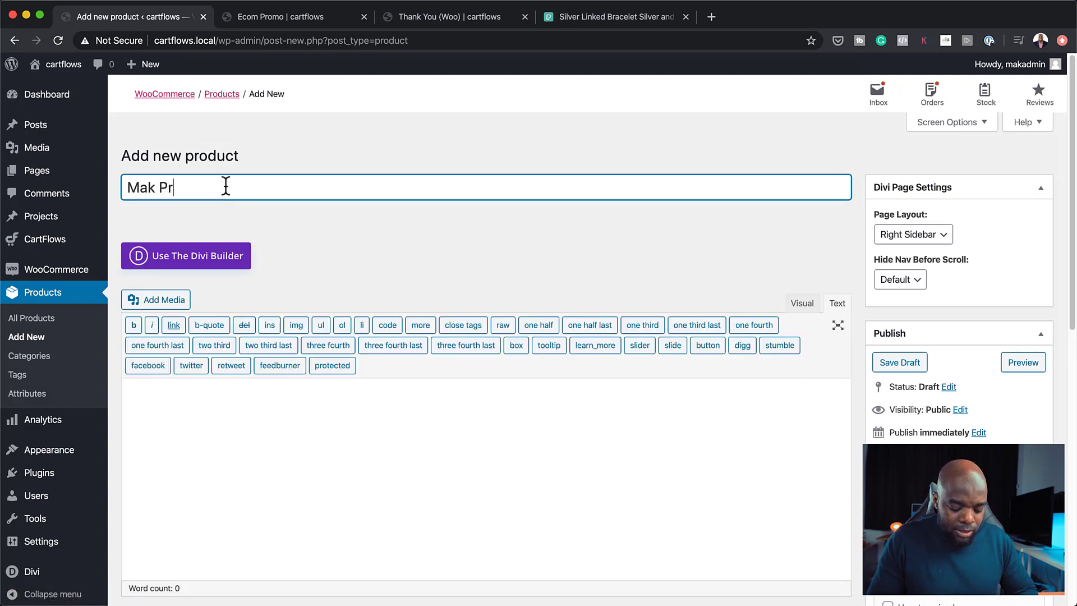
pyautogui.write('oduct ')
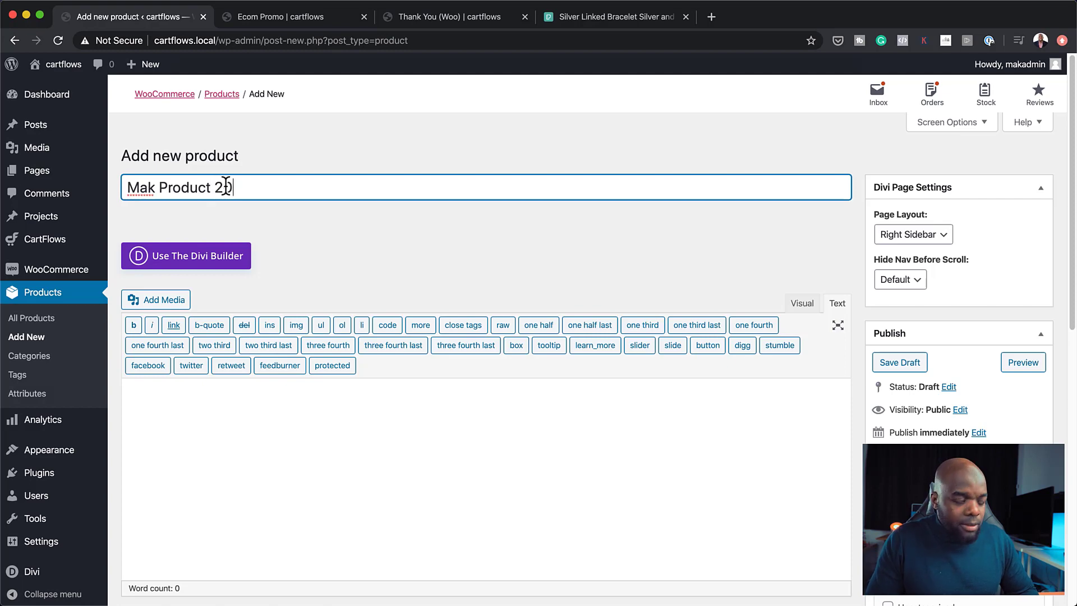
pyautogui.write('20')
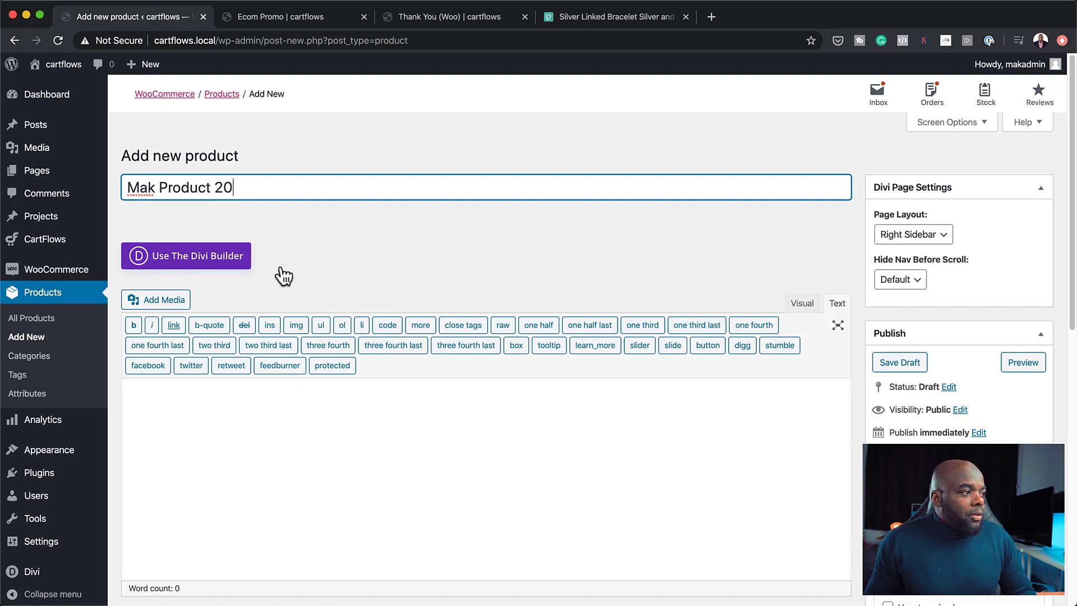
pyautogui.scroll(-5, 562, 421)
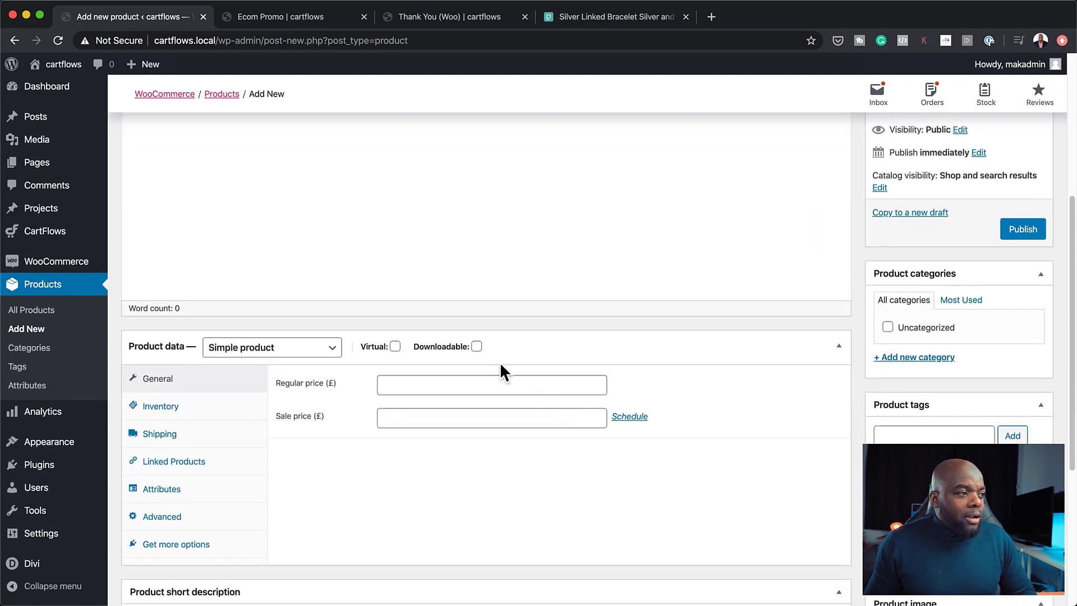
pyautogui.click(395, 346)
pyautogui.click(412, 385)
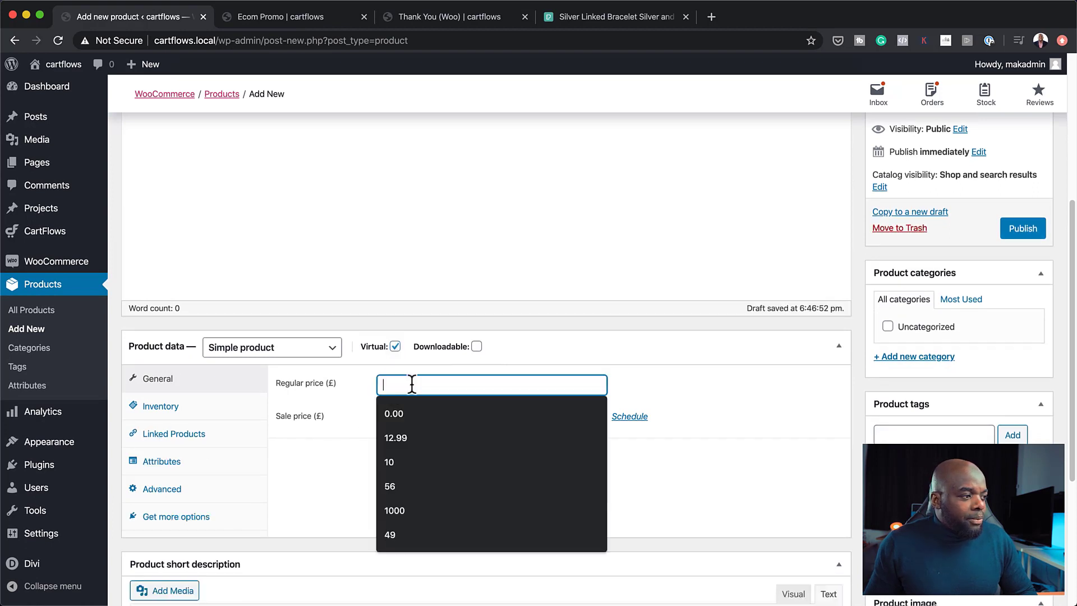
pyautogui.click(424, 415)
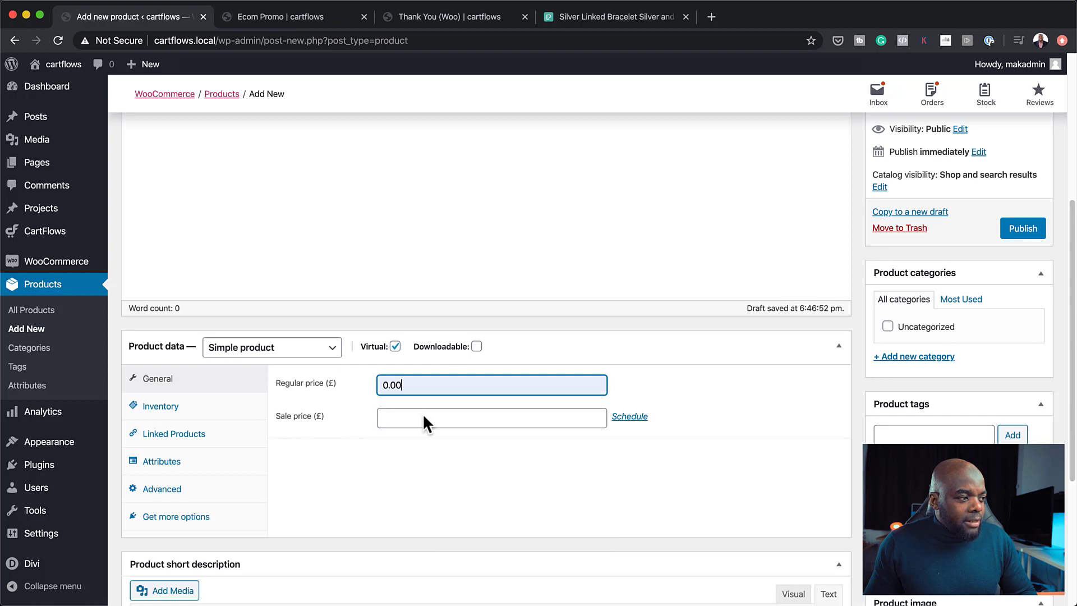
pyautogui.scroll(-1, 328, 437)
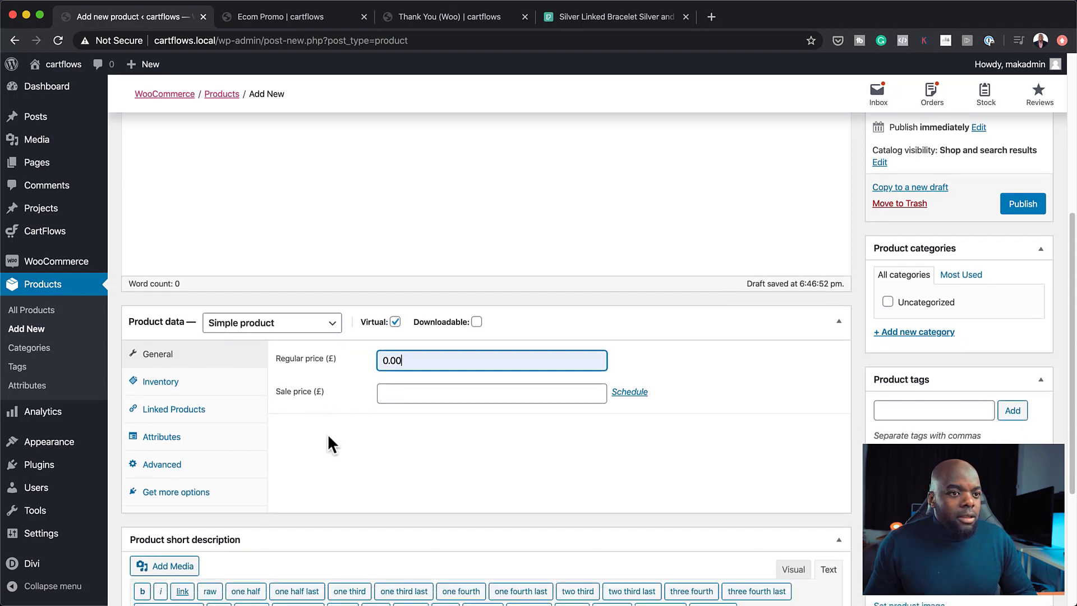
pyautogui.click(1037, 207)
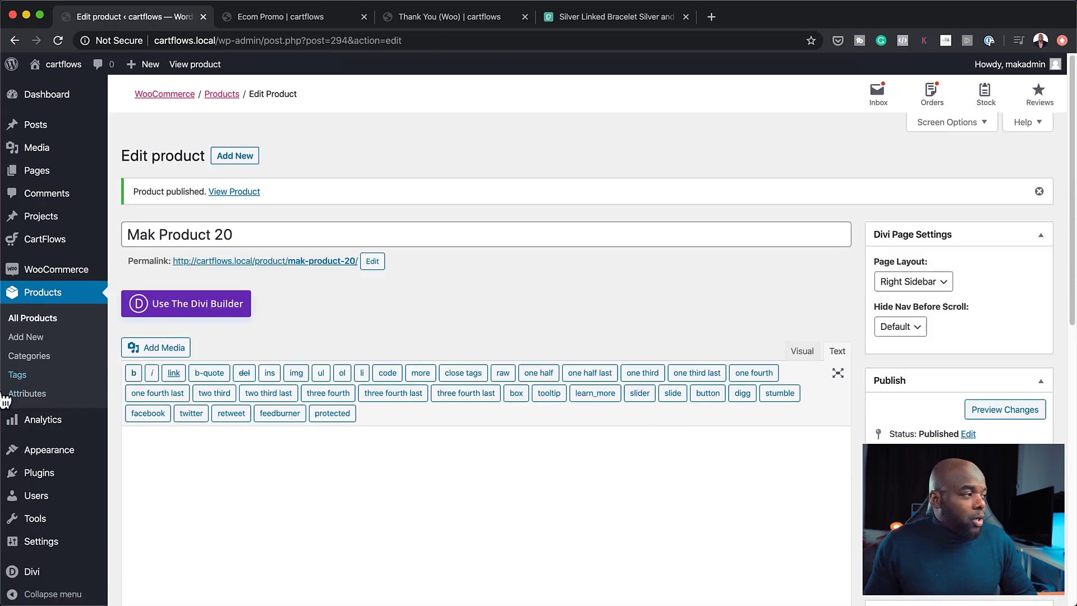
# Start a new WooCommerce coupon with the code MAK20.
pyautogui.moveTo(67, 272)
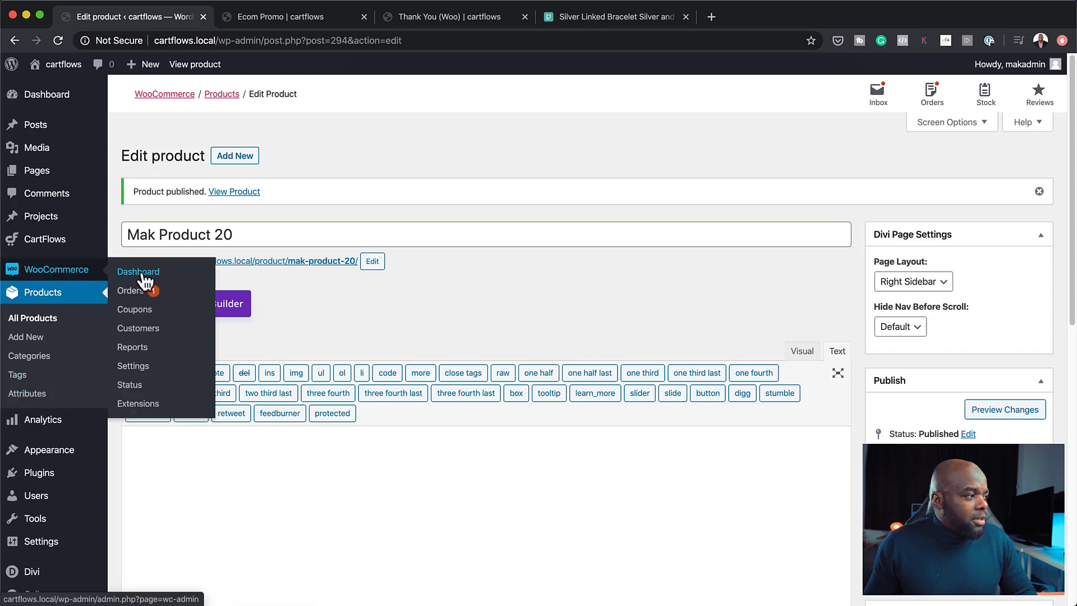
pyautogui.click(150, 312)
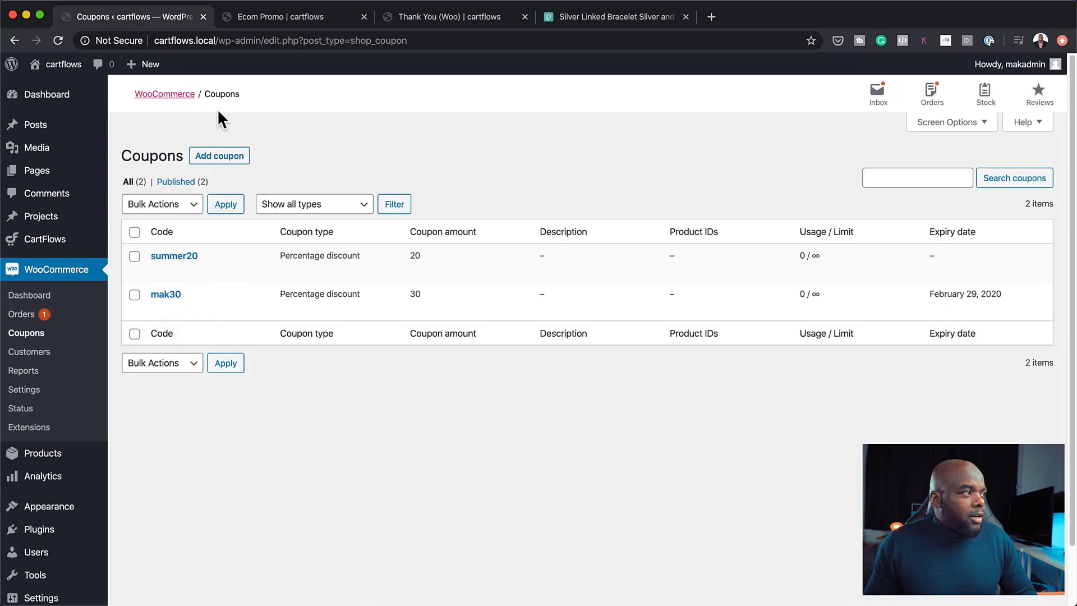
pyautogui.click(236, 163)
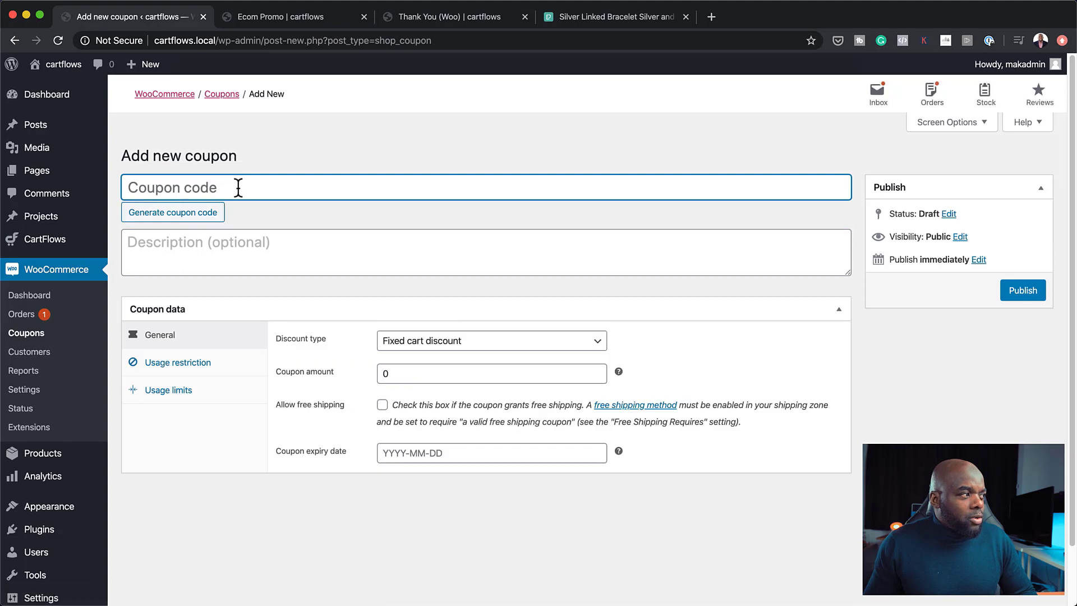
pyautogui.write('MAK20')
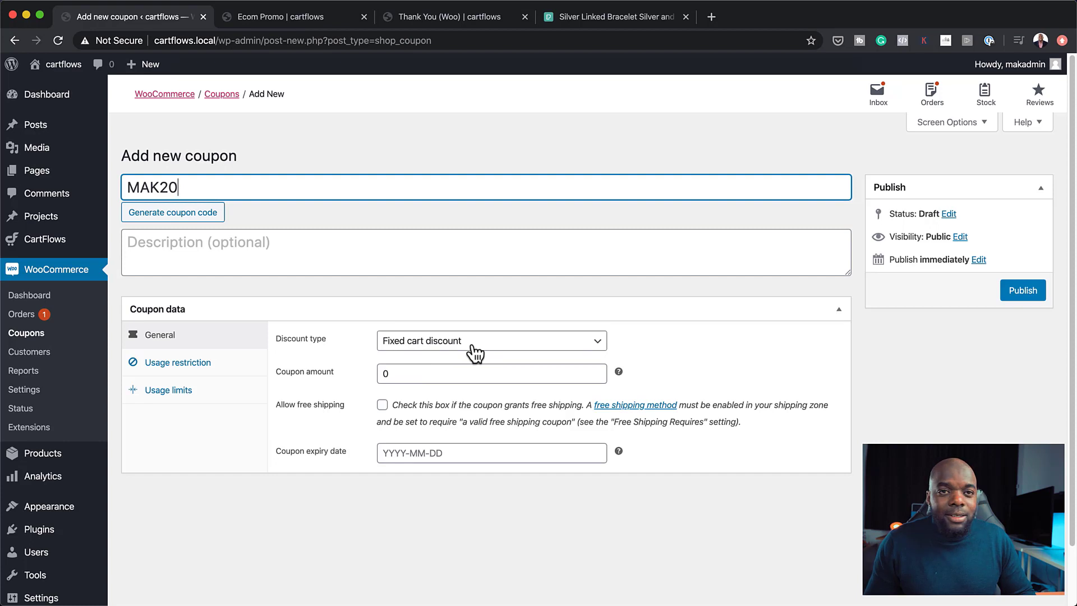
# Make MAK20 a 20% percentage discount expiring on 2020-03-17.
pyautogui.click(476, 350)
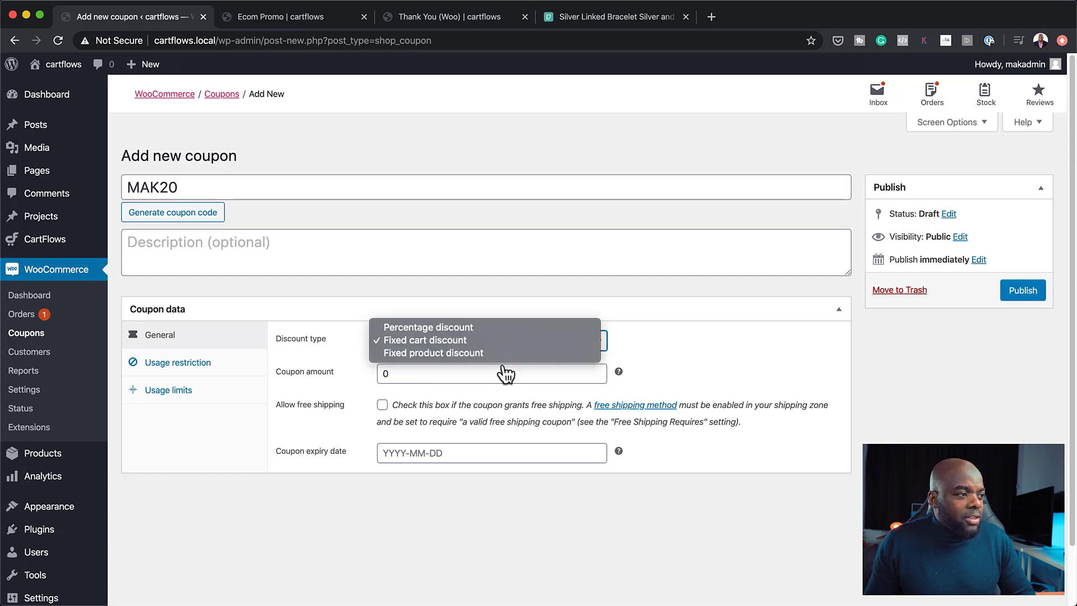
pyautogui.click(471, 329)
pyautogui.click(380, 373)
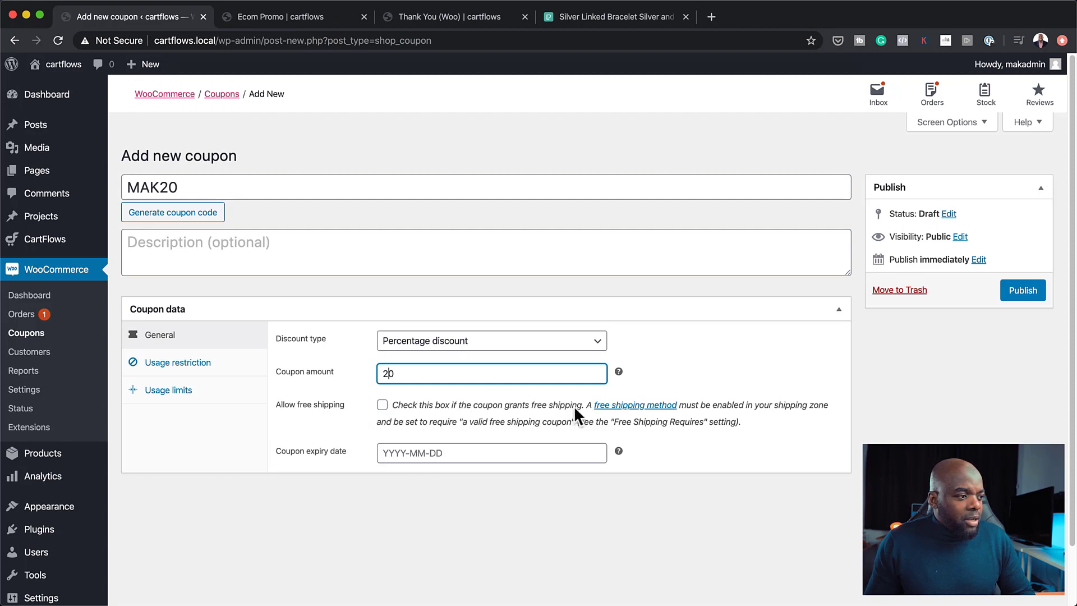
pyautogui.scroll(-1, 493, 465)
pyautogui.click(440, 414)
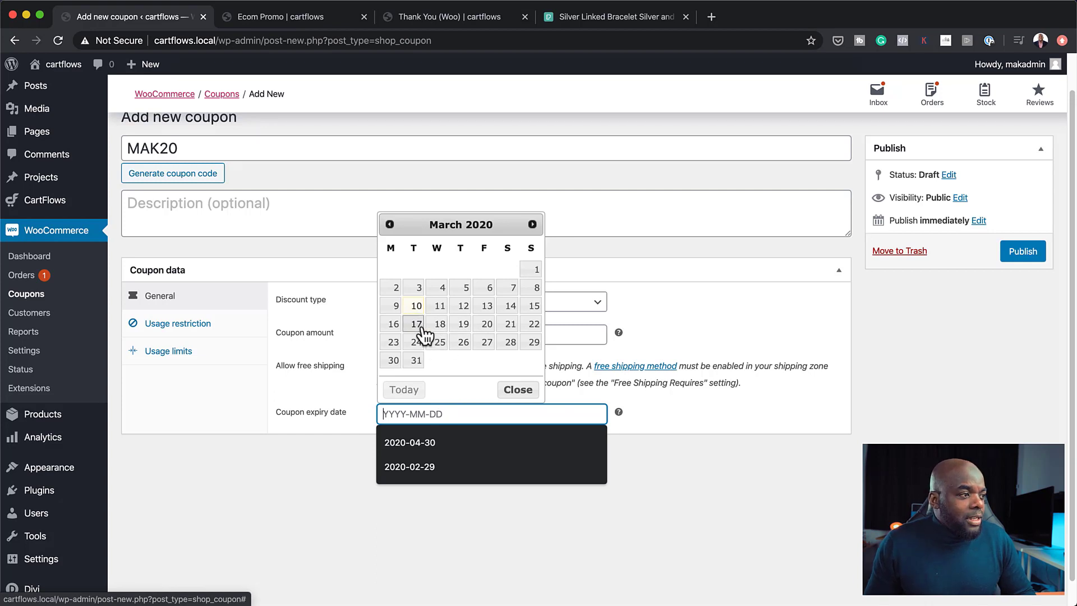
pyautogui.click(419, 327)
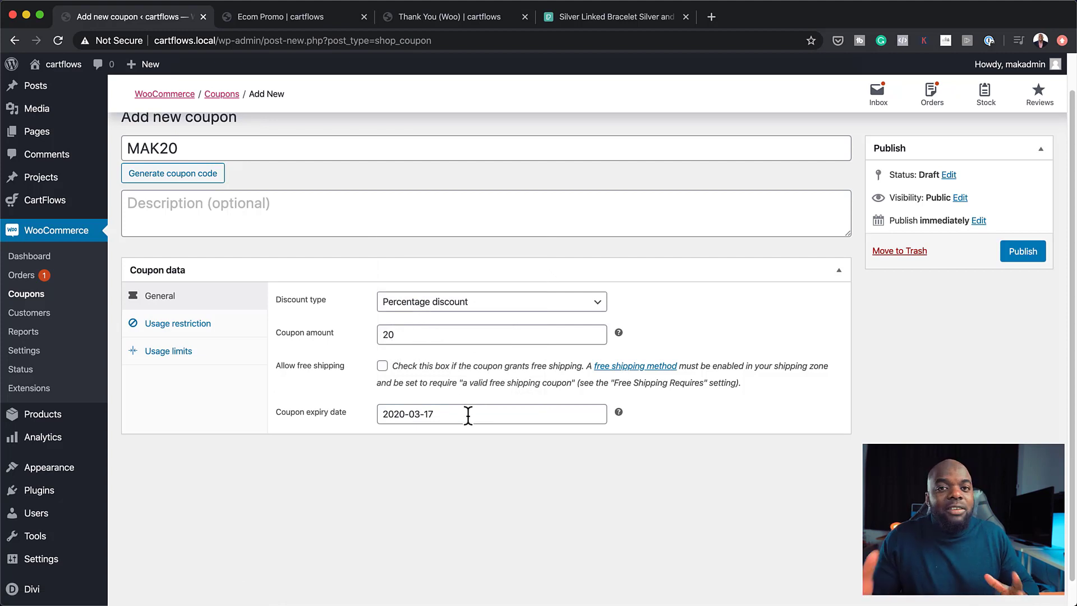
# Set MAK20's usage limit per coupon to 2, then go back to General settings.
pyautogui.click(226, 330)
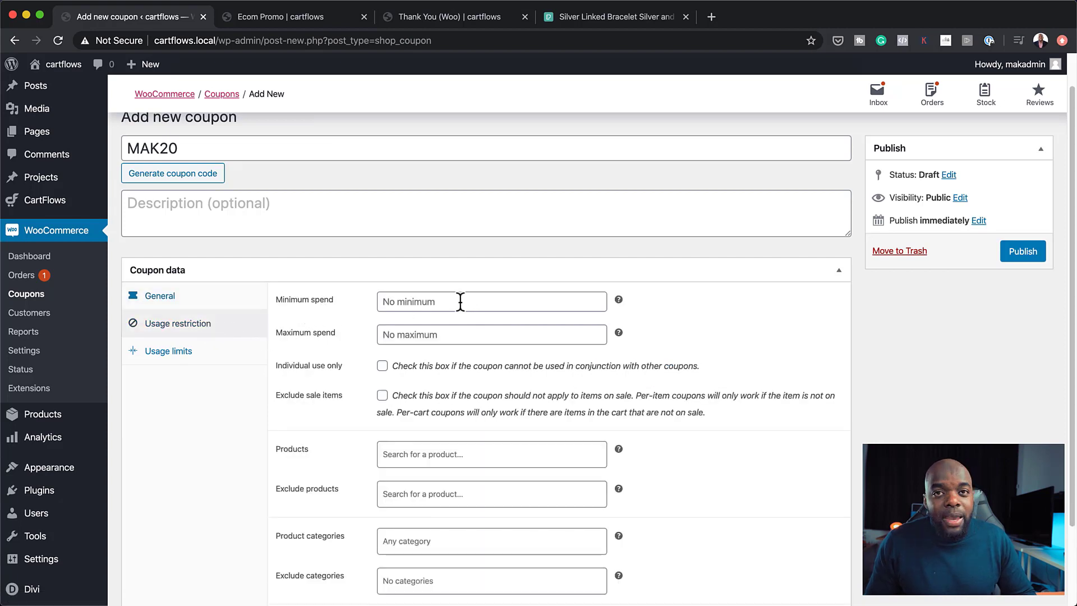
pyautogui.scroll(-1, 326, 459)
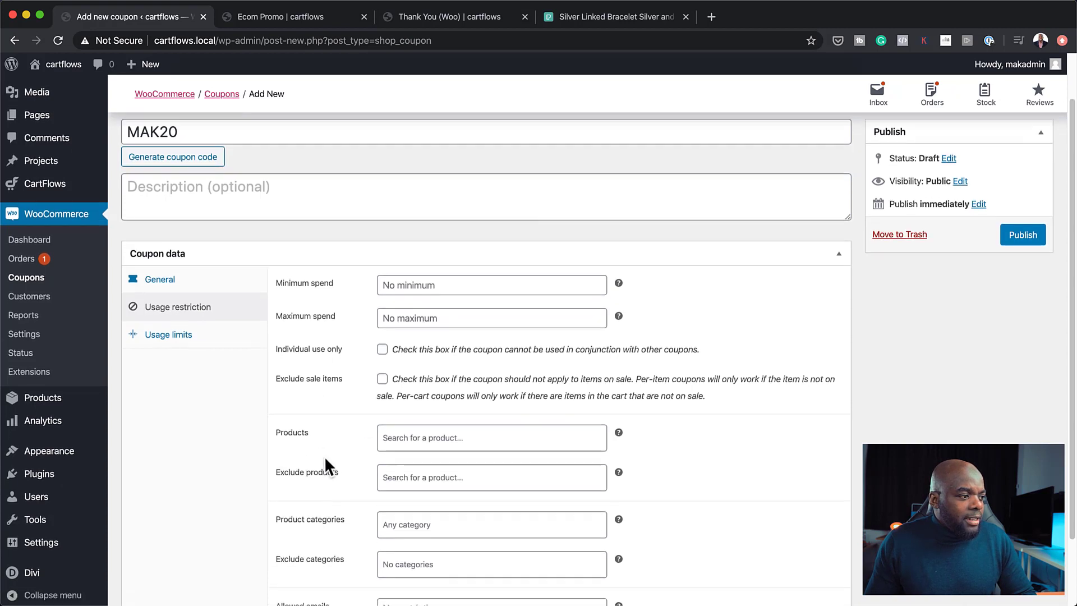
pyautogui.scroll(-1, 359, 455)
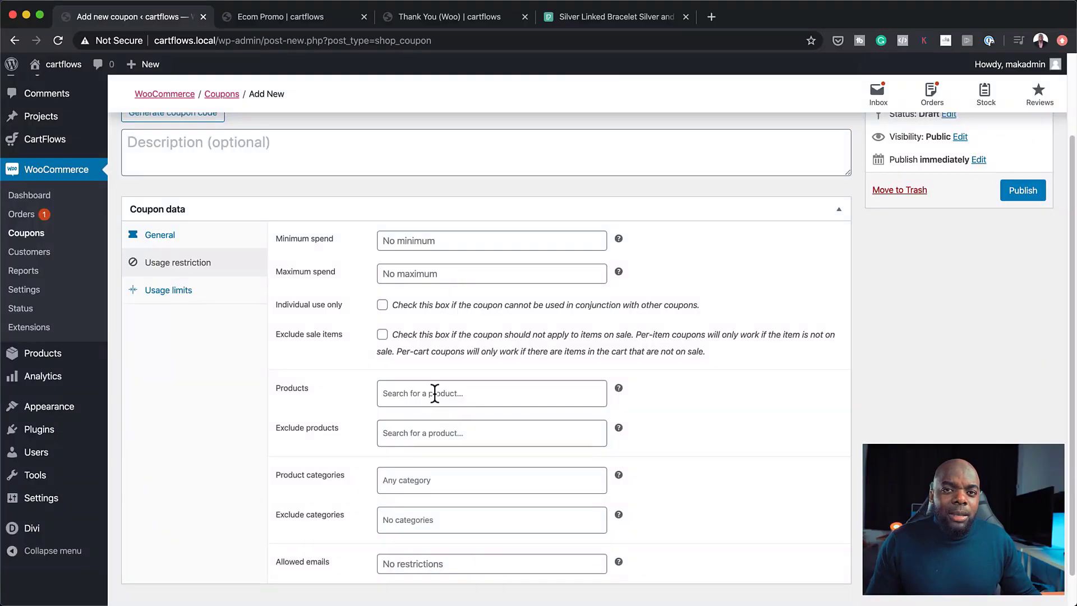
pyautogui.click(197, 289)
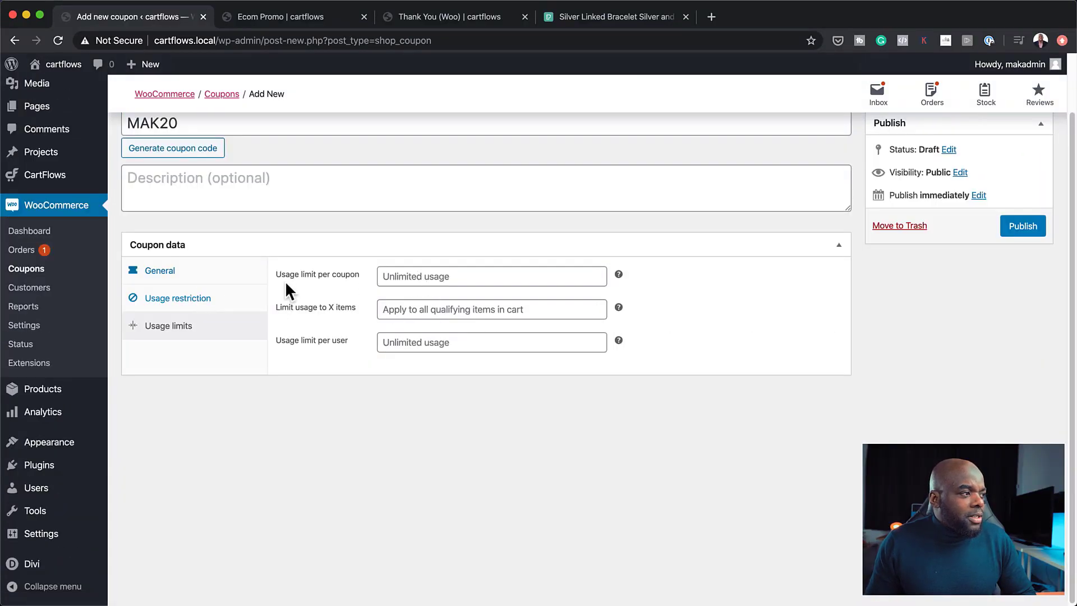
pyautogui.click(422, 275)
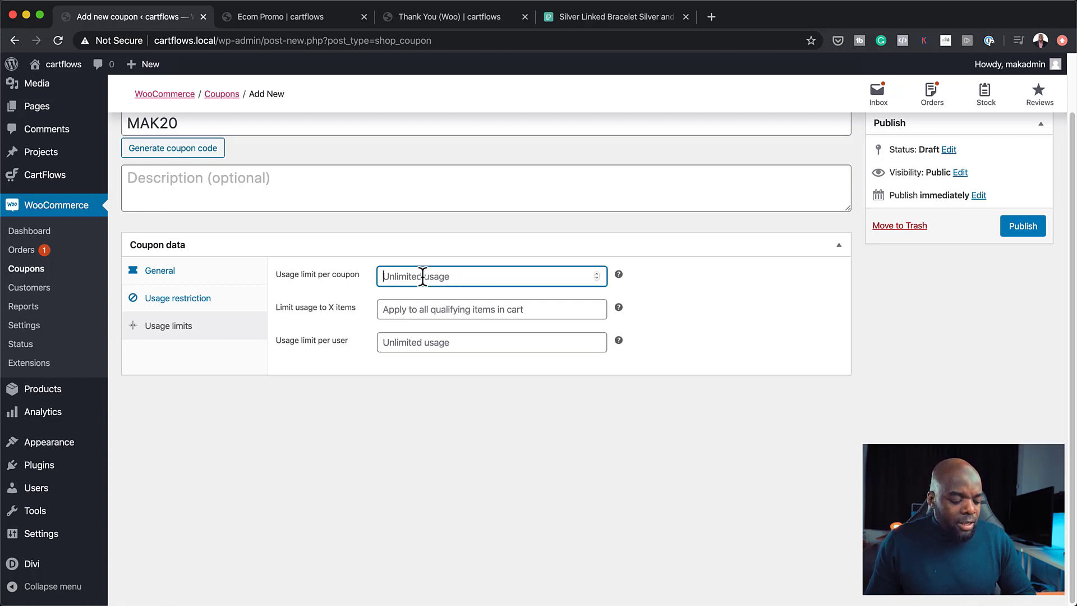
pyautogui.write('2')
pyautogui.click(453, 452)
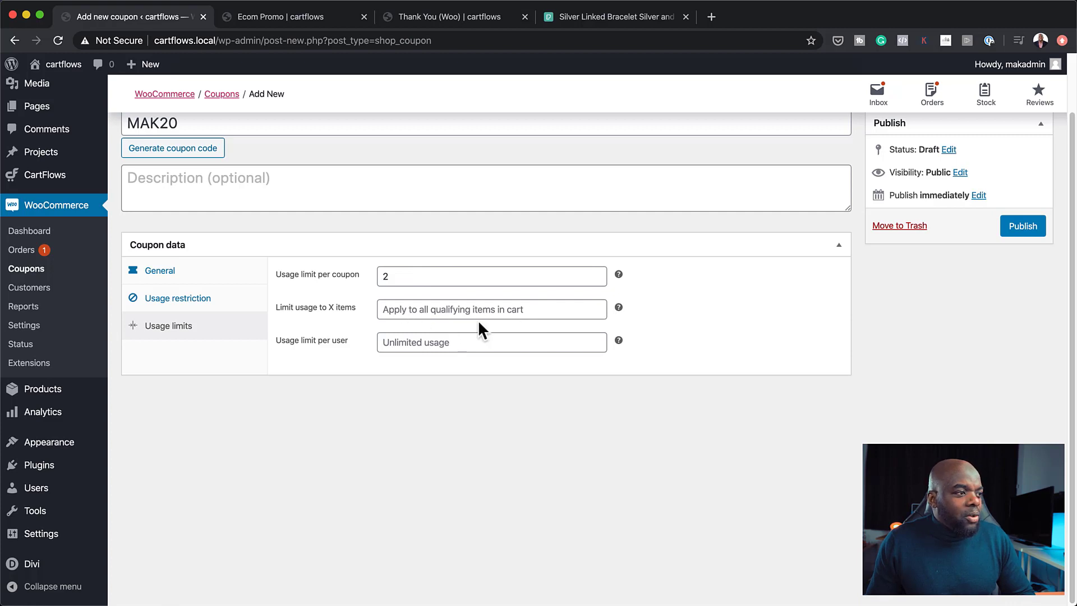
pyautogui.click(535, 311)
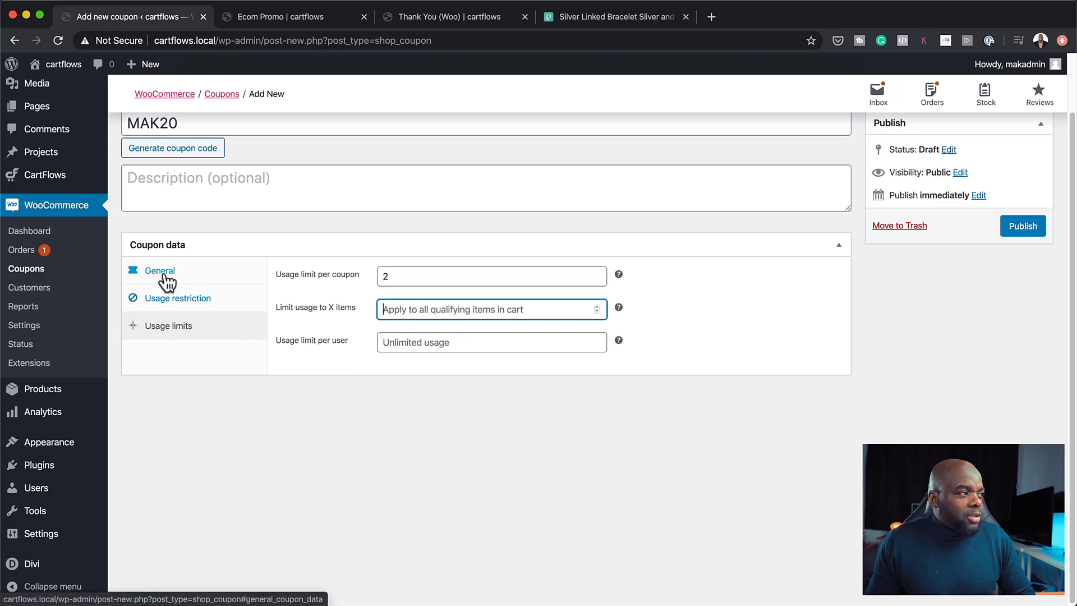
pyautogui.click(194, 277)
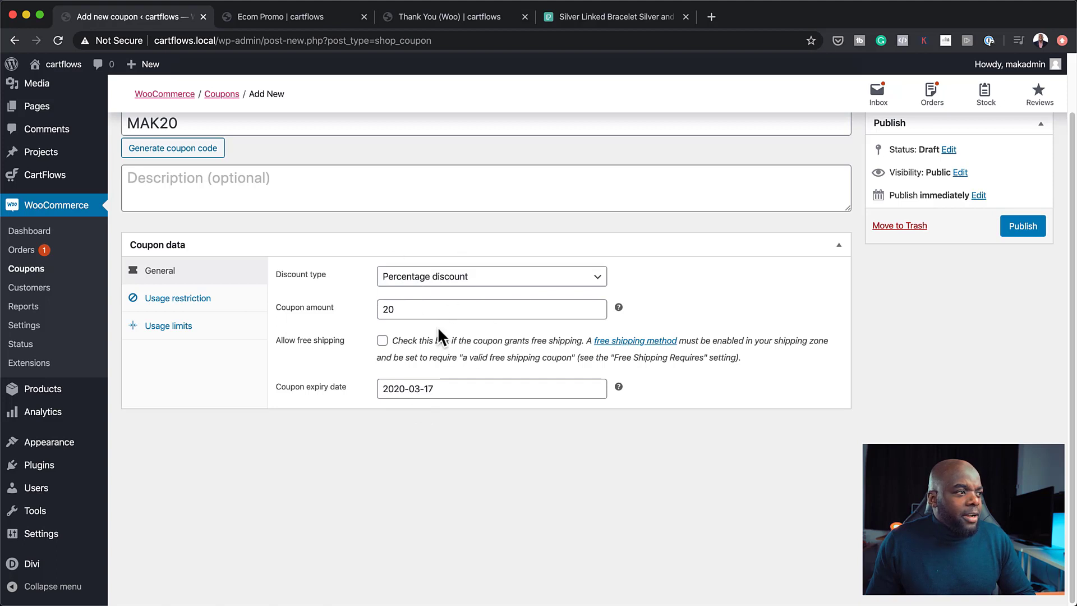
# Publish the MAK20 coupon and go to the CartFlows Flows list.
pyautogui.click(1022, 227)
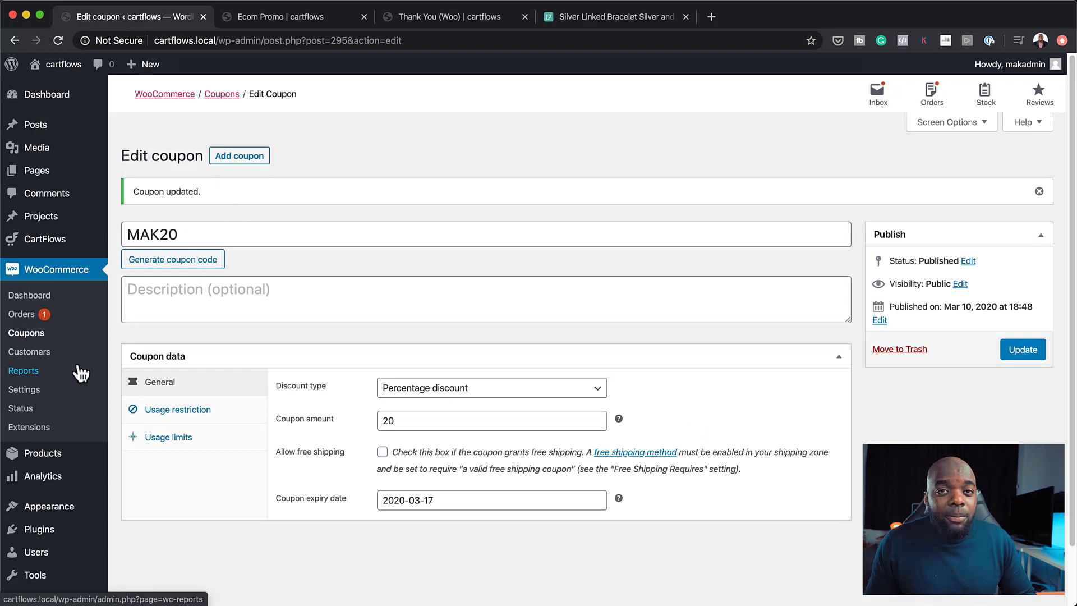
pyautogui.moveTo(63, 486)
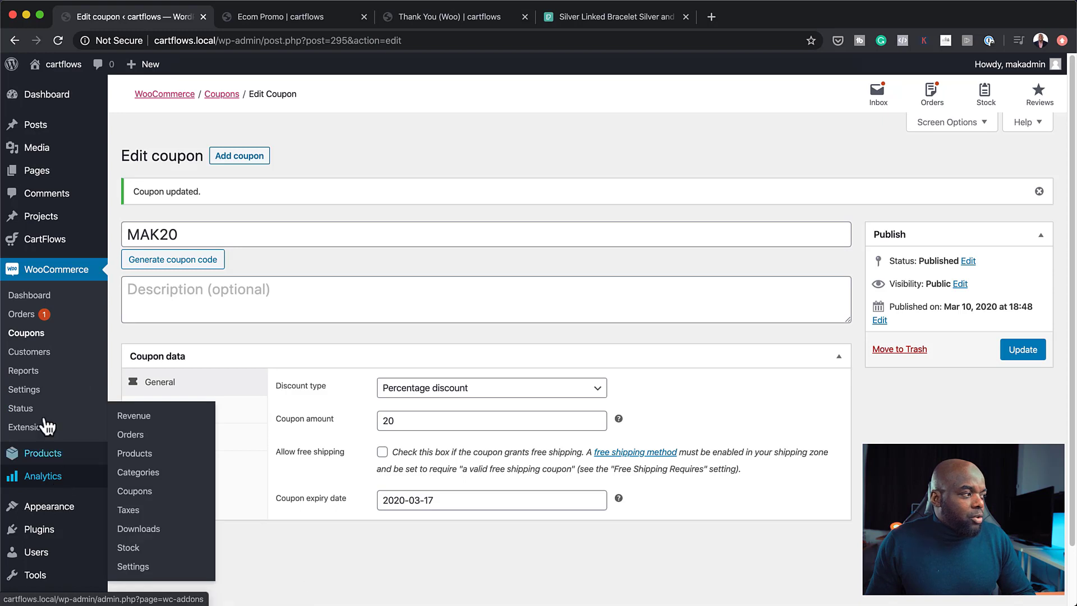
pyautogui.moveTo(72, 255)
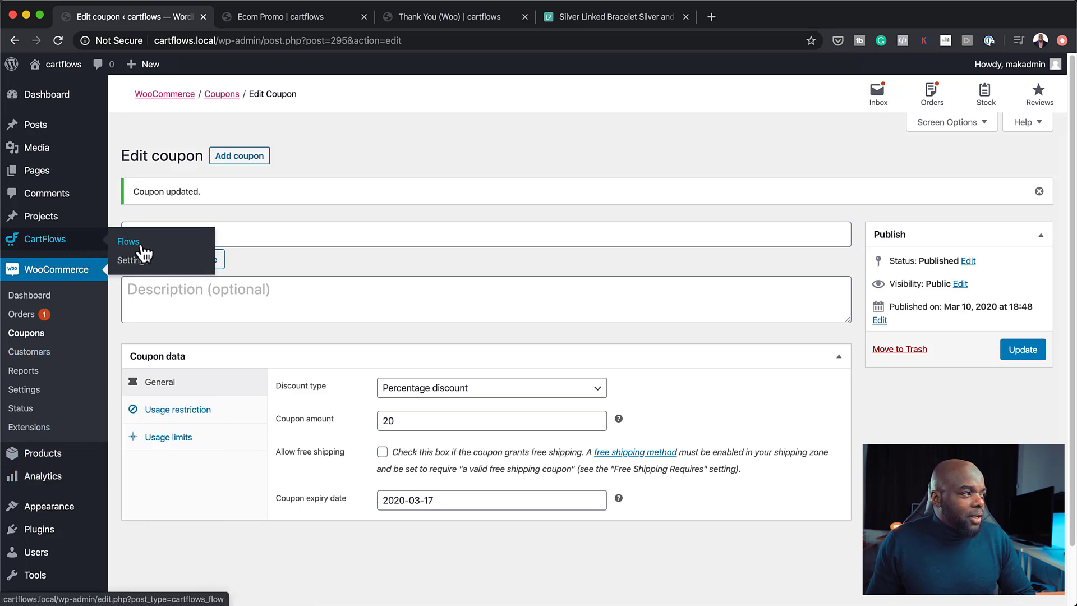
pyautogui.click(139, 242)
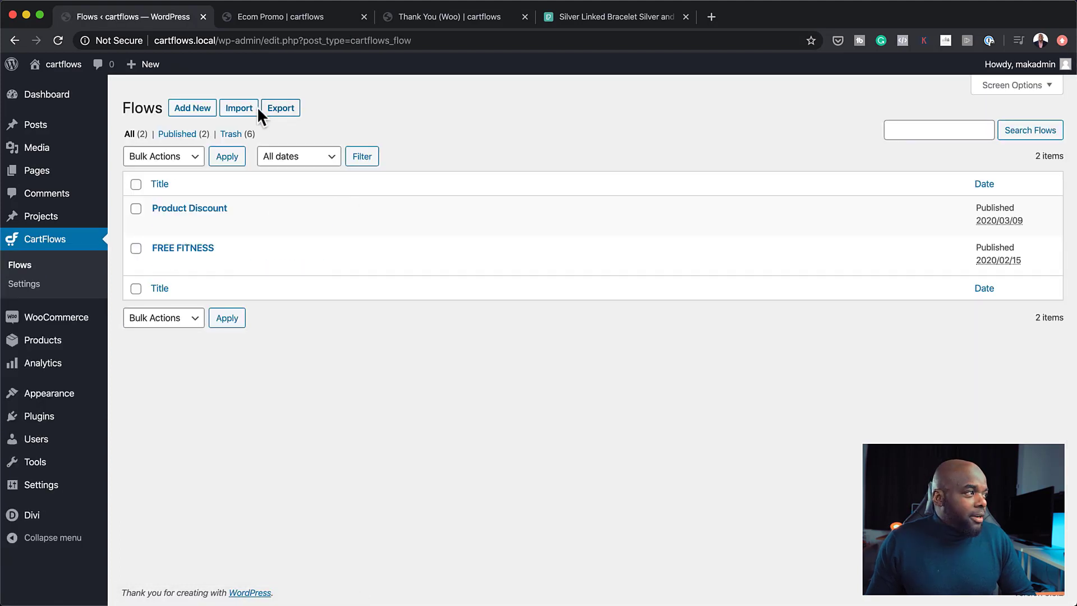
# Create a self-designed blank flow titled 'Watches Summer Sale'.
pyautogui.click(195, 110)
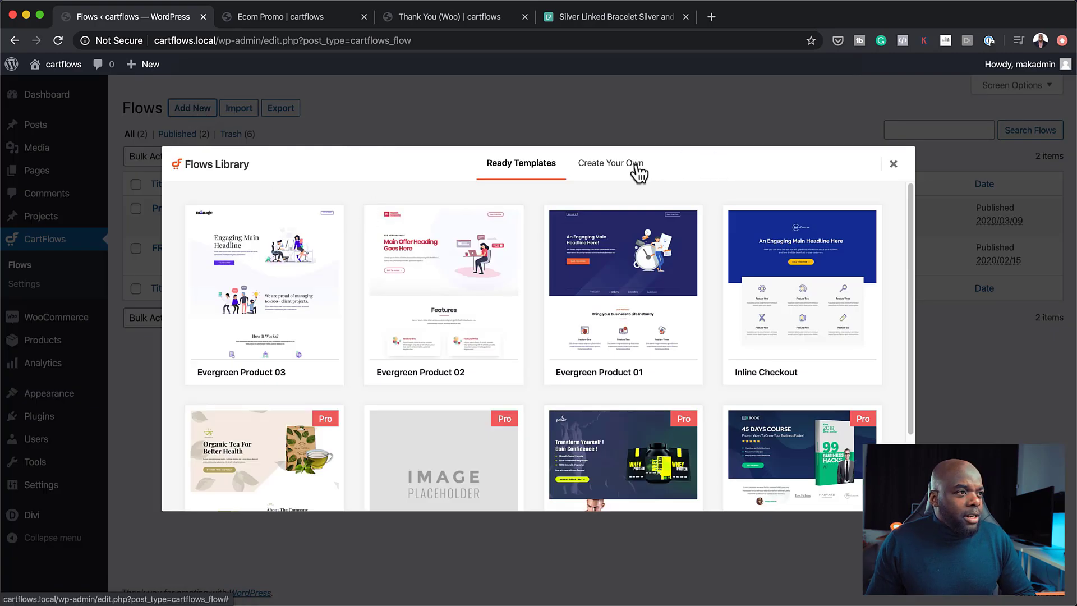
pyautogui.click(638, 170)
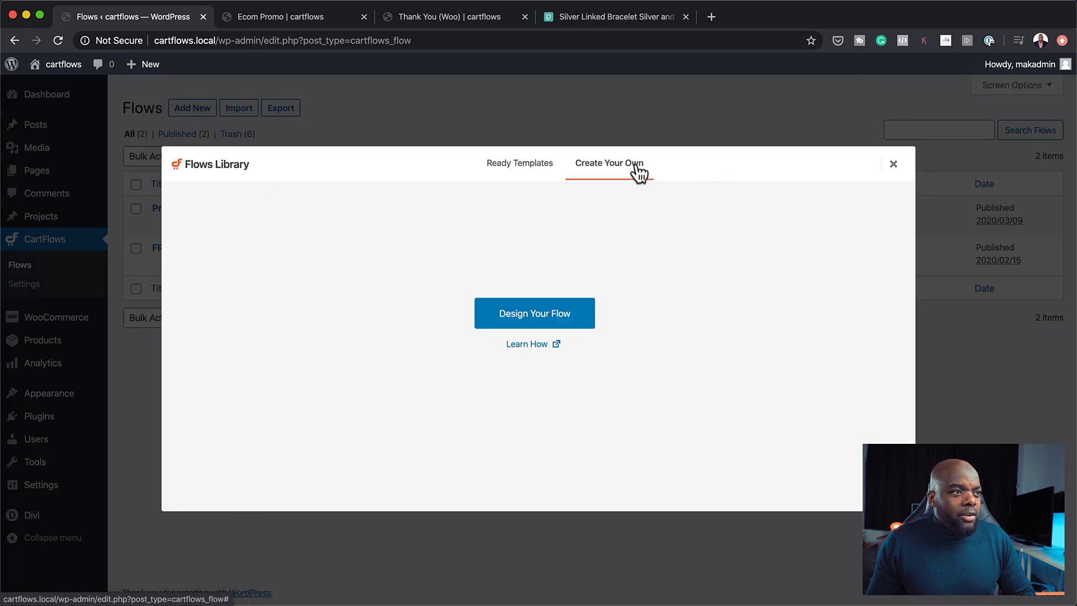
pyautogui.click(564, 325)
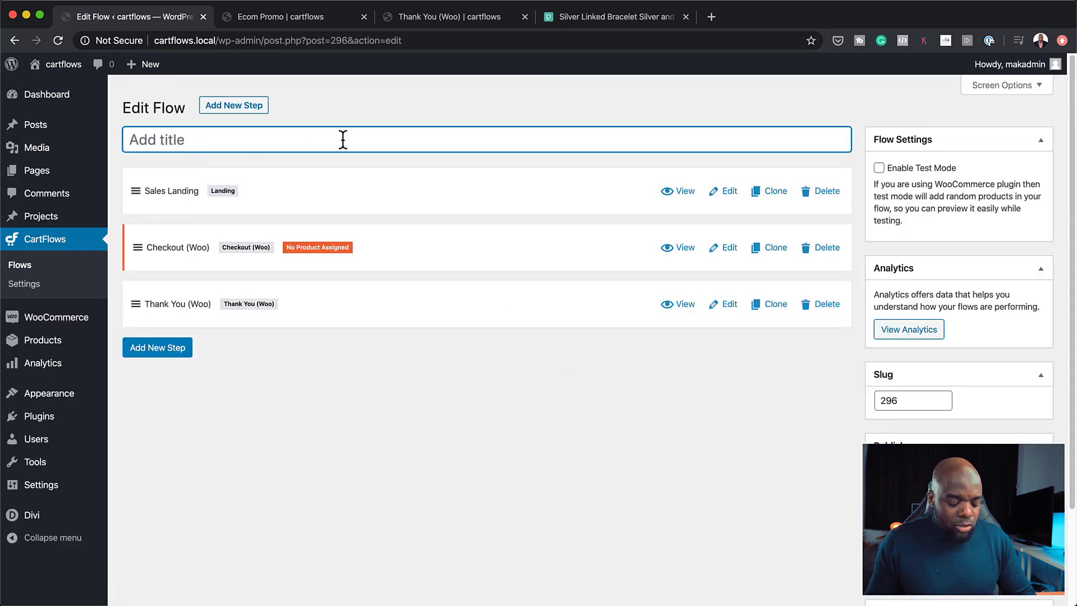
pyautogui.write('Watches S')
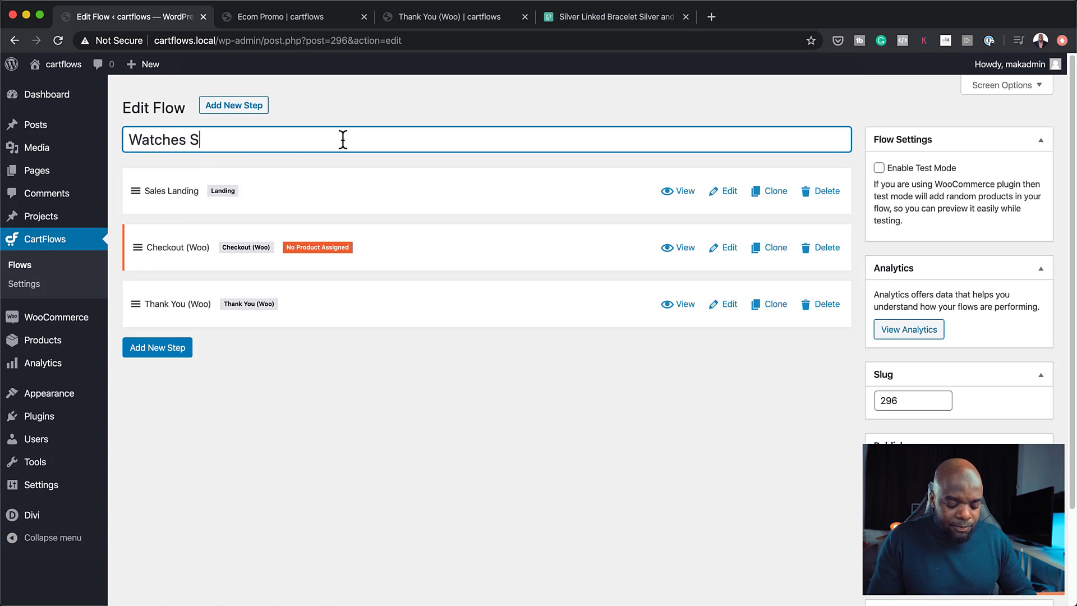
pyautogui.write('ummer Sale')
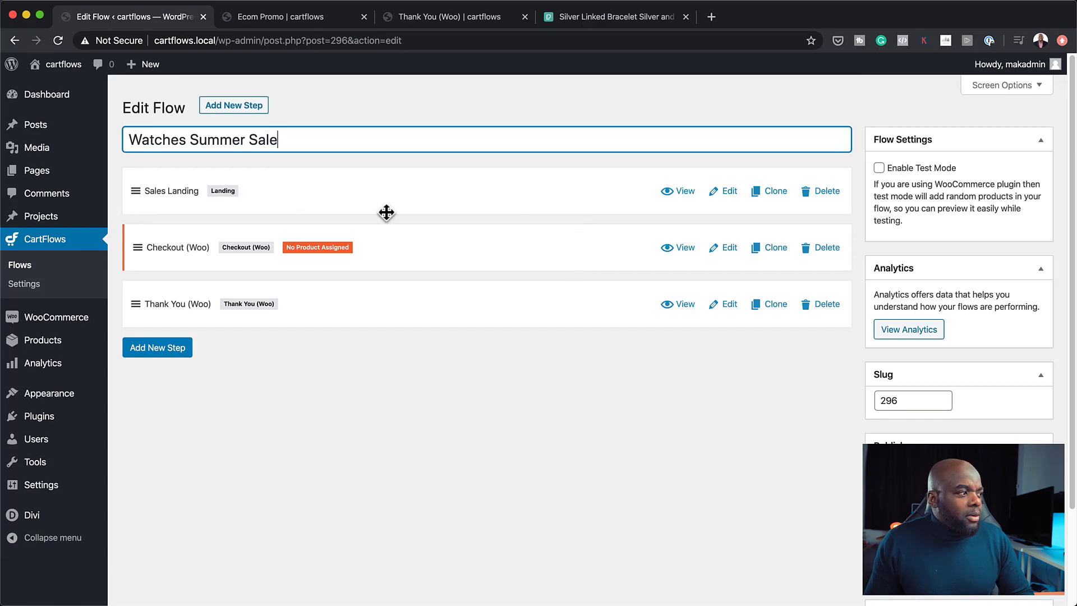
# Add a self-designed Optin (Woo) step to the flow, dismissing the leave-site warning.
pyautogui.click(164, 353)
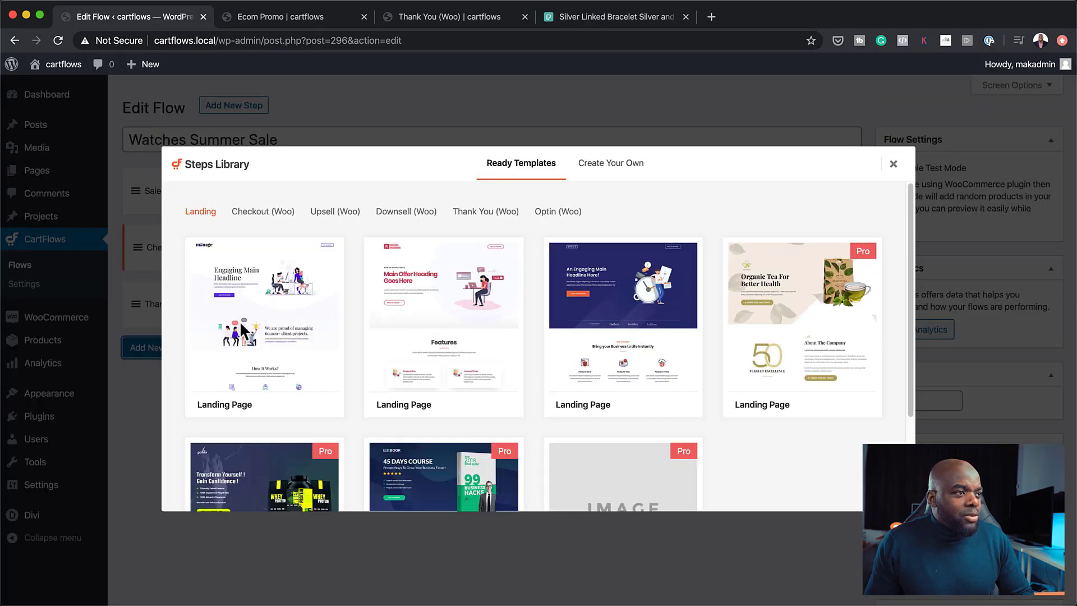
pyautogui.click(568, 213)
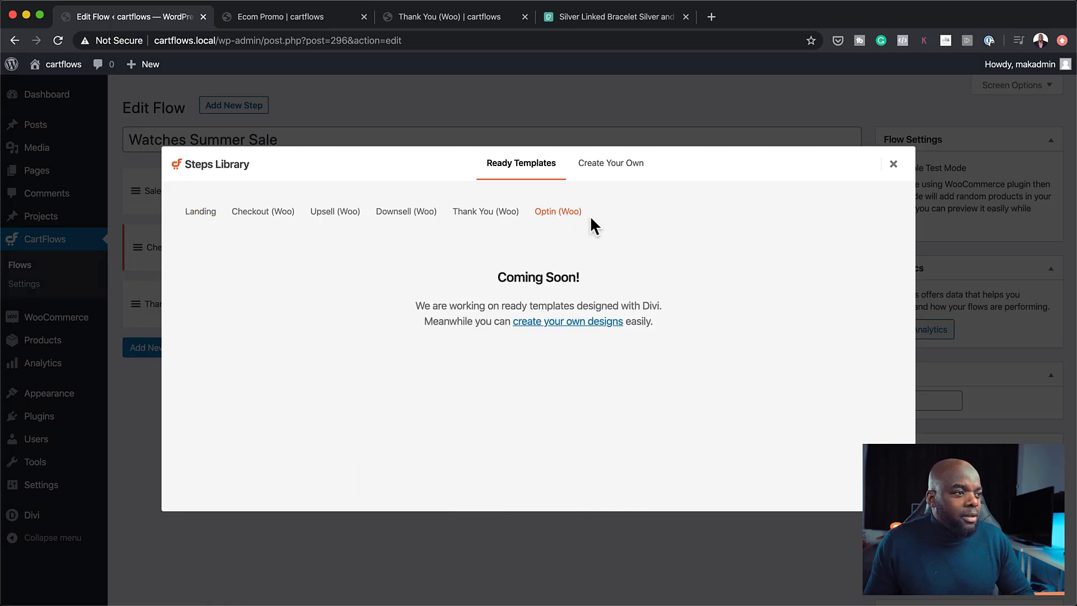
pyautogui.click(582, 322)
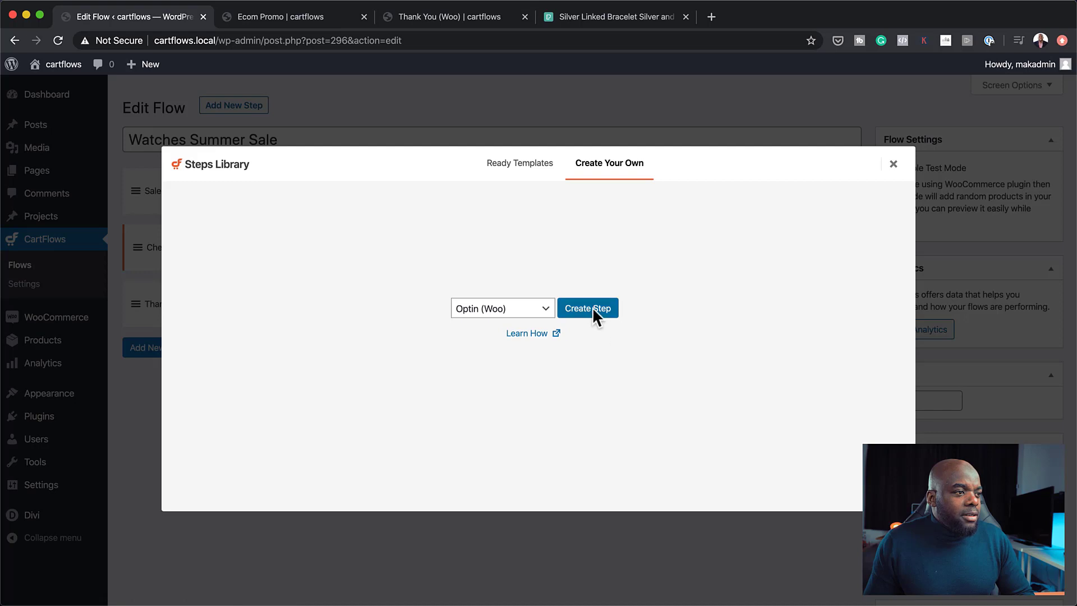
pyautogui.click(593, 315)
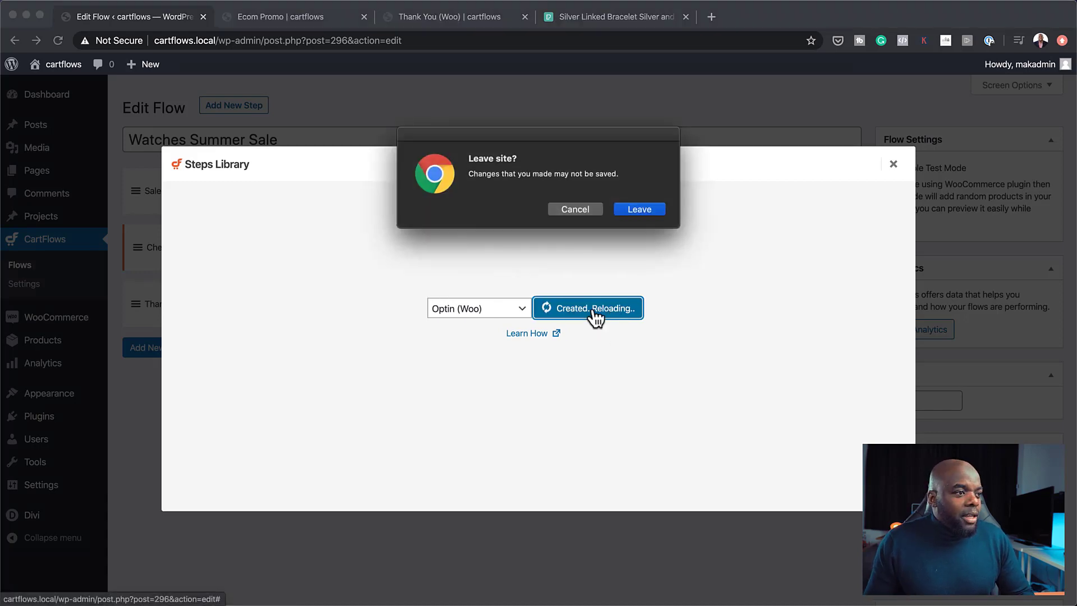
pyautogui.click(560, 208)
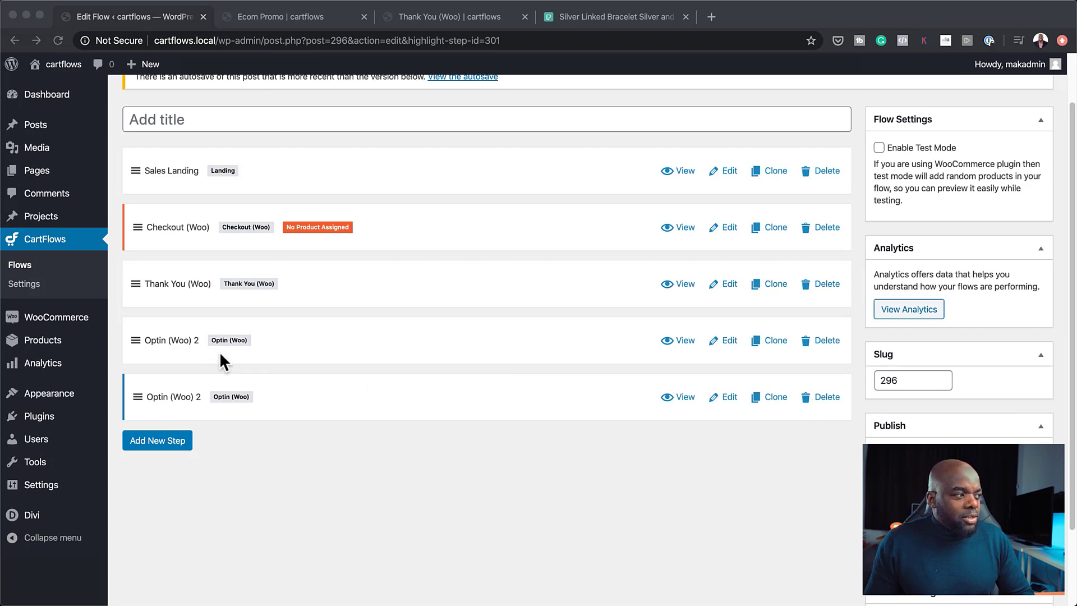
# Delete the duplicate opt-in, Sales Landing and Checkout (Woo) steps.
pyautogui.click(812, 400)
pyautogui.click(656, 116)
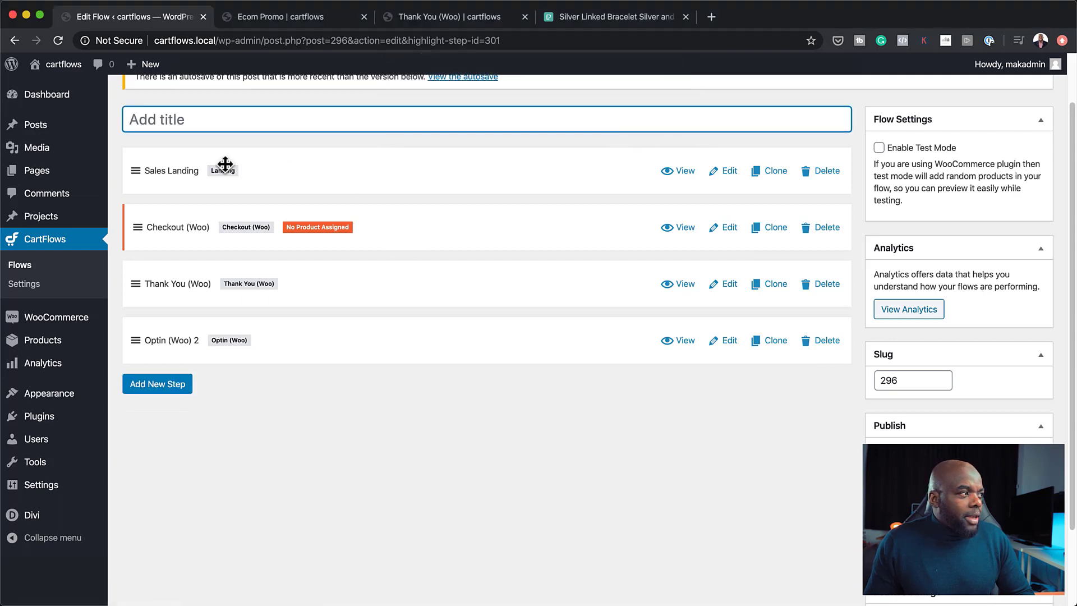
pyautogui.click(828, 173)
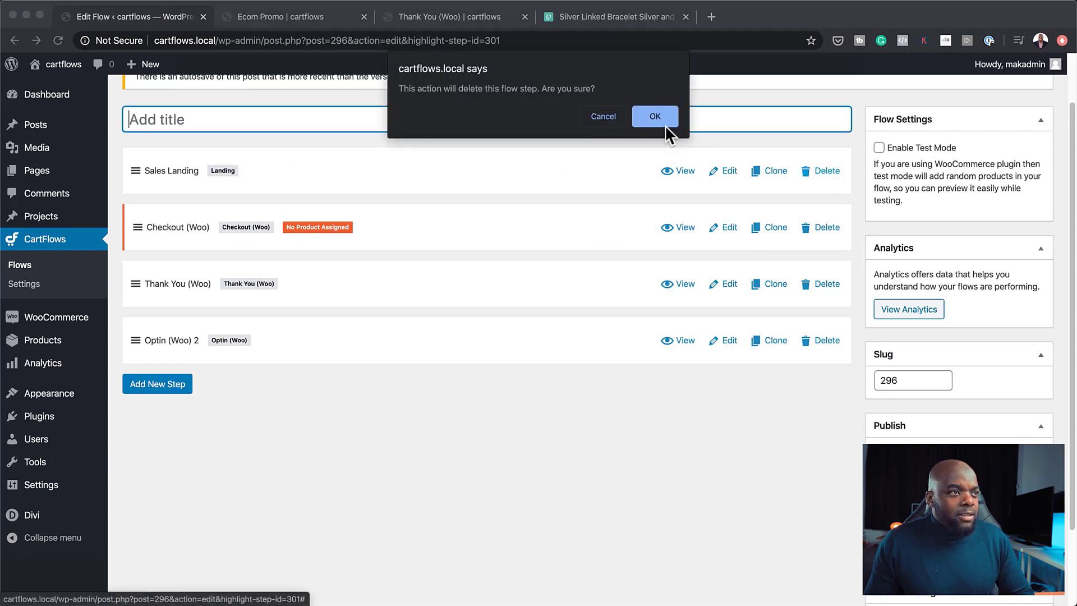
pyautogui.click(656, 115)
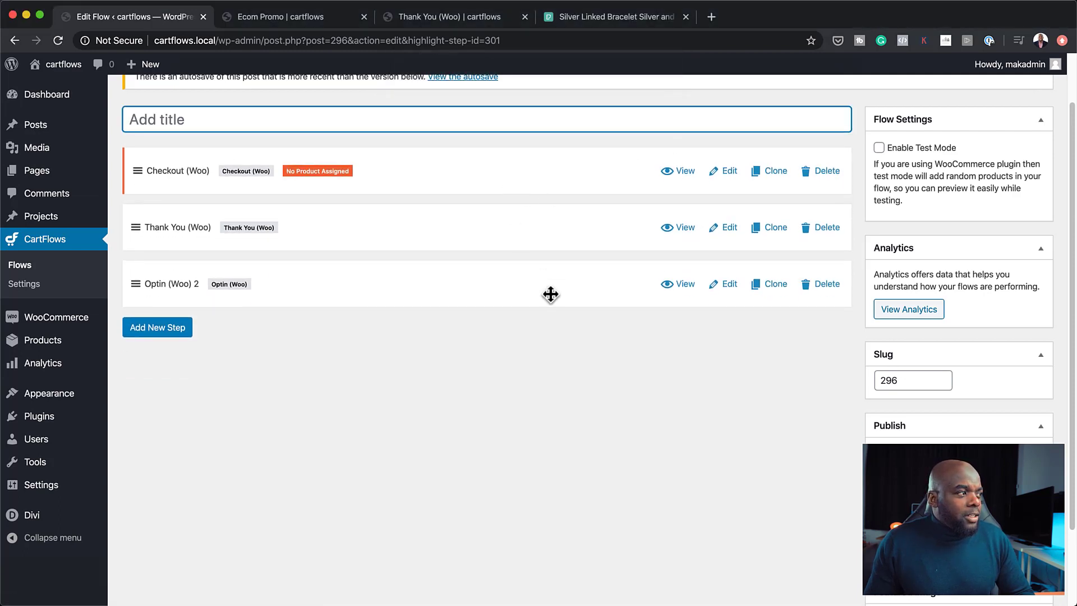
pyautogui.scroll(2, 550, 293)
pyautogui.click(818, 235)
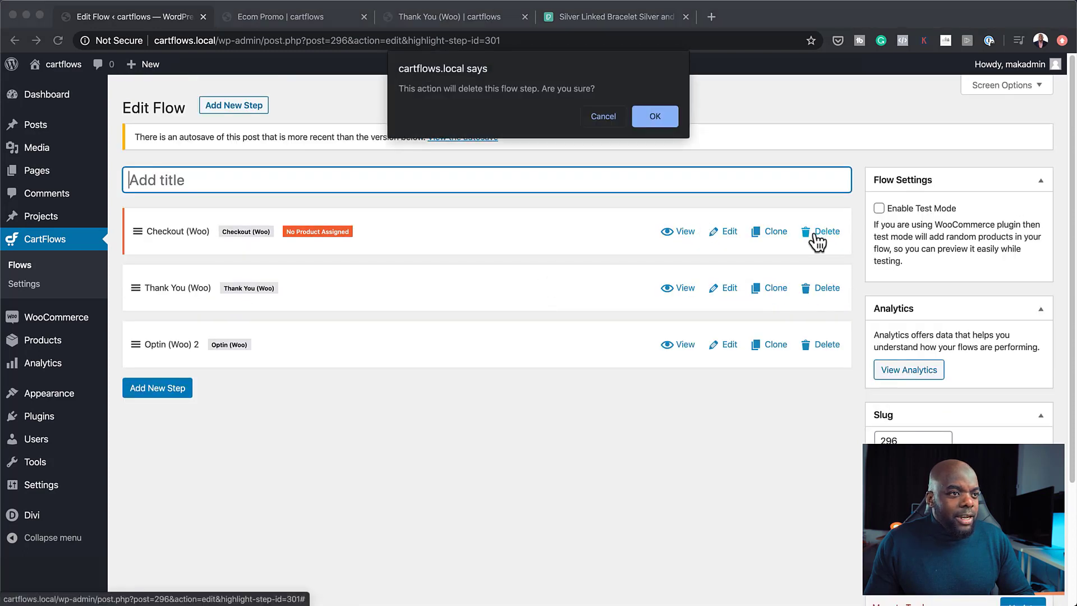
pyautogui.click(654, 119)
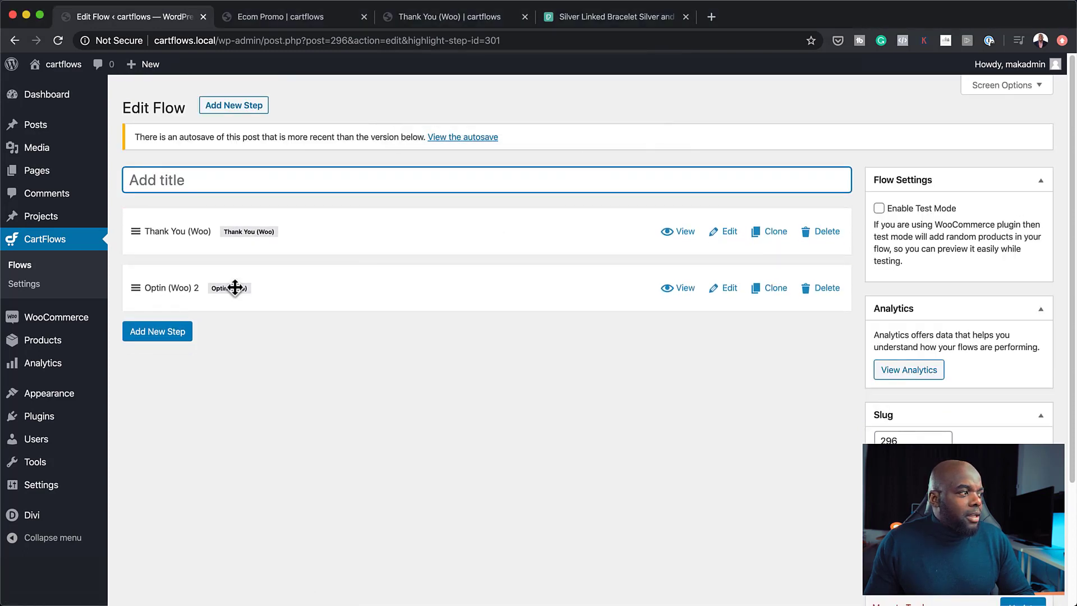
# Move Optin (Woo) 2 above Thank You (Woo) and retitle the flow 'Mak Watches Promo'.
pyautogui.moveTo(307, 298); pyautogui.dragTo(312, 228)
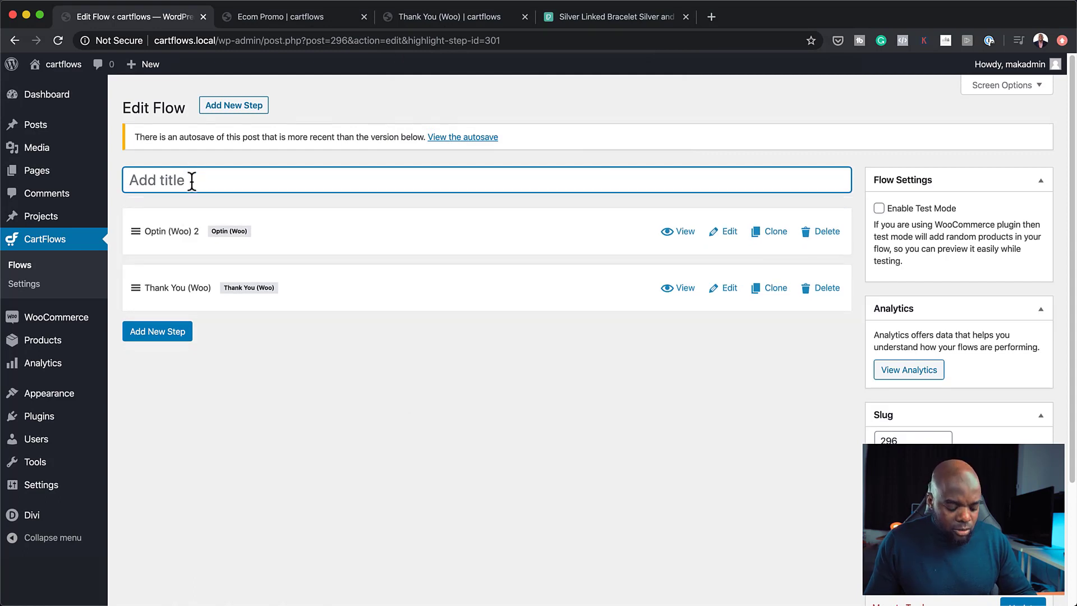
pyautogui.write('Mak Watches Promo')
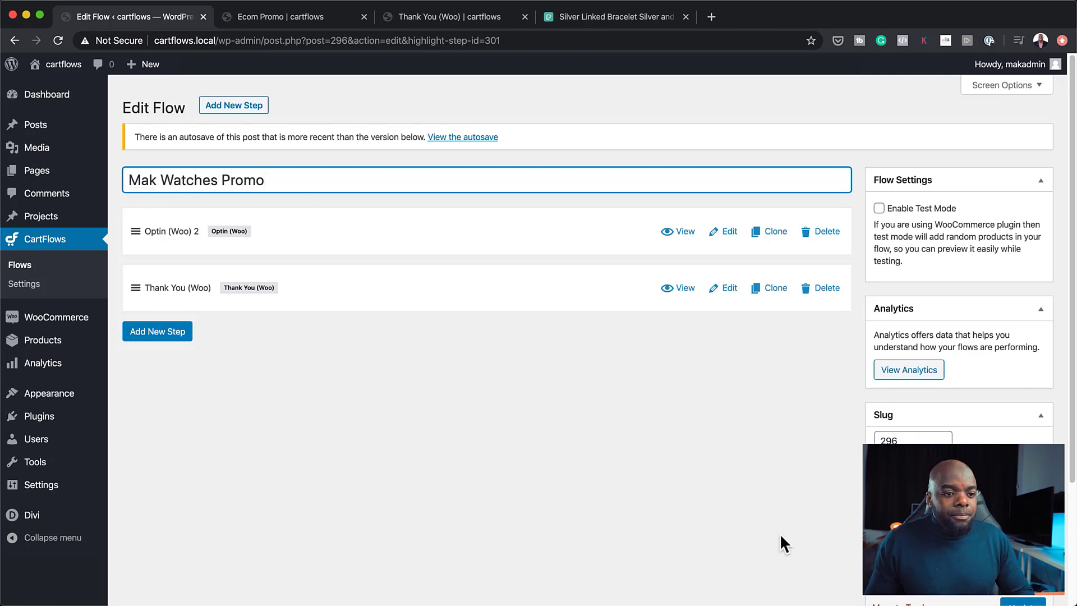
pyautogui.scroll(-1, 880, 553)
pyautogui.scroll(-4, 880, 553)
# Save the flow and load the Optin (Woo) 2 page blank in Divi's front-end builder.
pyautogui.click(1023, 452)
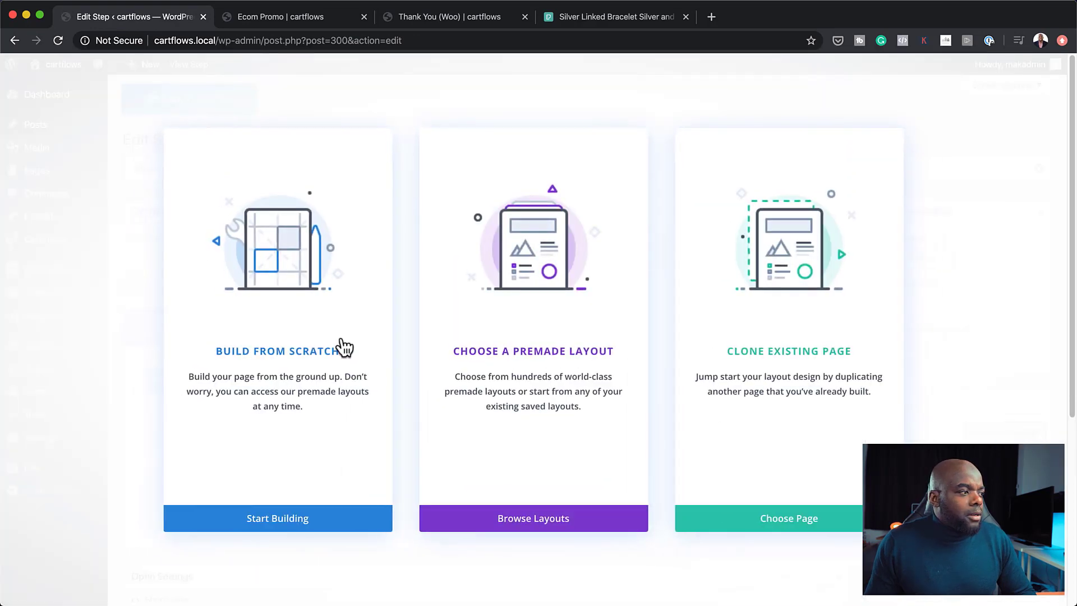
pyautogui.click(332, 357)
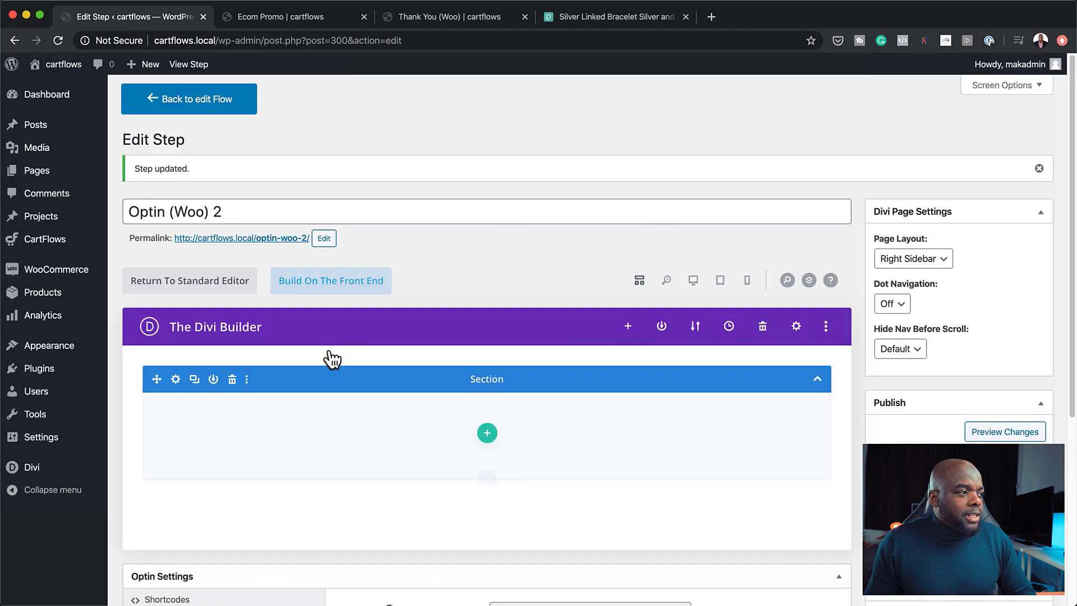
pyautogui.click(600, 114)
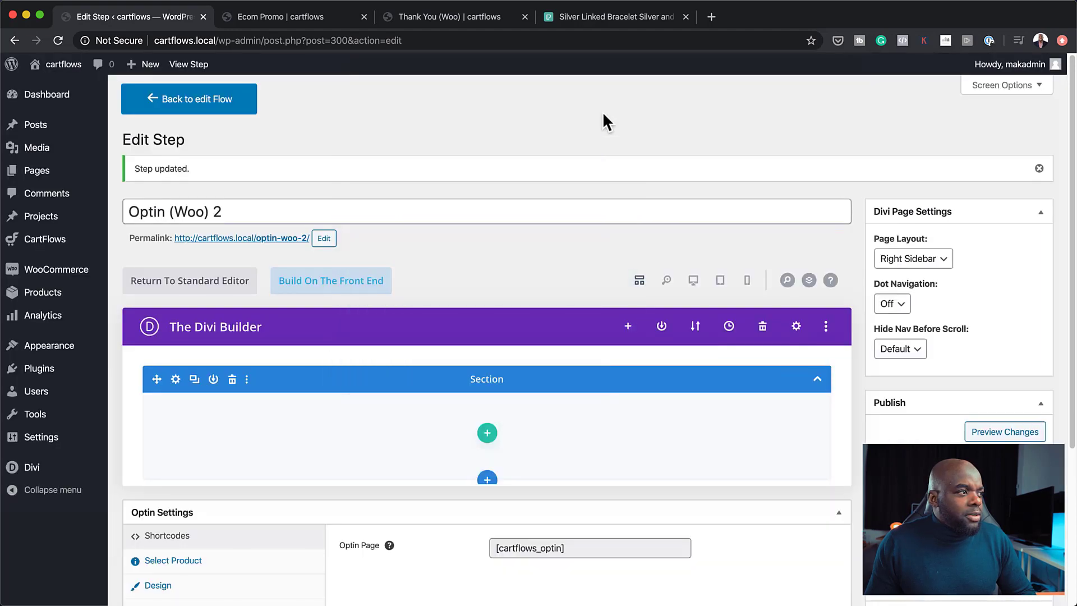
pyautogui.click(335, 283)
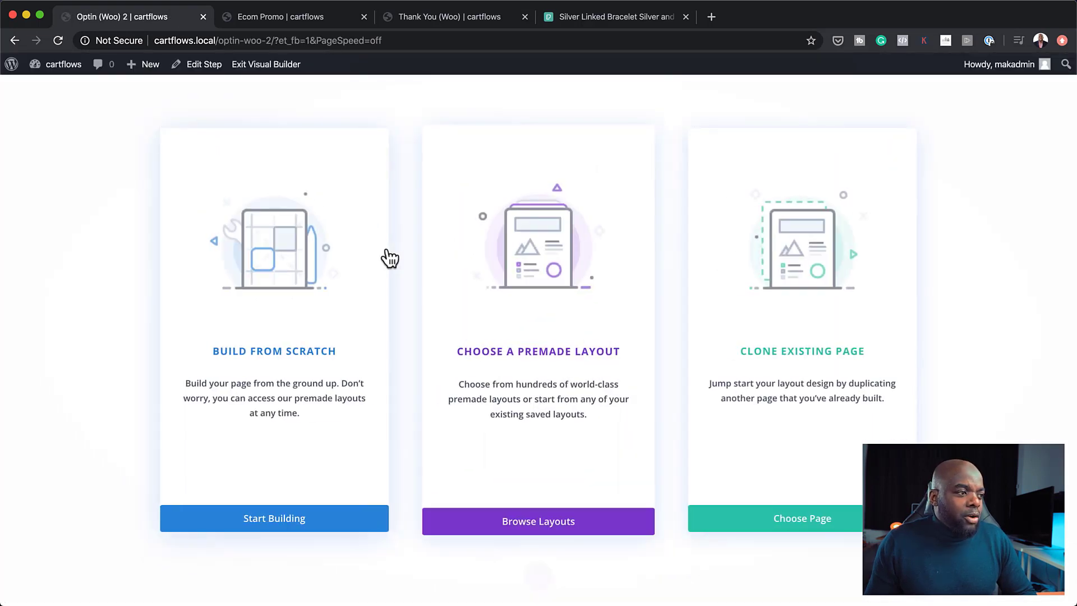
# Start the opt-in page from a blank layout and go to Divi's layout import.
pyautogui.click(317, 357)
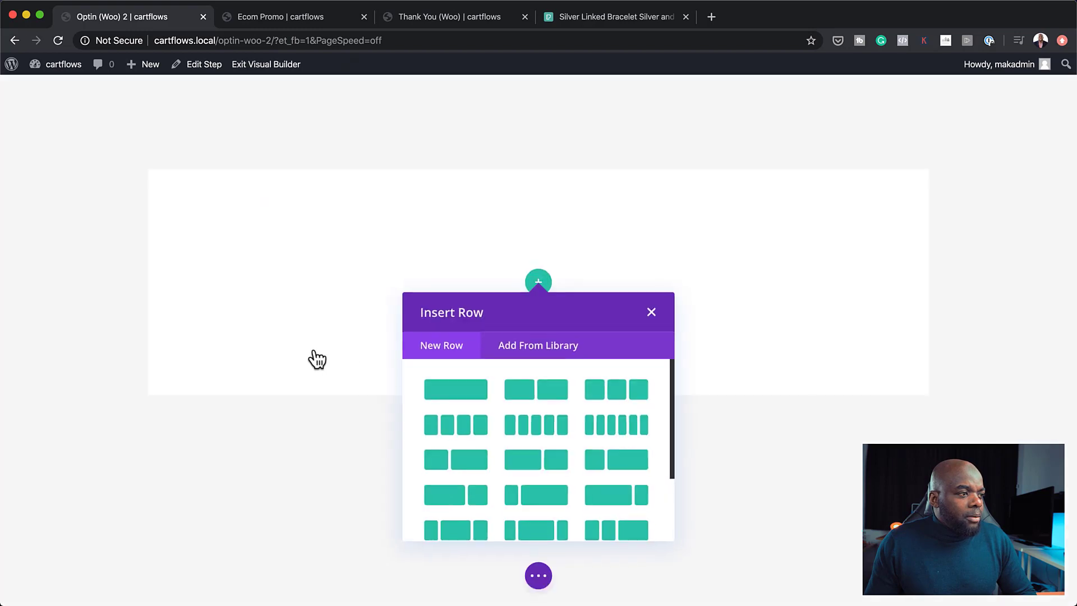
pyautogui.click(650, 312)
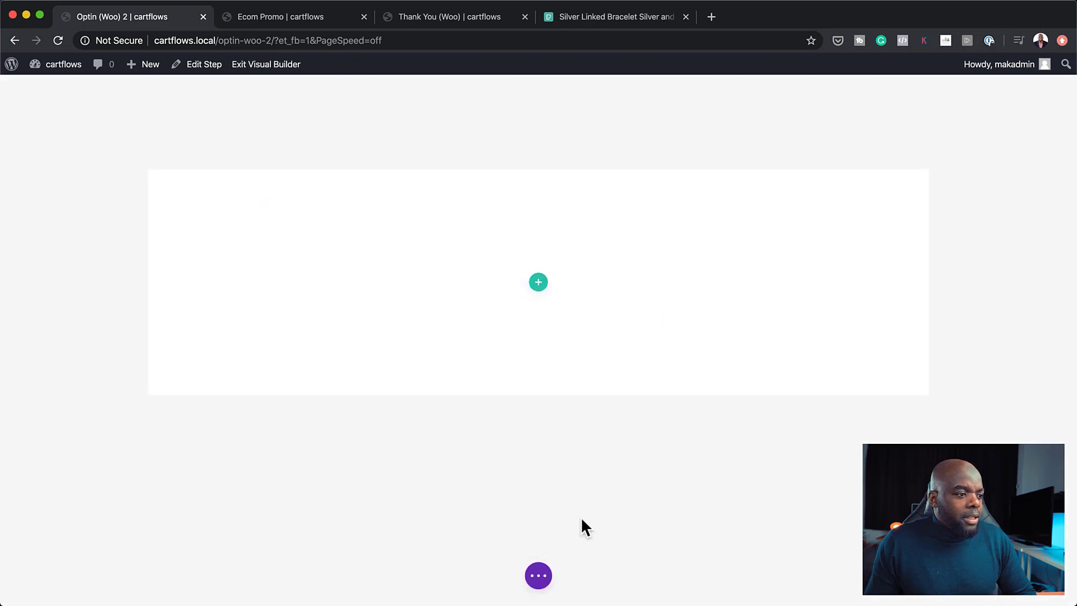
pyautogui.click(539, 576)
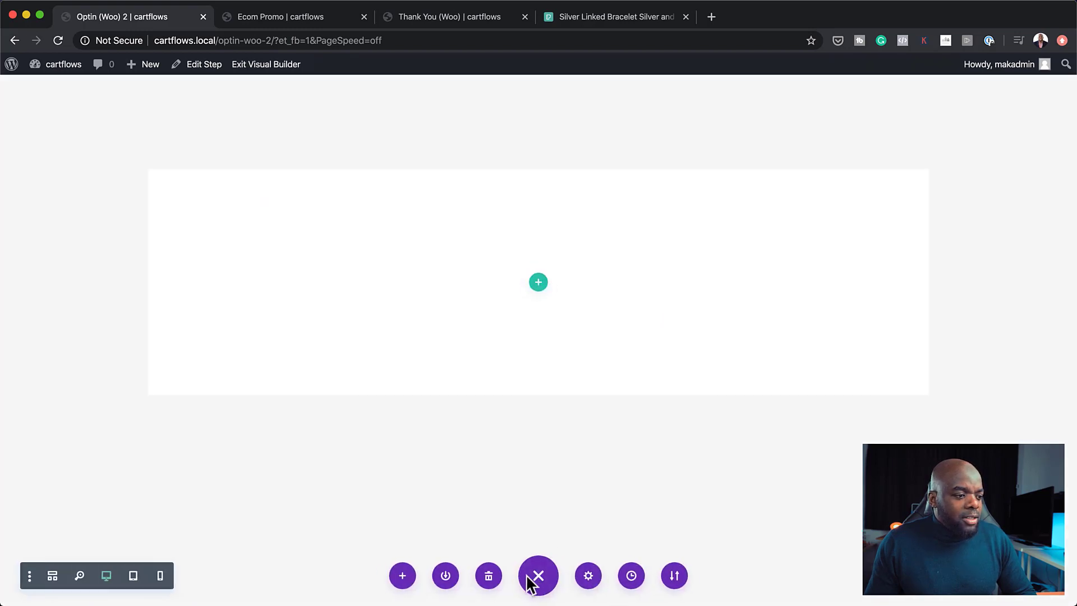
pyautogui.click(675, 576)
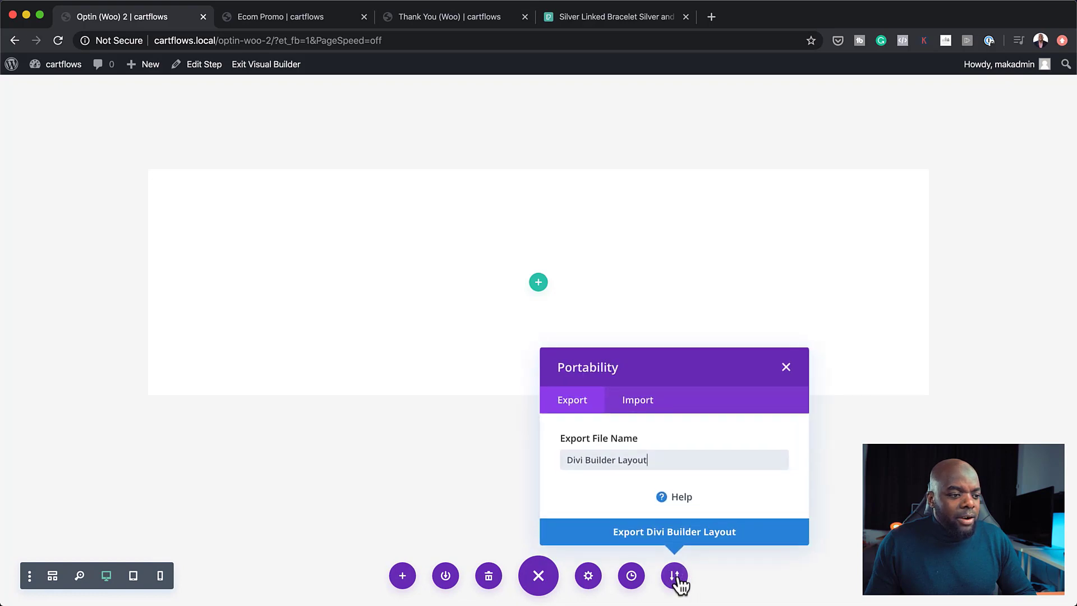
pyautogui.click(644, 412)
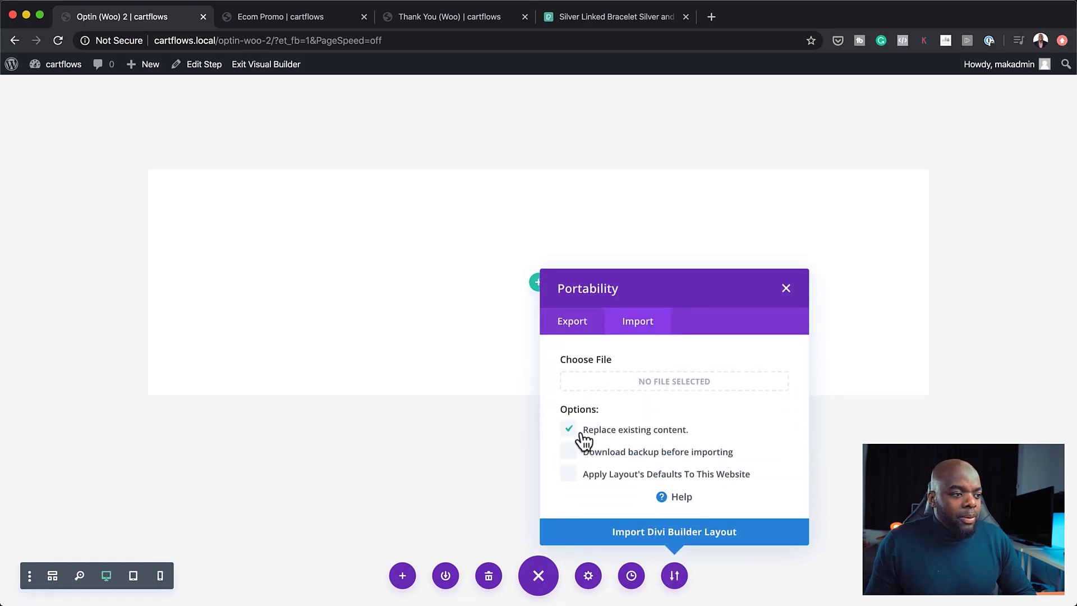
# Import Cartflows Promo.json, replacing the page with the Summer Sale 20% OFF layout.
pyautogui.click(669, 389)
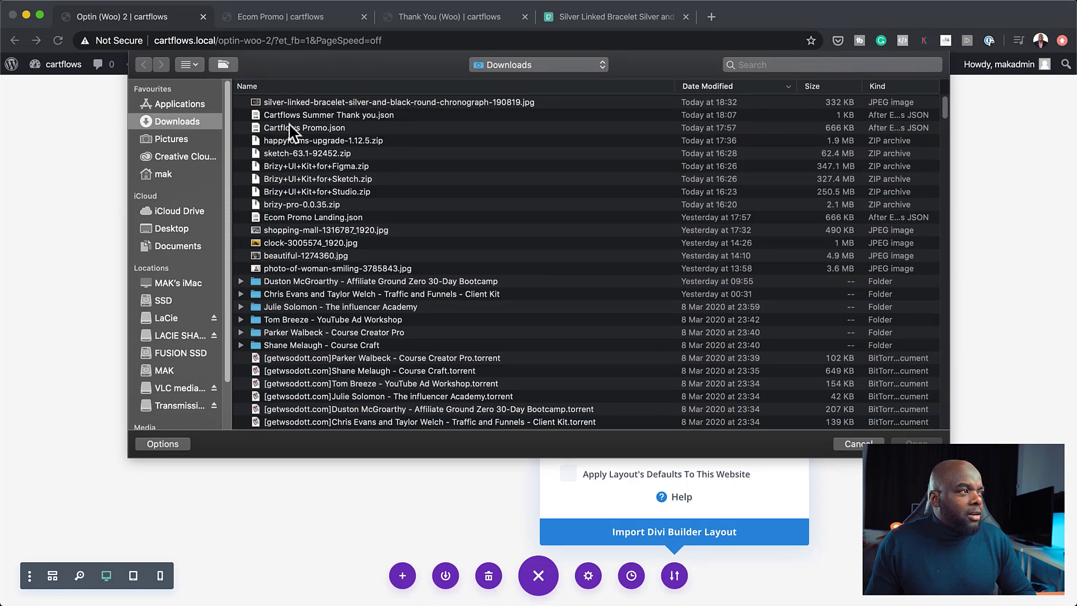
pyautogui.click(361, 128)
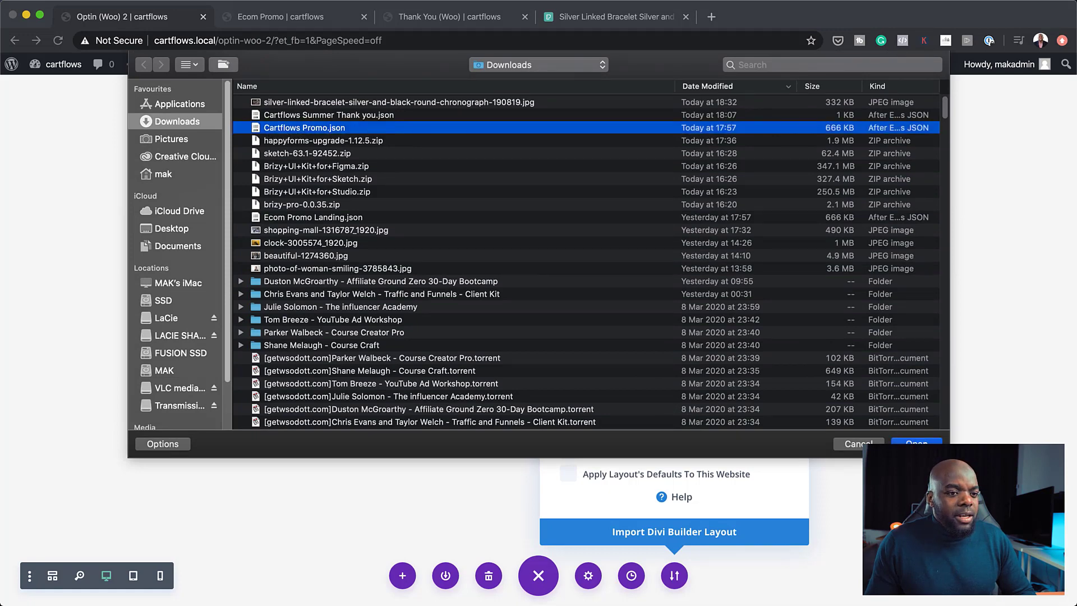
pyautogui.press('Return')
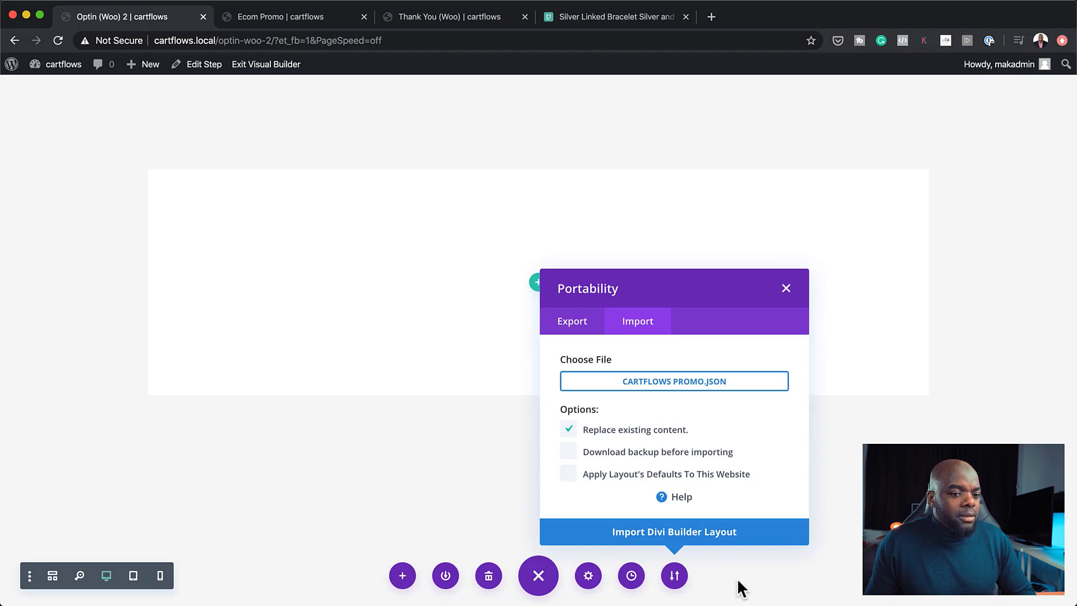
pyautogui.click(722, 540)
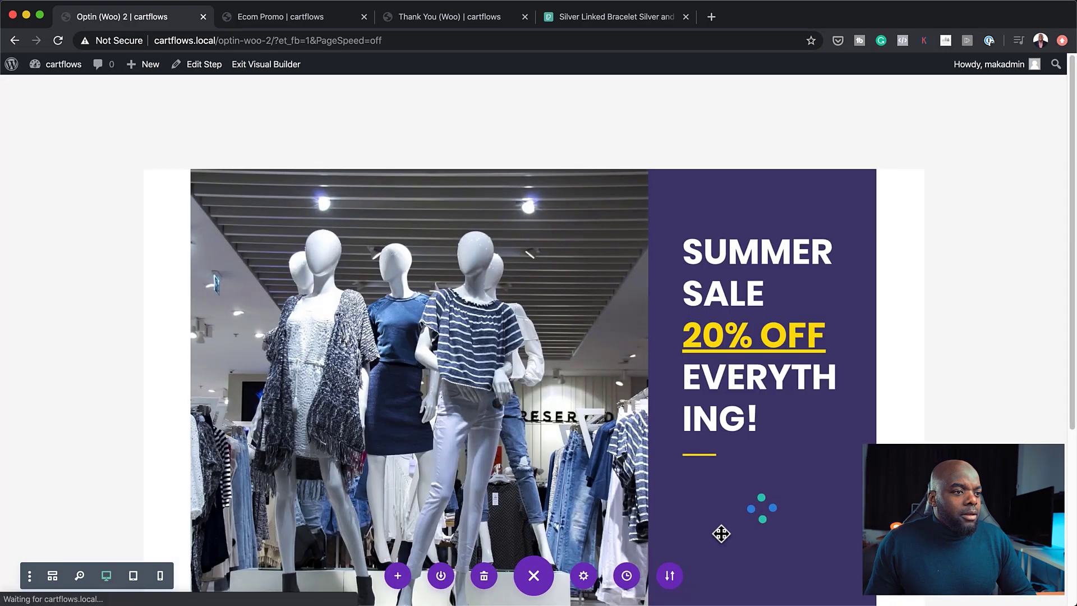
pyautogui.scroll(-3, 433, 395)
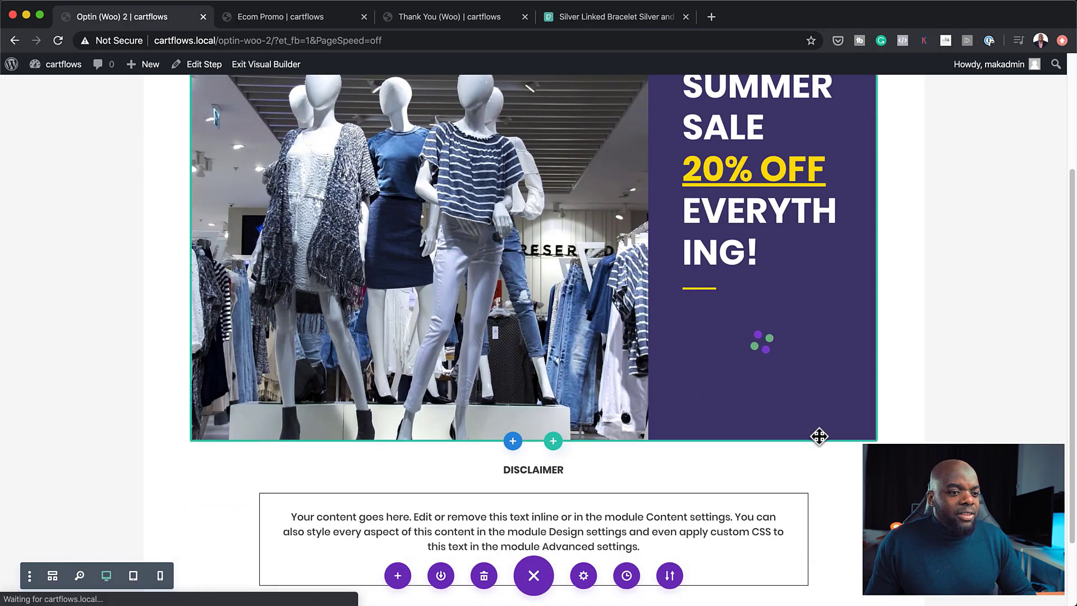
pyautogui.scroll(-2, 819, 436)
pyautogui.scroll(5, 819, 436)
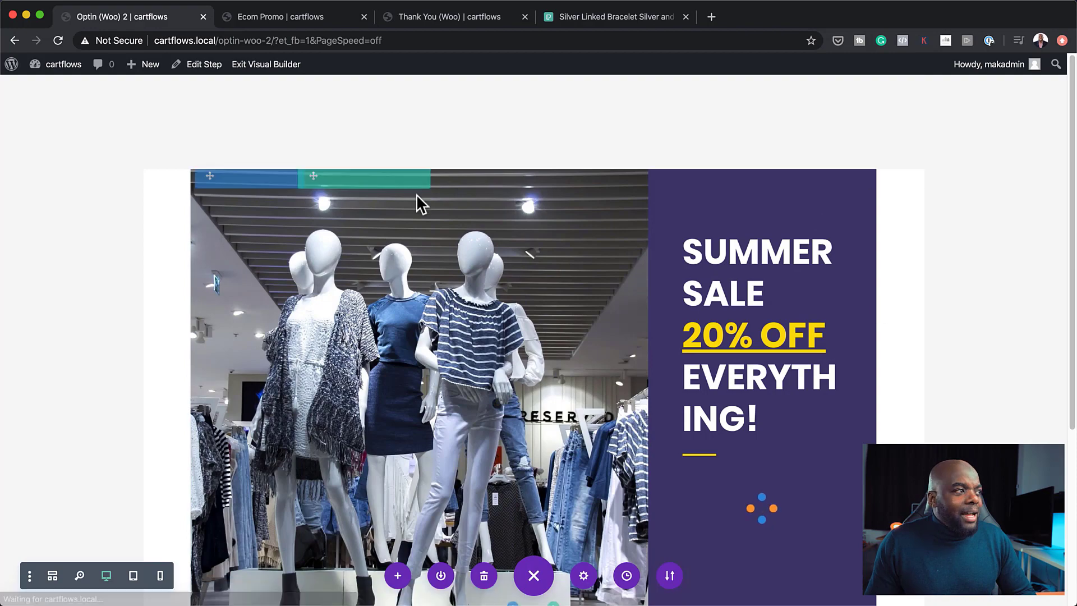
pyautogui.scroll(-1, 812, 538)
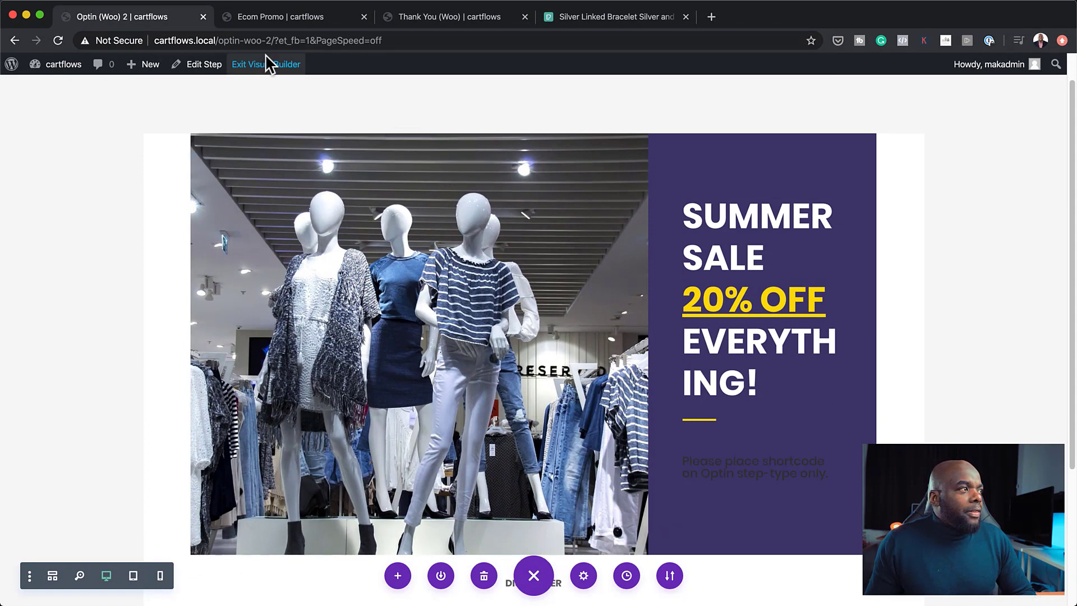
# Switch the Optin (Woo) 2 step's page template to Template for Page Builders and update it.
pyautogui.click(212, 65)
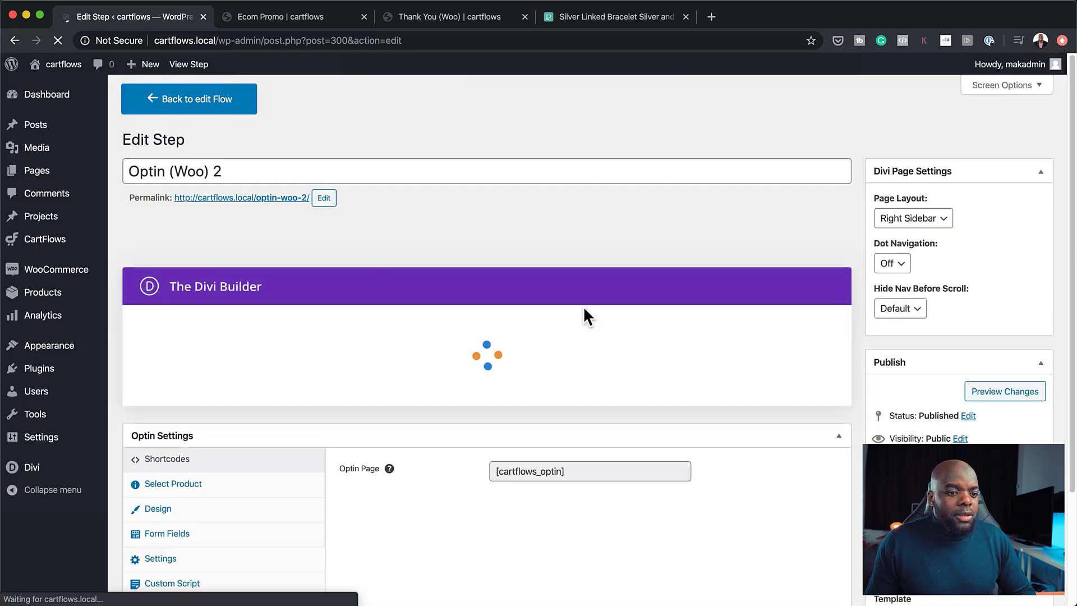
pyautogui.scroll(-3, 957, 377)
pyautogui.scroll(-1, 957, 374)
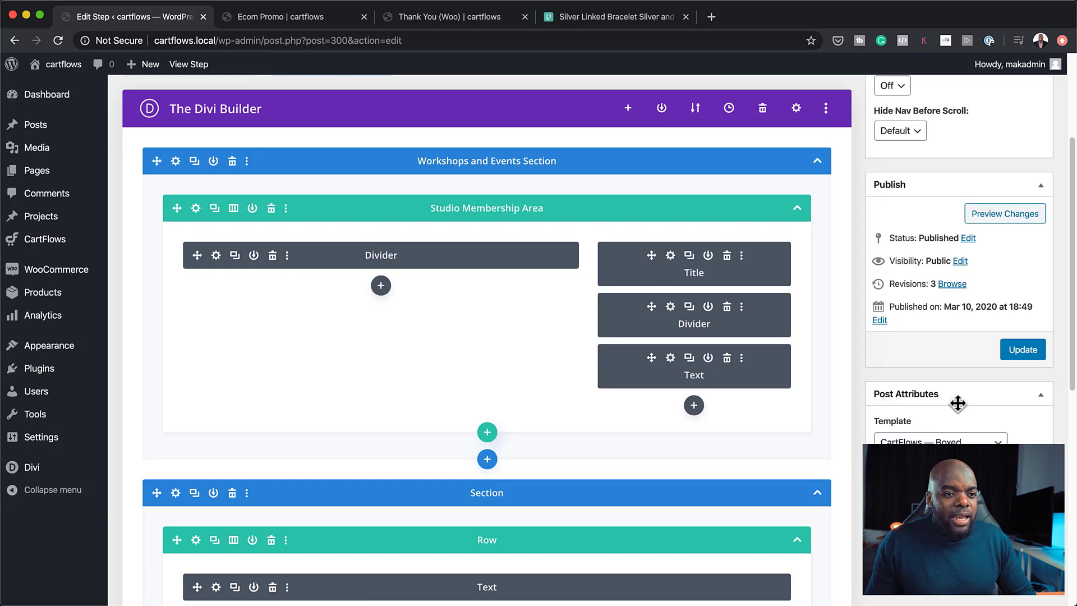
pyautogui.click(942, 441)
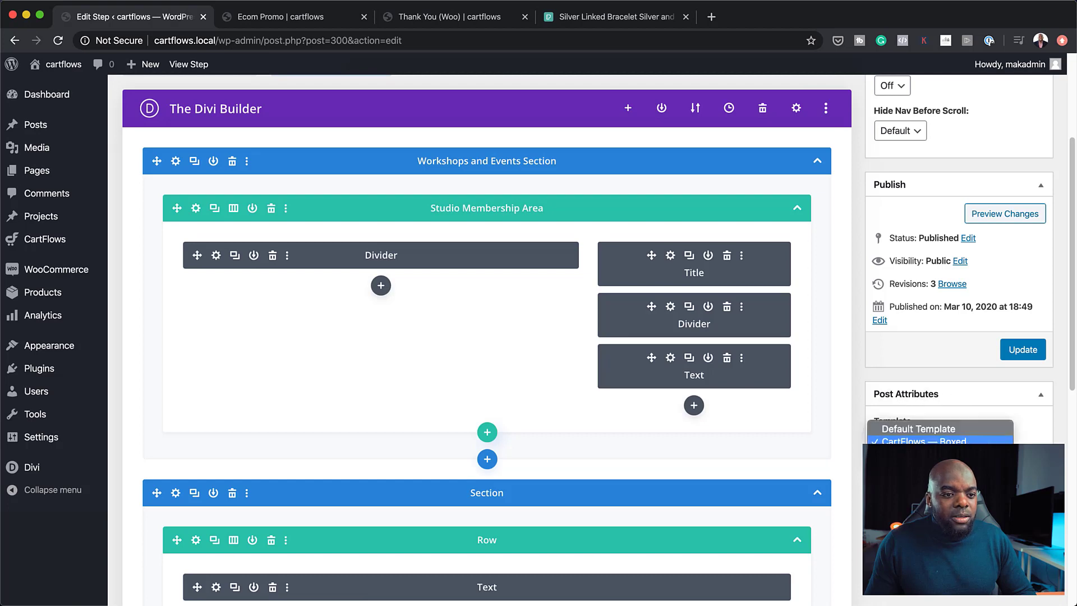
pyautogui.click(931, 454)
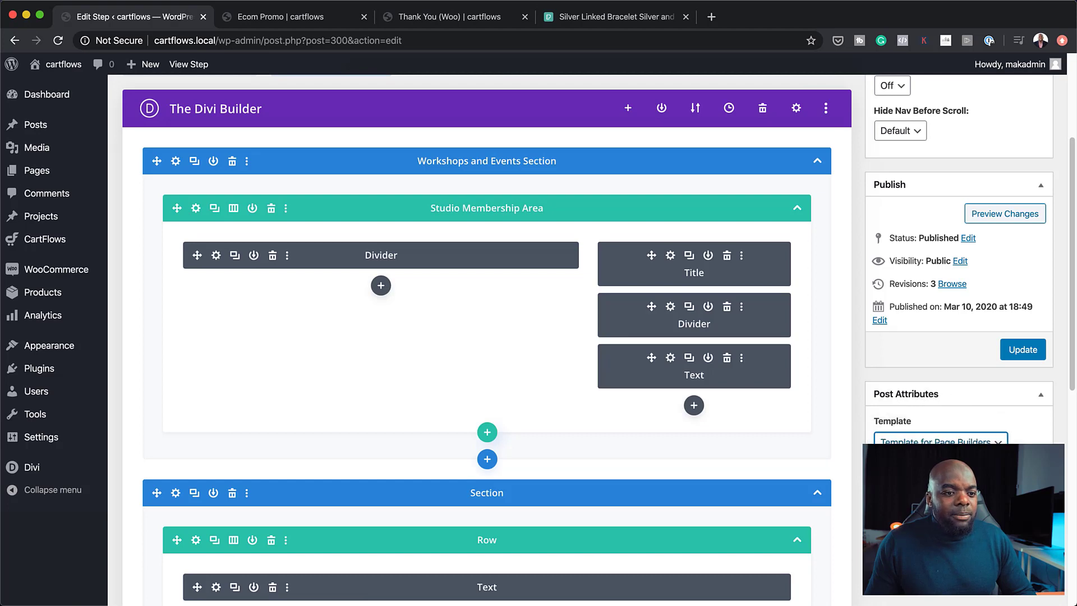
pyautogui.click(1022, 350)
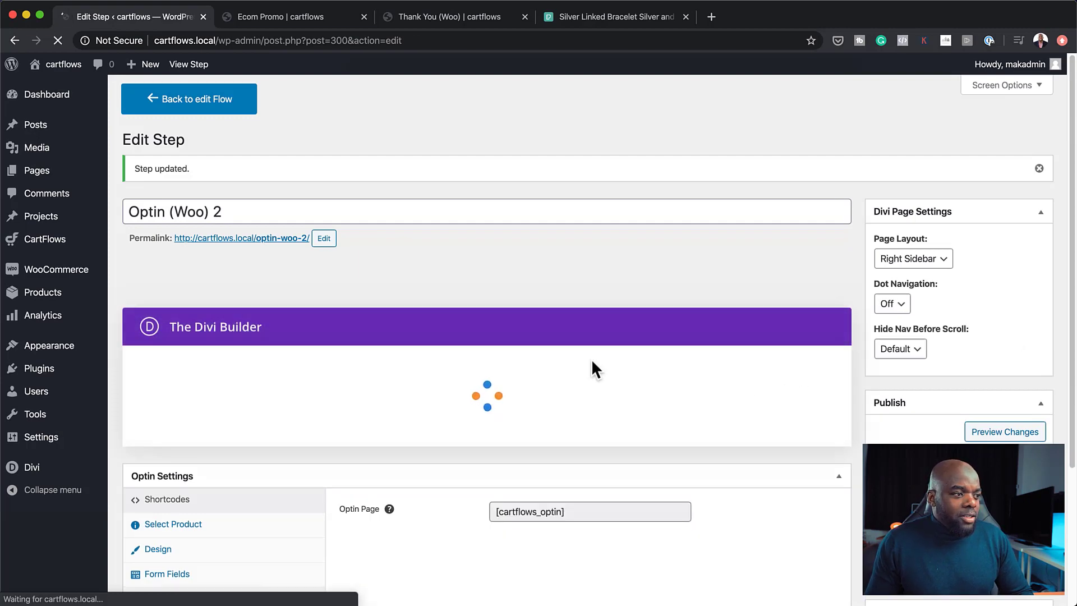
# Search 'mak' and set Mak Product 20 (#294) as the optin's free product, then update.
pyautogui.scroll(-2, 762, 533)
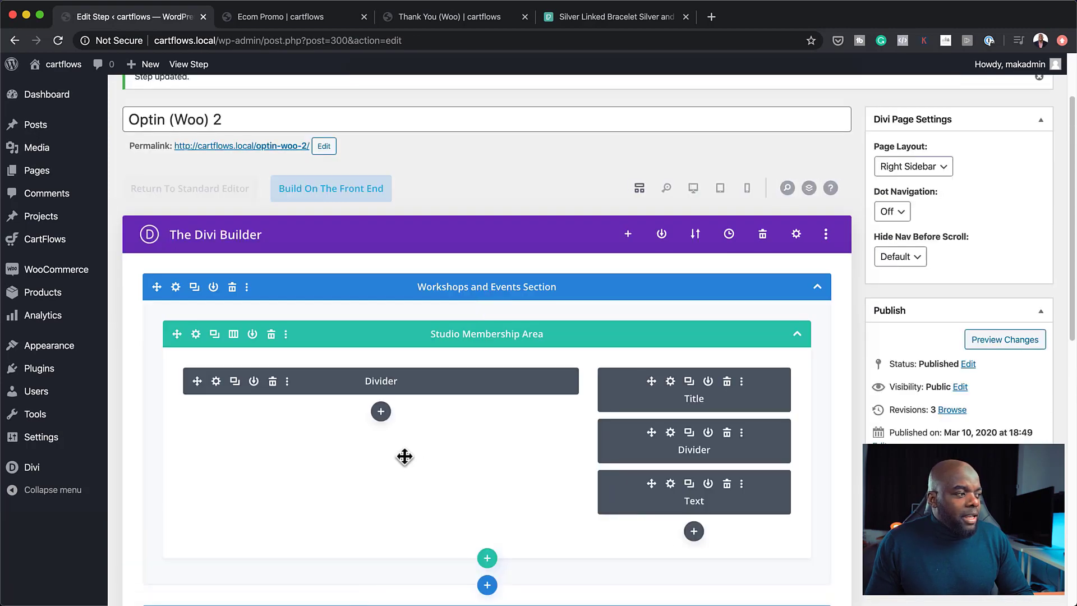
pyautogui.scroll(-10, 556, 459)
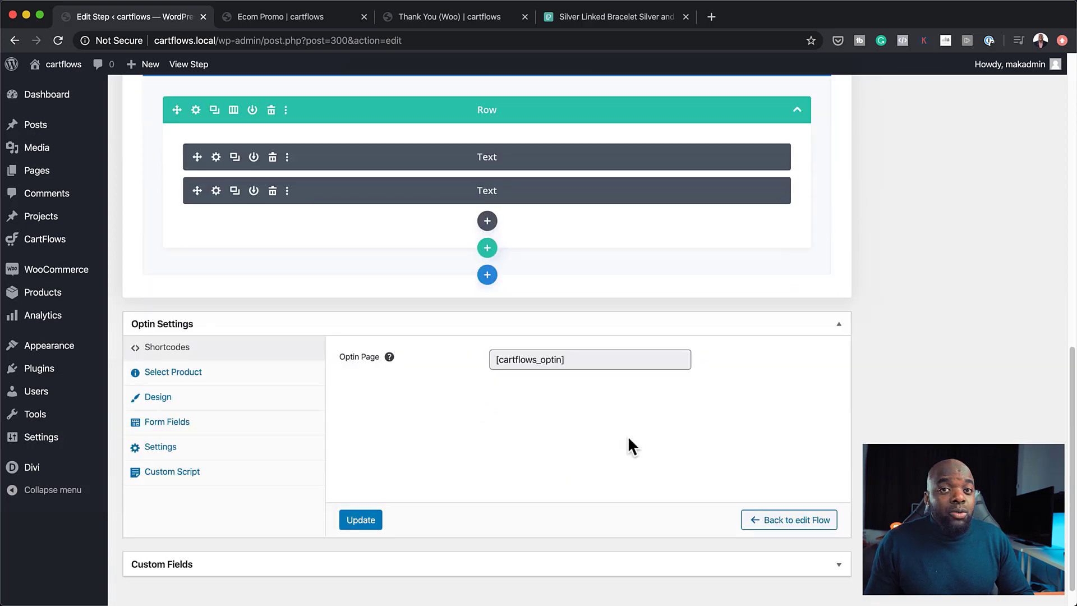
pyautogui.click(191, 373)
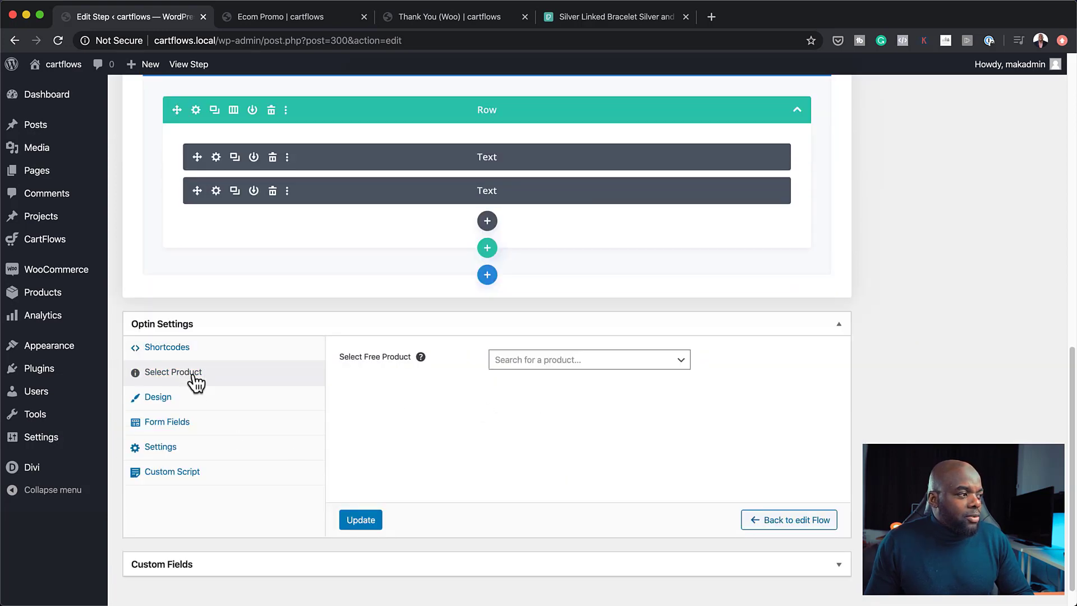
pyautogui.click(517, 365)
pyautogui.write('mak')
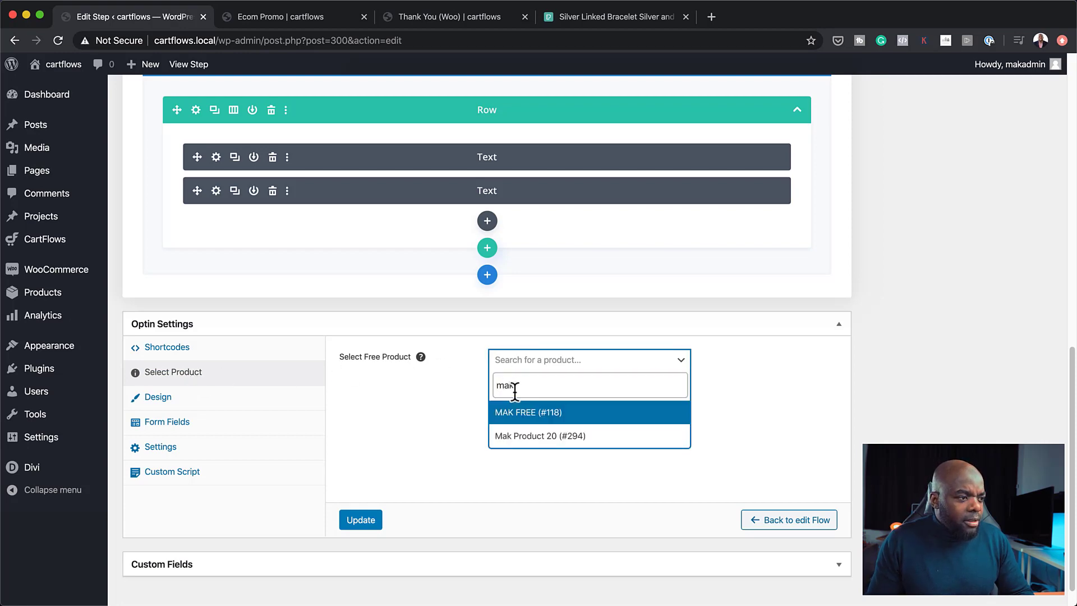
pyautogui.click(543, 437)
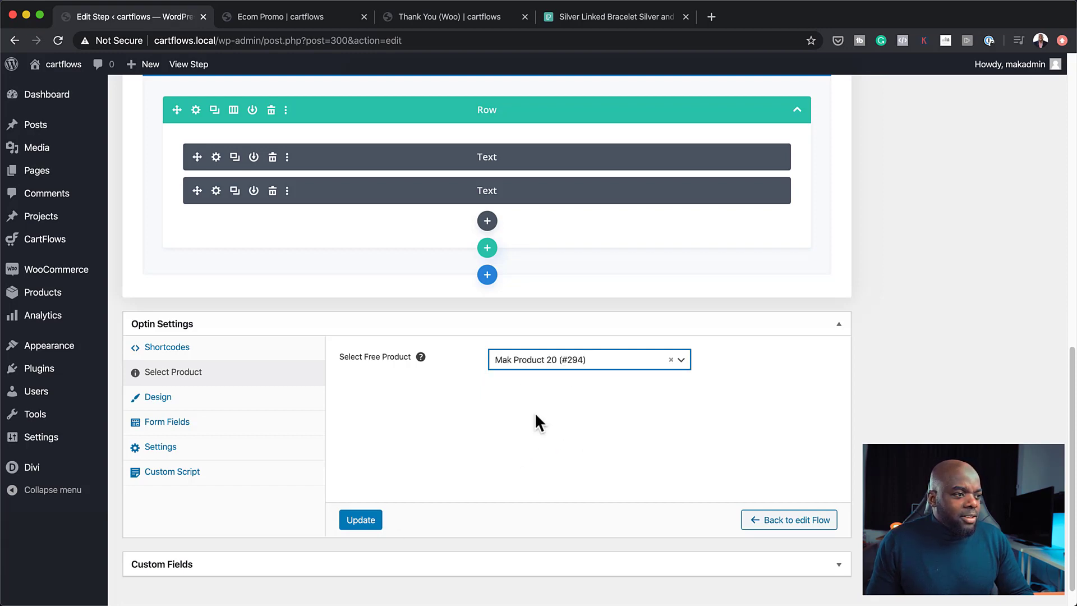
pyautogui.click(359, 521)
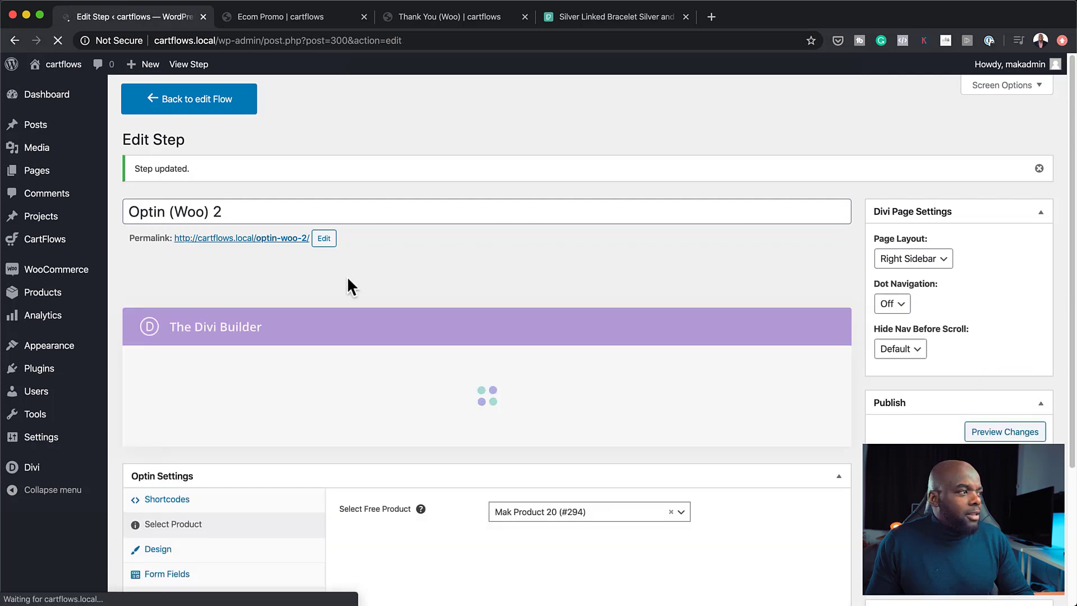
# Preview the live Optin (Woo) 2 page with its SUMMER SALE 20% OFF hero and form.
pyautogui.keyDown('super'); pyautogui.click(263, 243); pyautogui.keyUp('super')
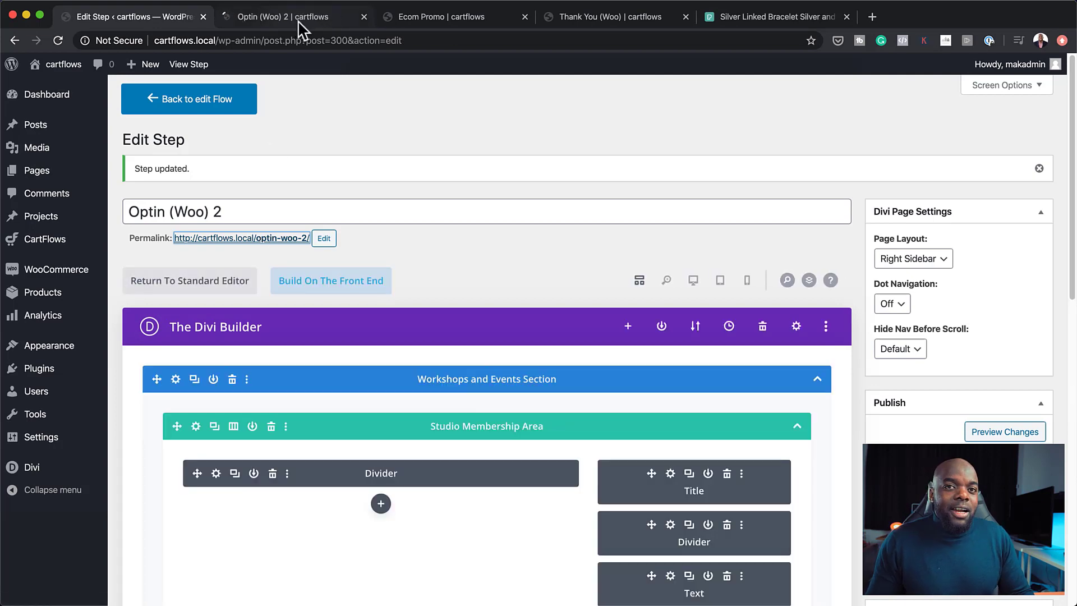
pyautogui.click(301, 20)
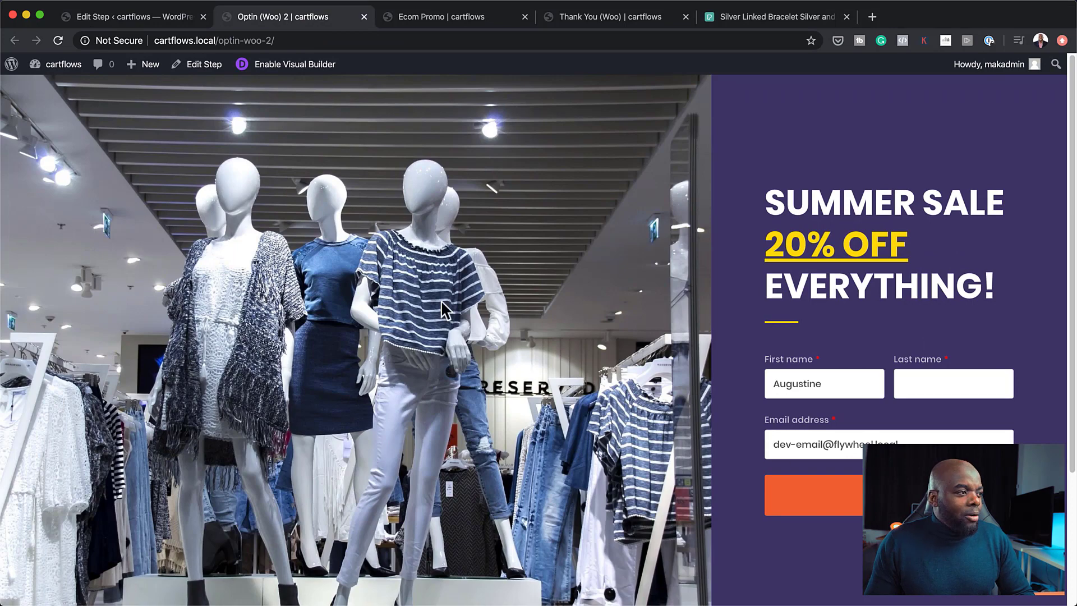
pyautogui.scroll(-5, 443, 391)
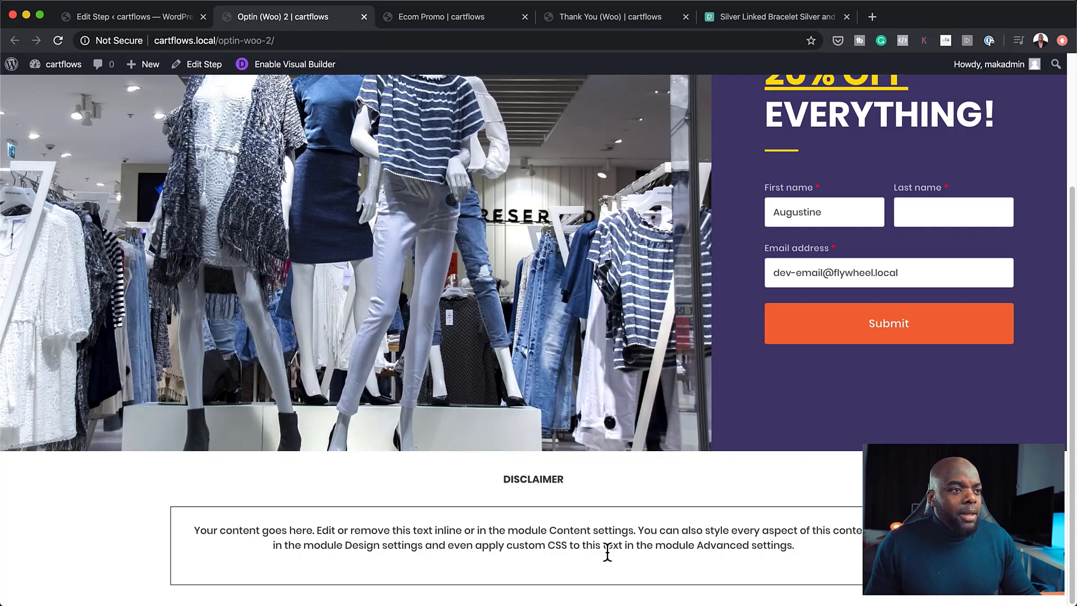
pyautogui.scroll(5, 666, 486)
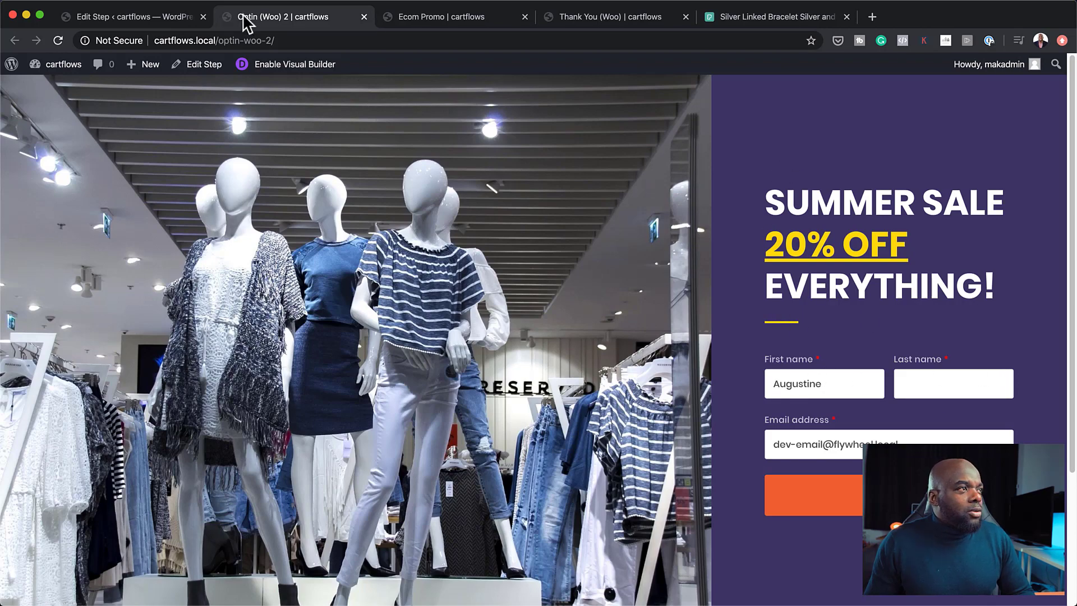
# Turn on the Custom Field Editor in the optin step's Form Fields settings.
pyautogui.click(209, 65)
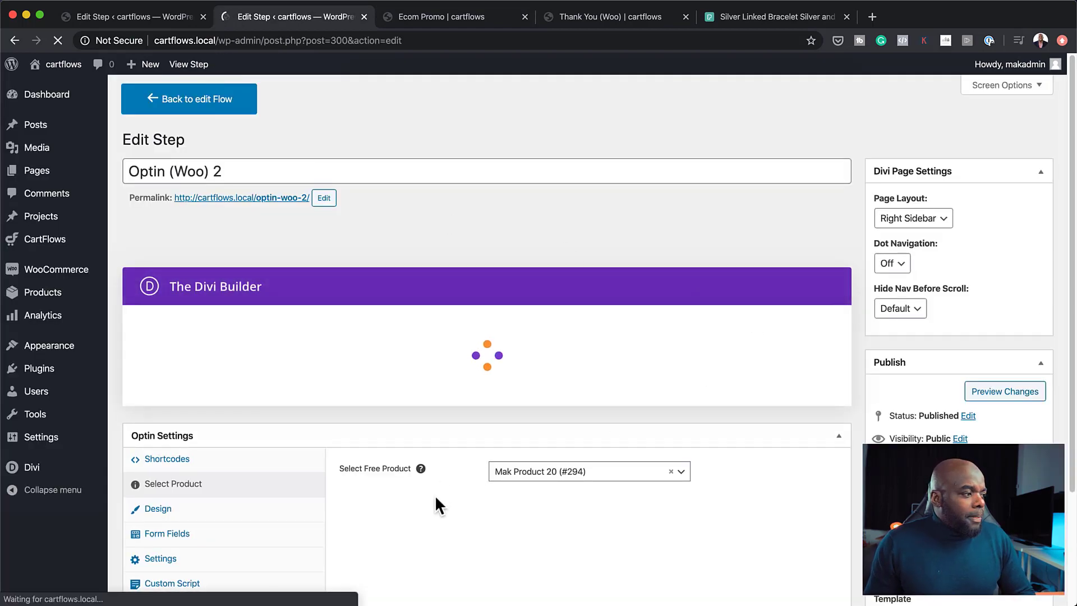
pyautogui.scroll(-8, 565, 490)
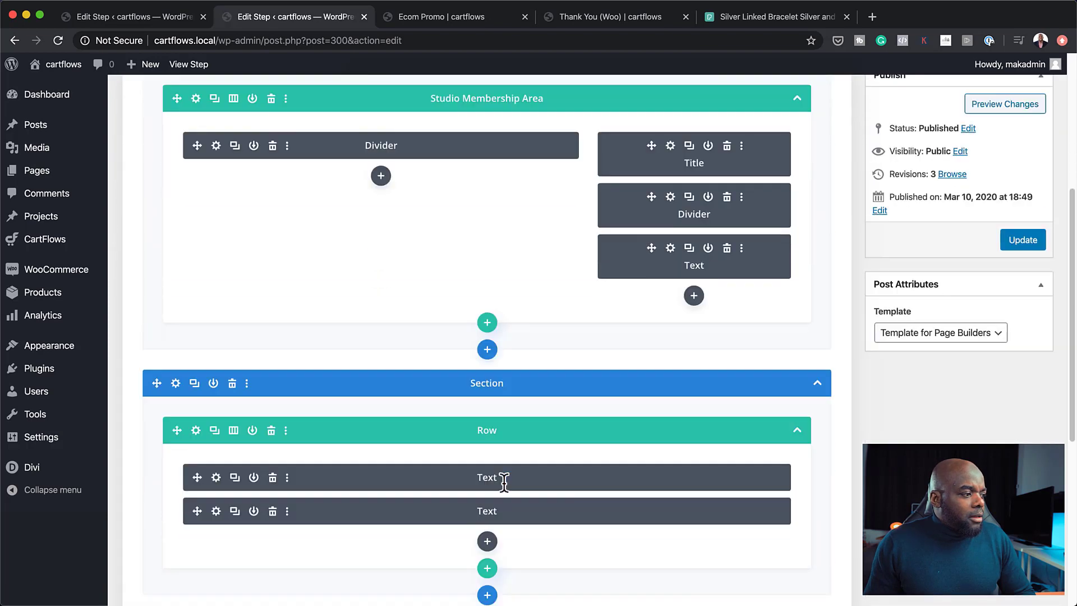
pyautogui.scroll(-4, 504, 483)
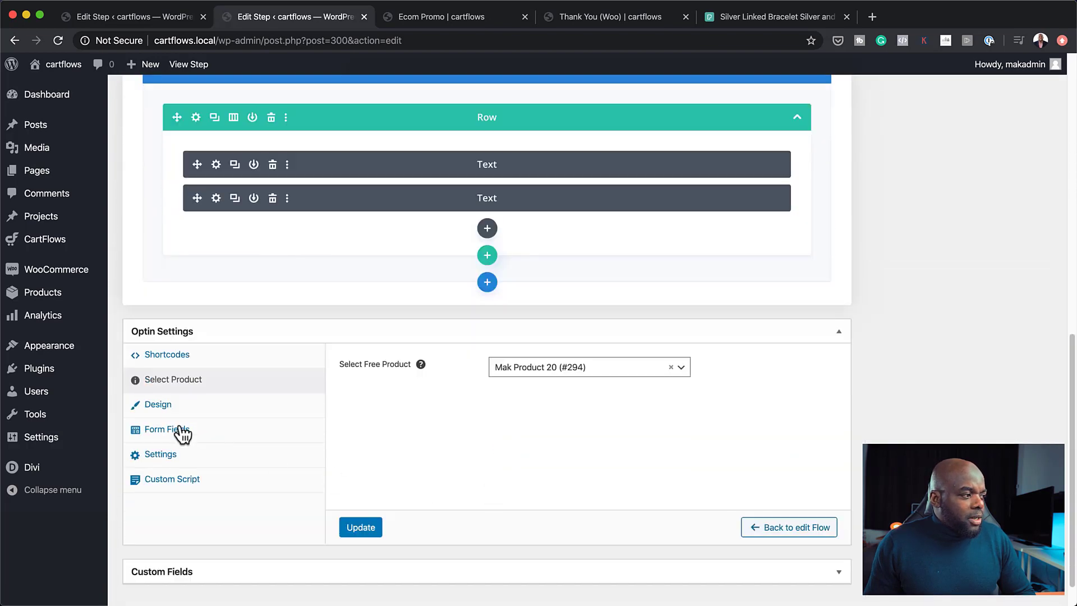
pyautogui.click(192, 436)
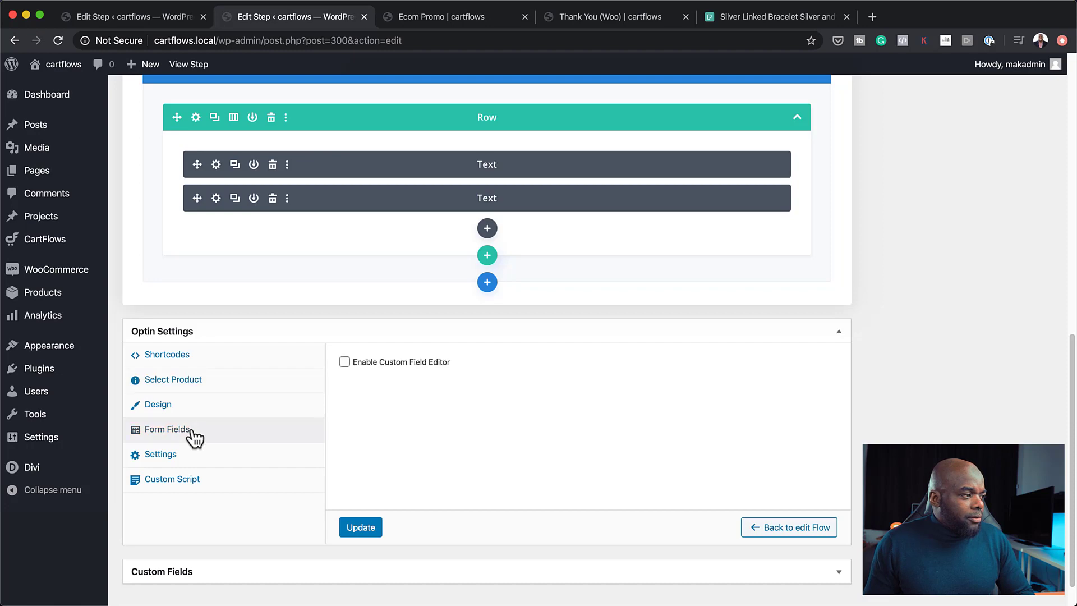
pyautogui.click(344, 362)
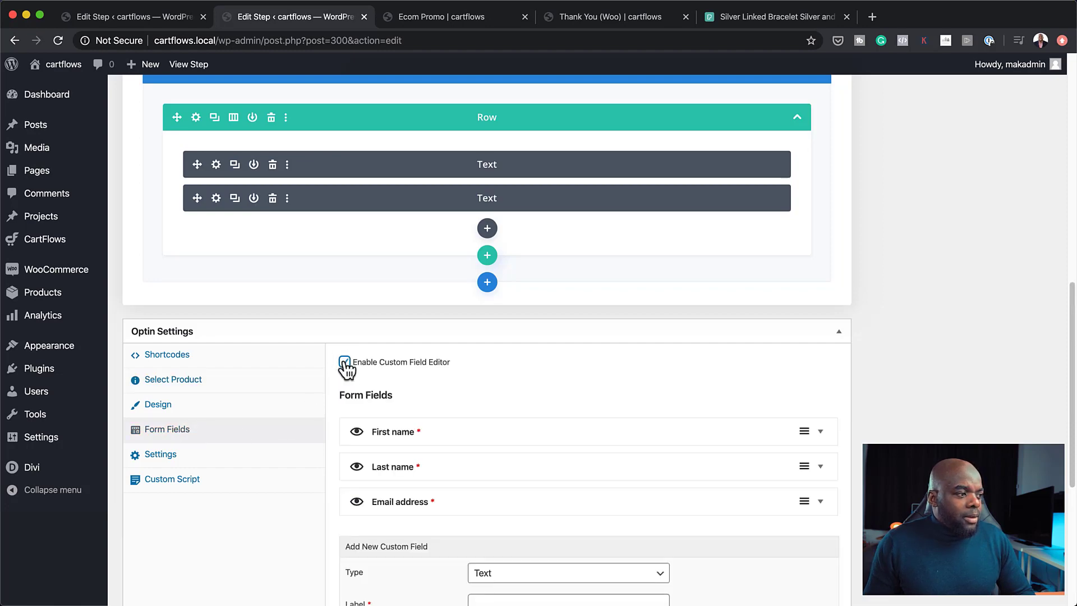
# Hide the Last name field and set the First name field width to 100%.
pyautogui.scroll(-1, 579, 428)
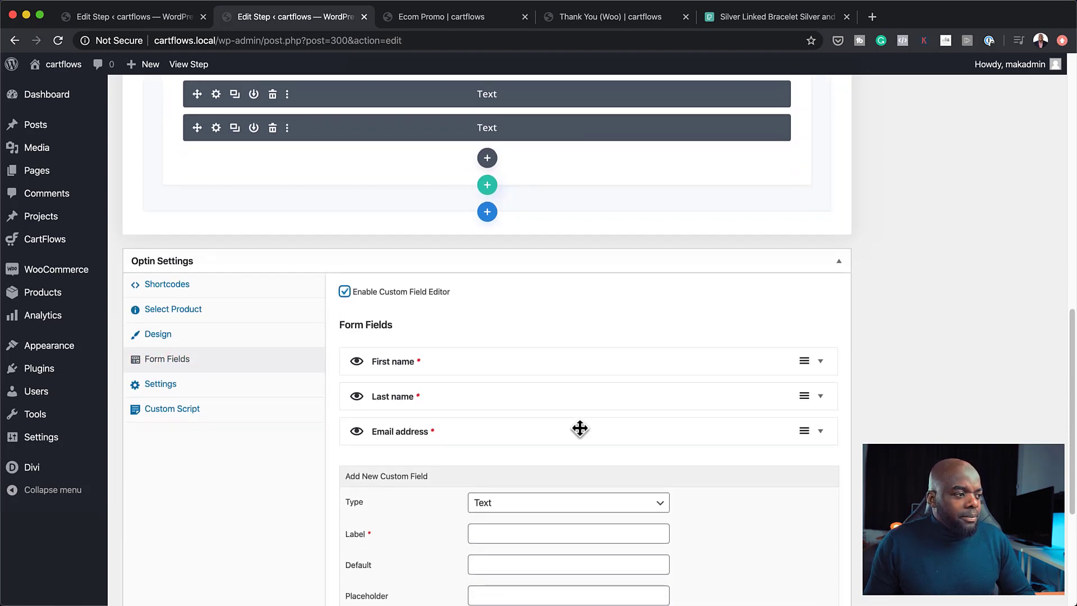
pyautogui.click(357, 397)
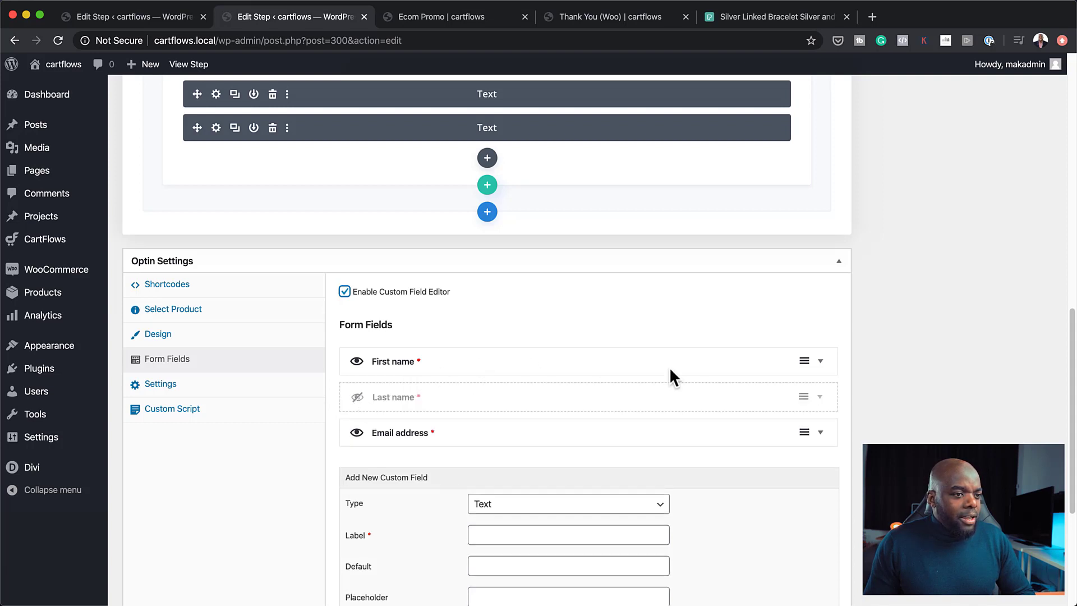
pyautogui.click(820, 361)
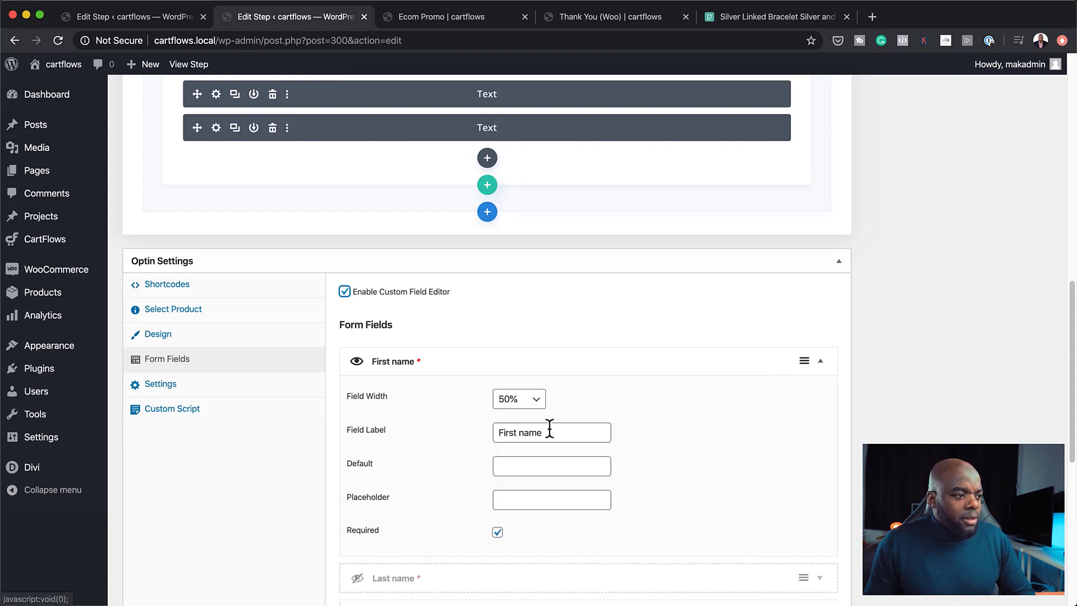
pyautogui.click(526, 403)
pyautogui.click(525, 412)
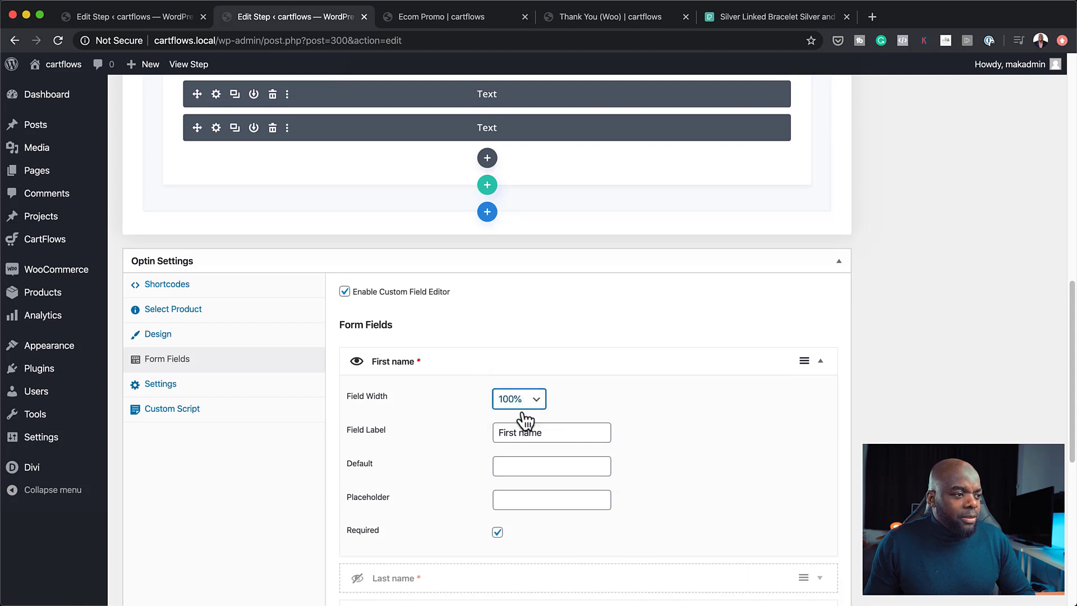
pyautogui.scroll(-1, 715, 494)
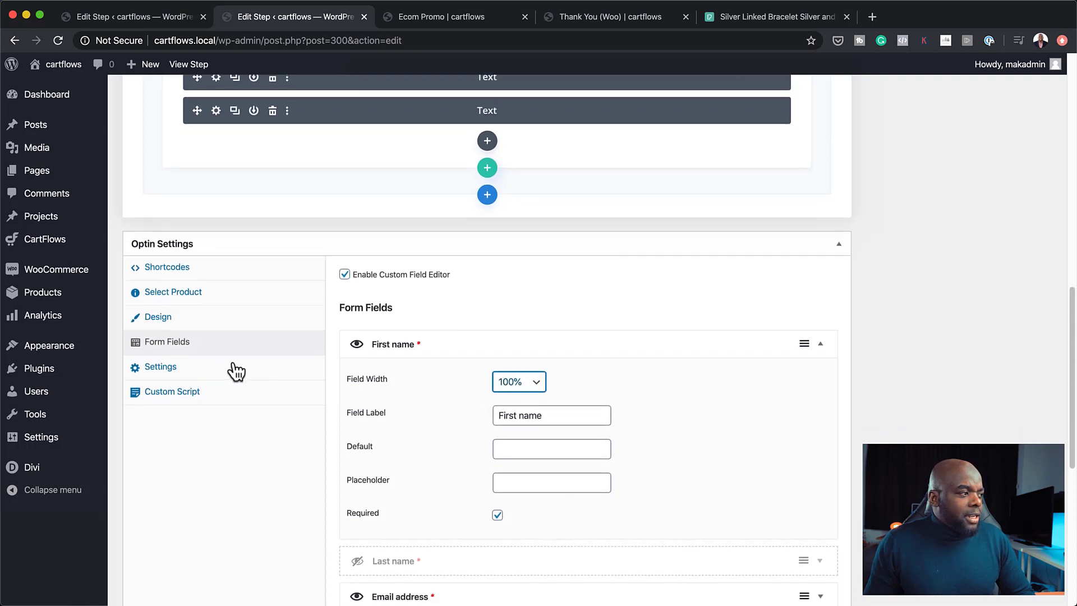
# Set the opt-in form's Design font family to Poppins.
pyautogui.click(202, 329)
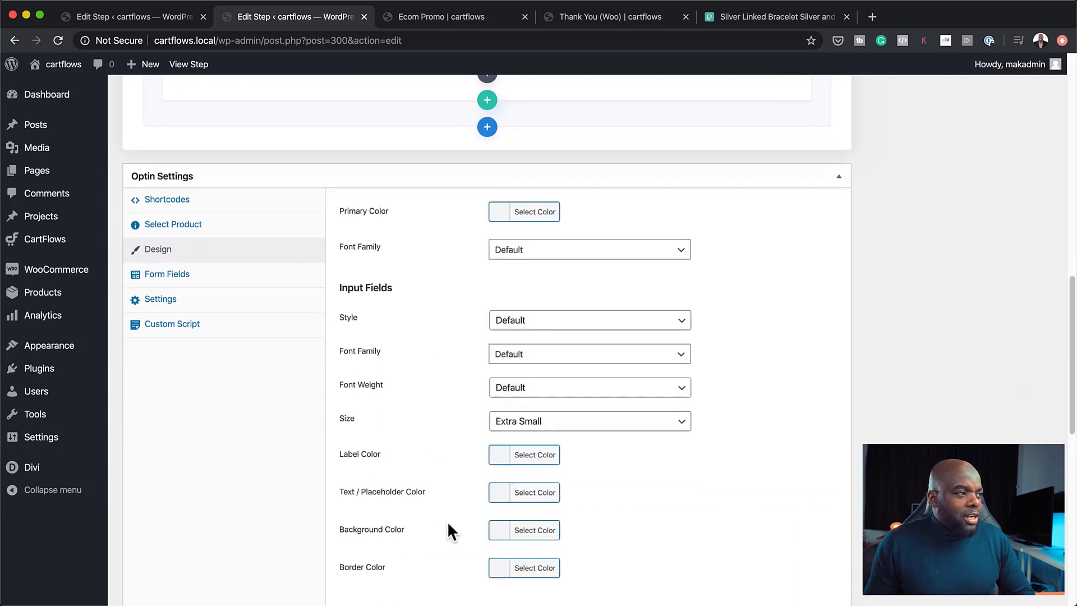
pyautogui.click(595, 255)
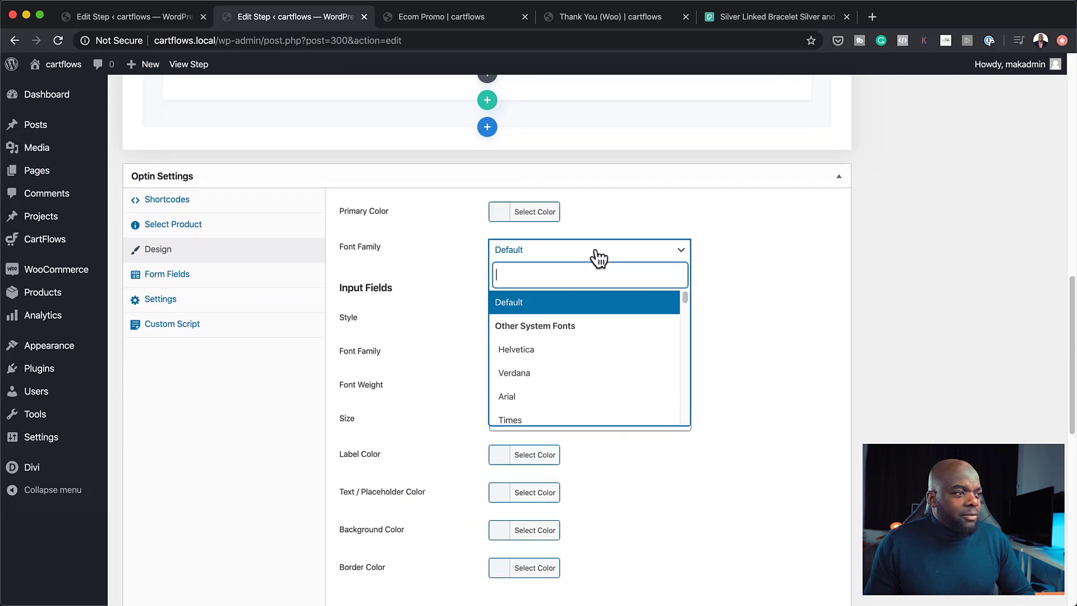
pyautogui.write('pop')
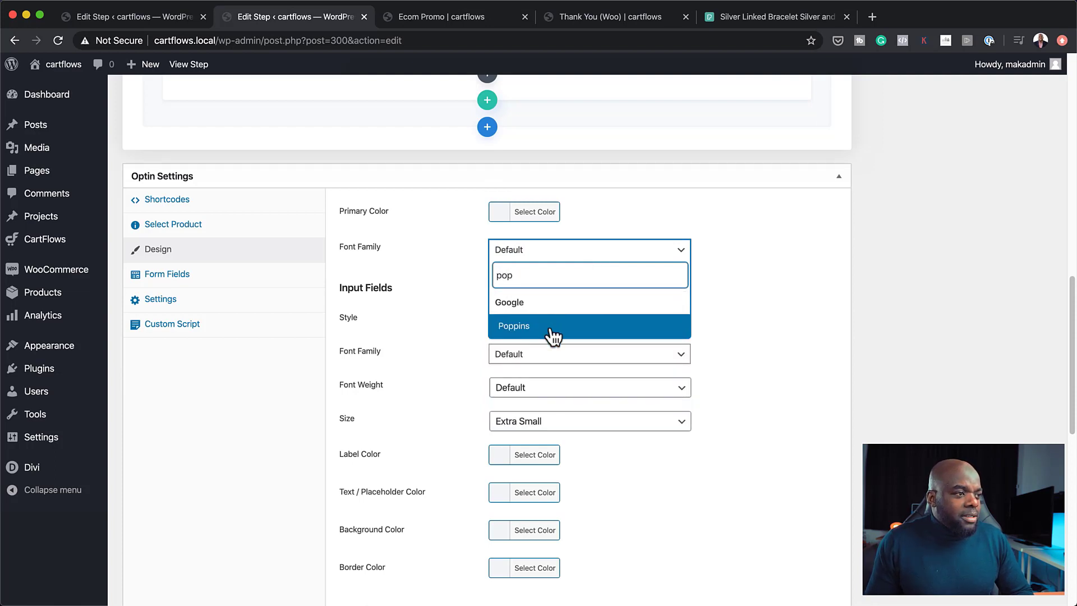
pyautogui.click(550, 328)
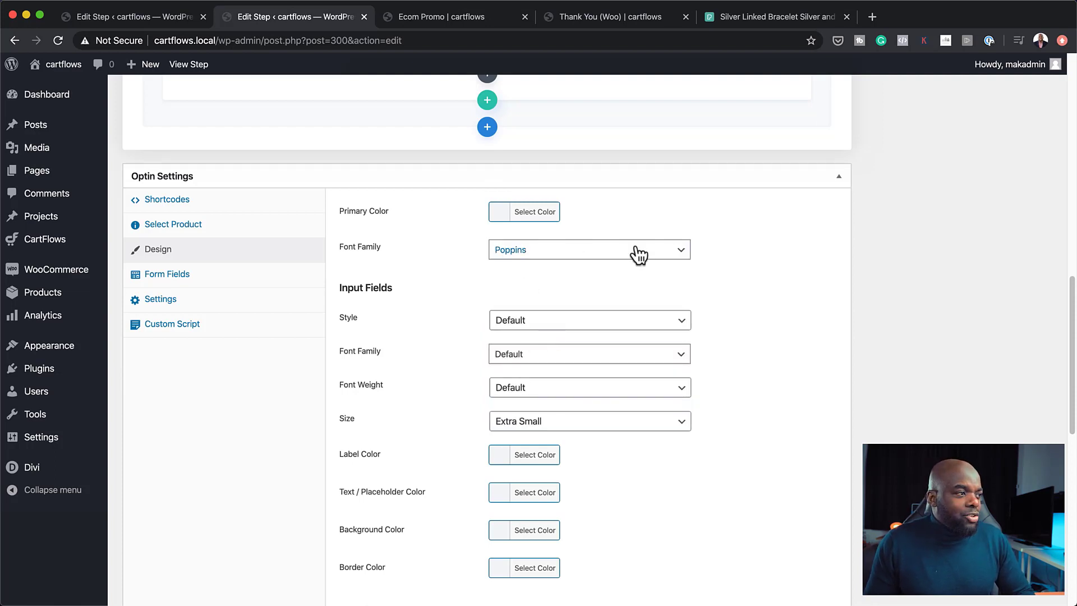
# Set the Input Fields font family to Poppins as well.
pyautogui.scroll(-2, 625, 474)
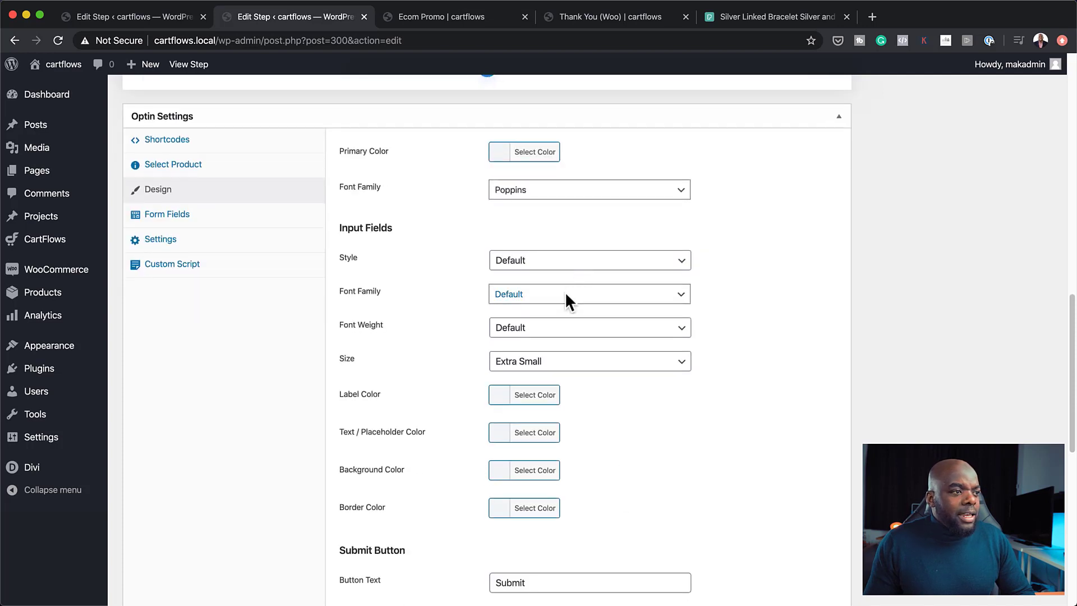
pyautogui.click(567, 301)
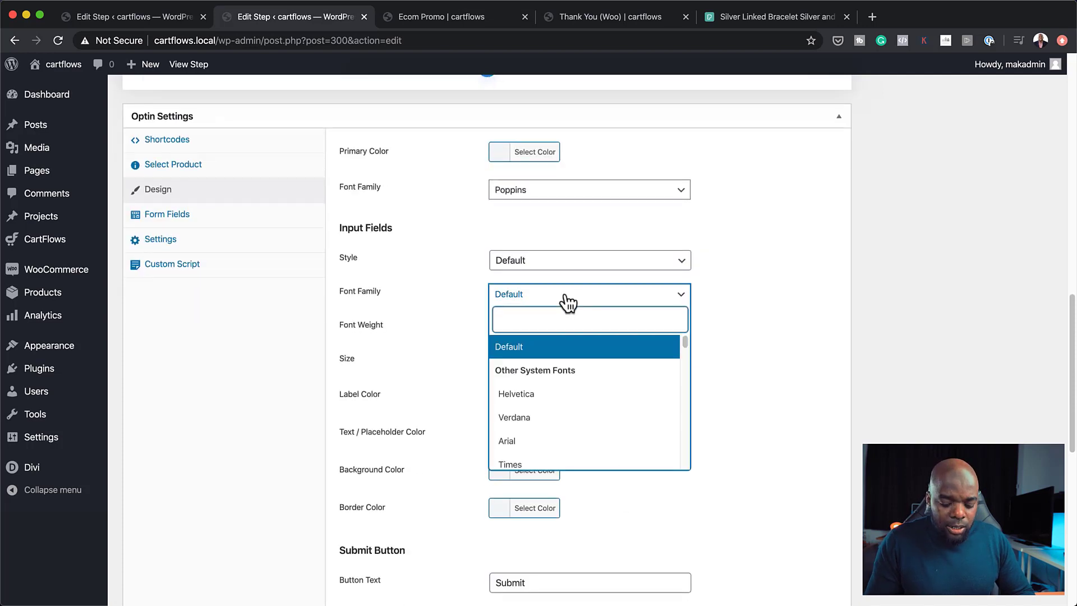
pyautogui.write('popp')
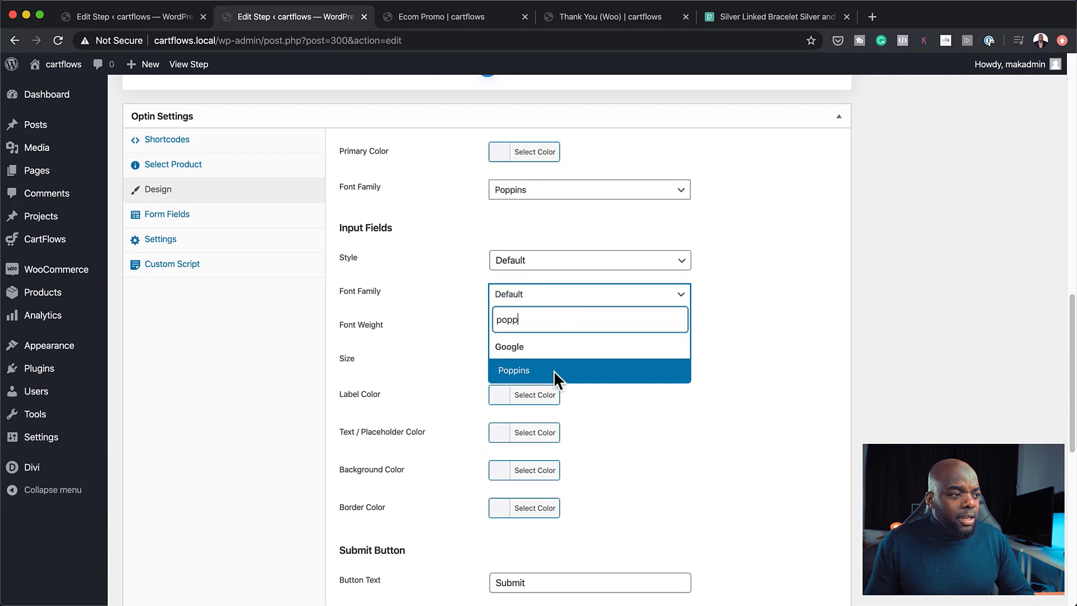
pyautogui.click(554, 370)
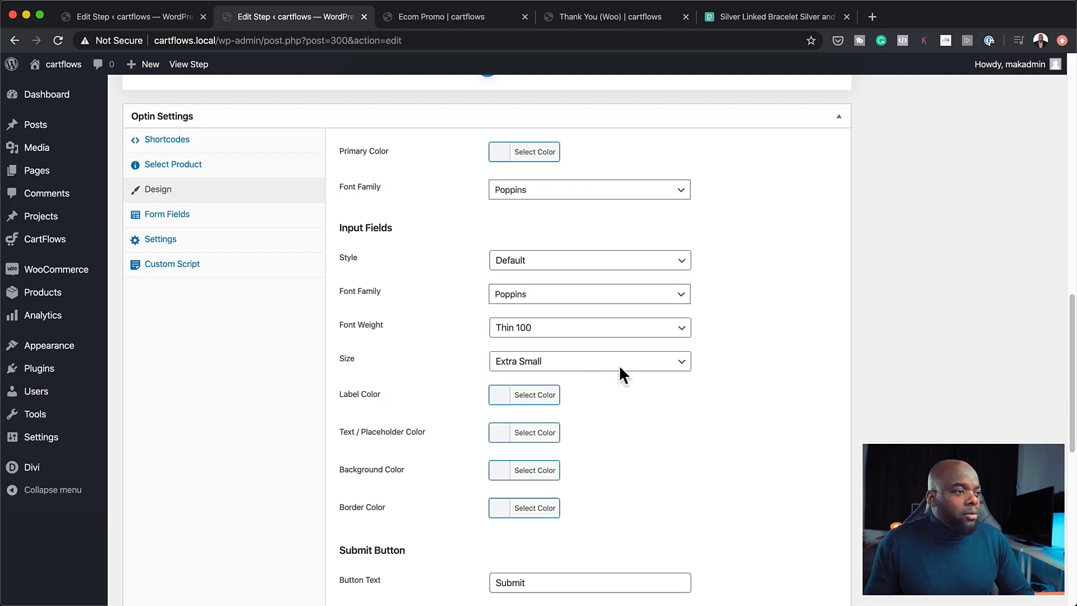
pyautogui.click(589, 337)
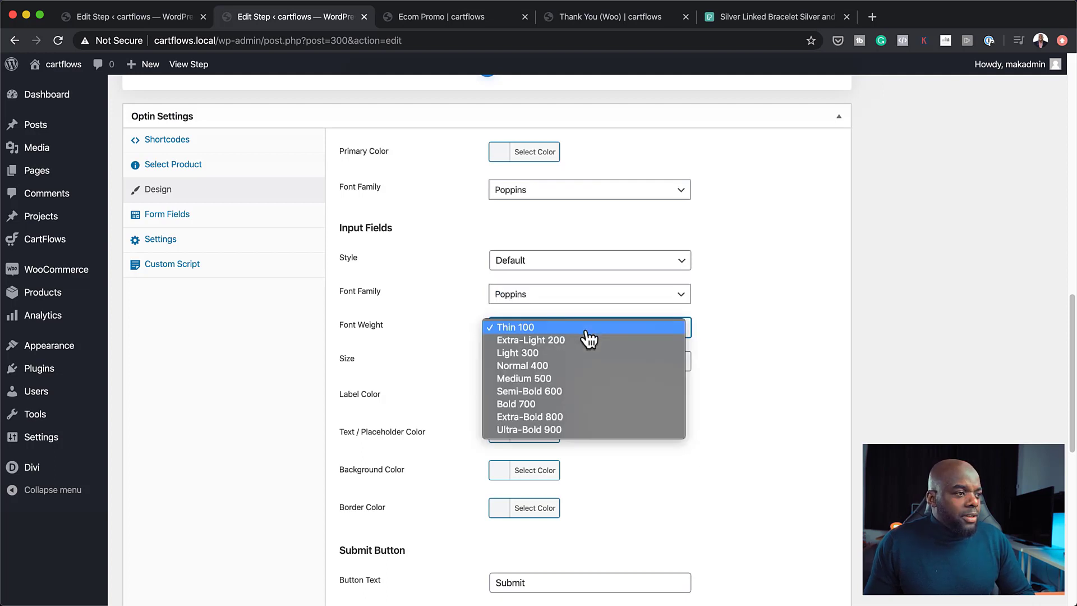
# Use Normal 400 input weight, set the button text to GET THE PROMO CODE, and save.
pyautogui.click(588, 368)
pyautogui.scroll(-5, 732, 409)
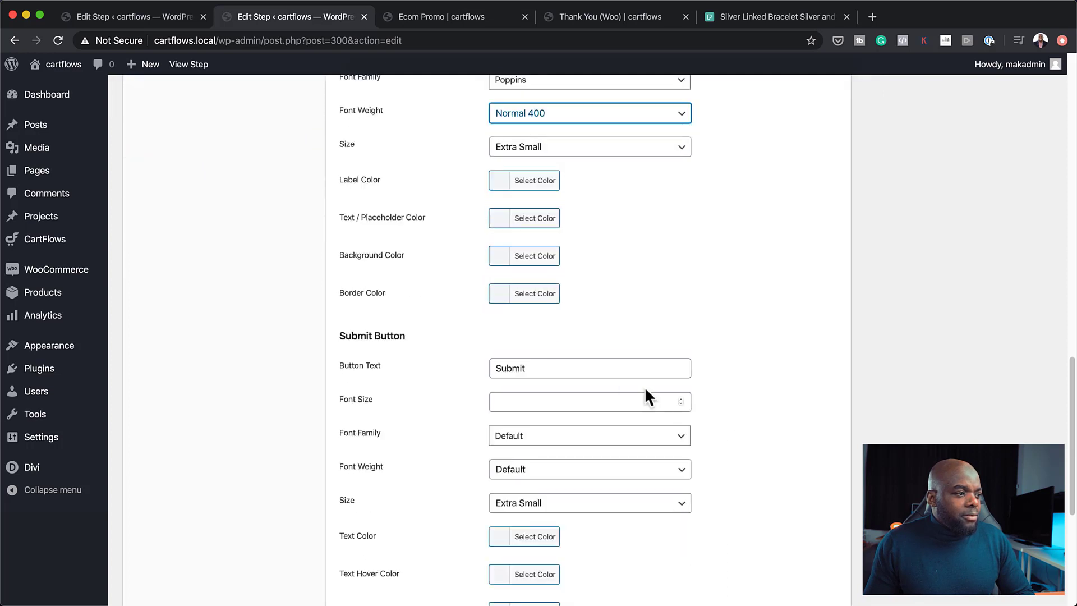
pyautogui.doubleClick(572, 368)
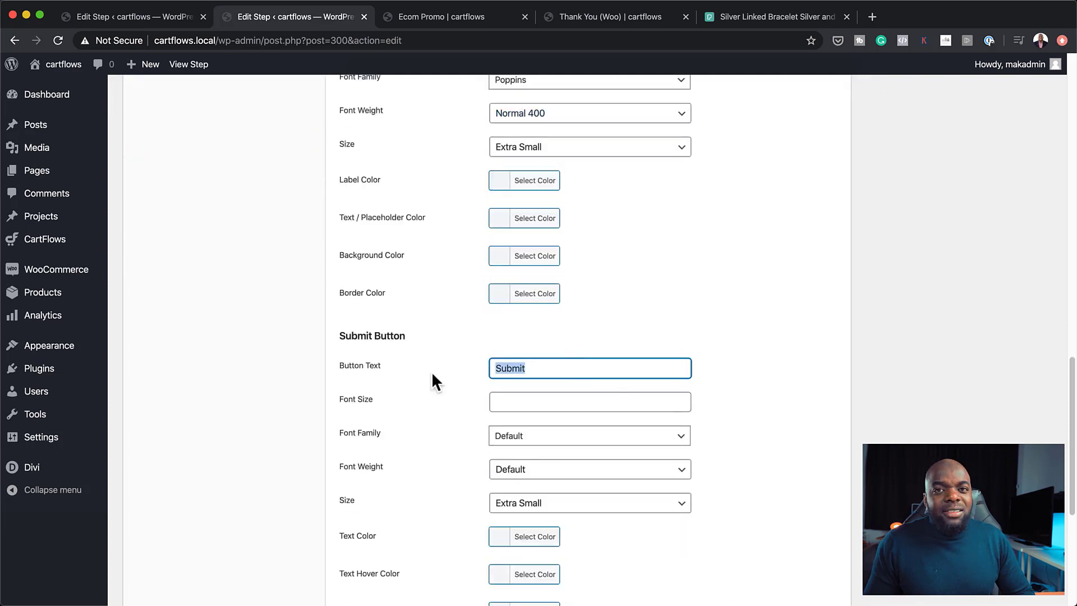
pyautogui.write('Ge')
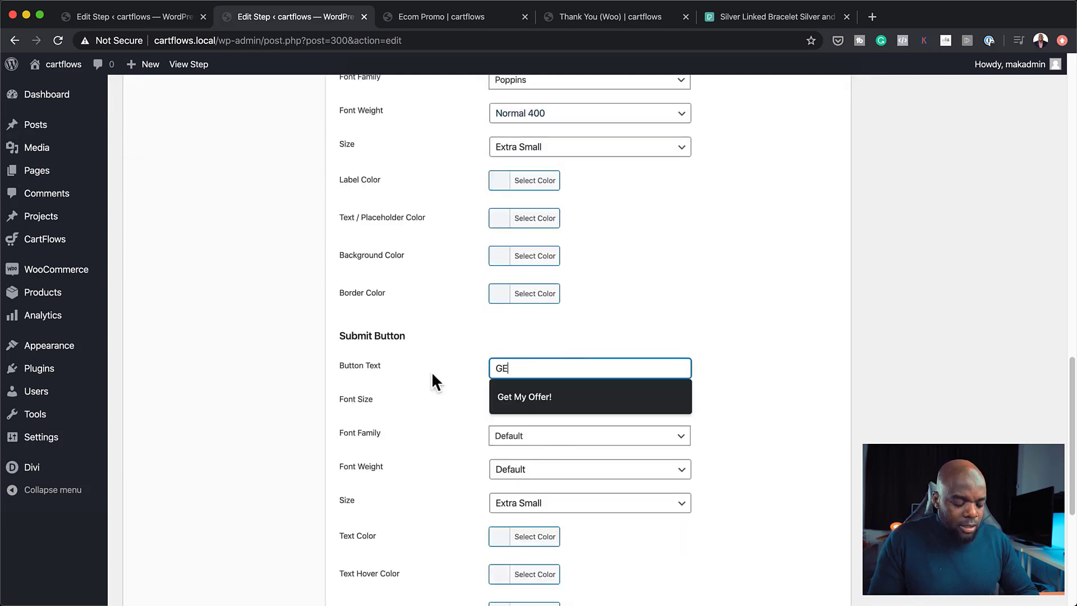
pyautogui.hotkey('ctrl', 'space')
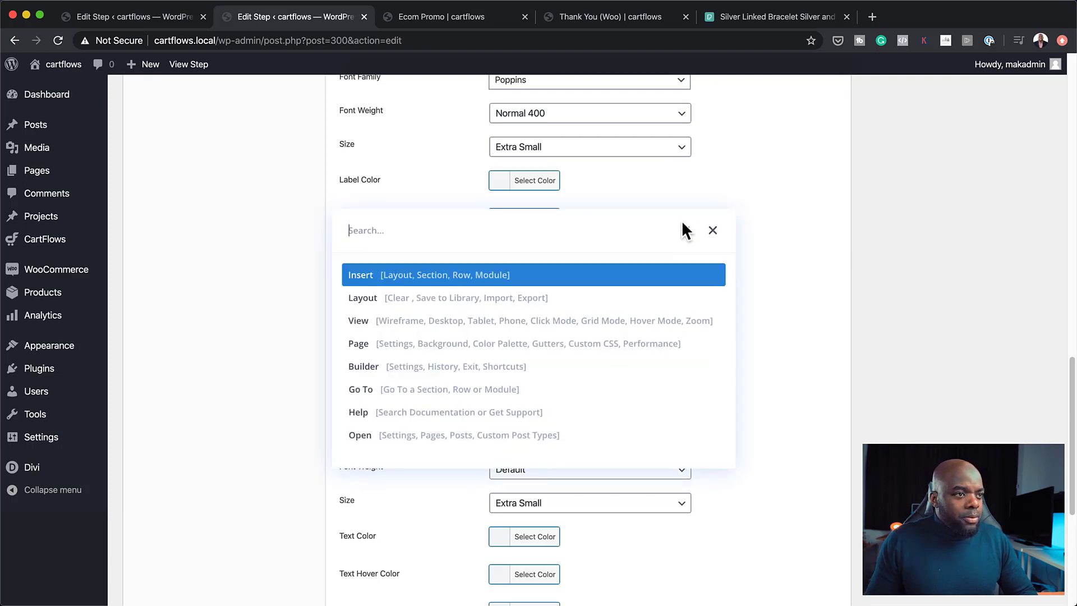
pyautogui.click(712, 230)
pyautogui.write('T THE COD')
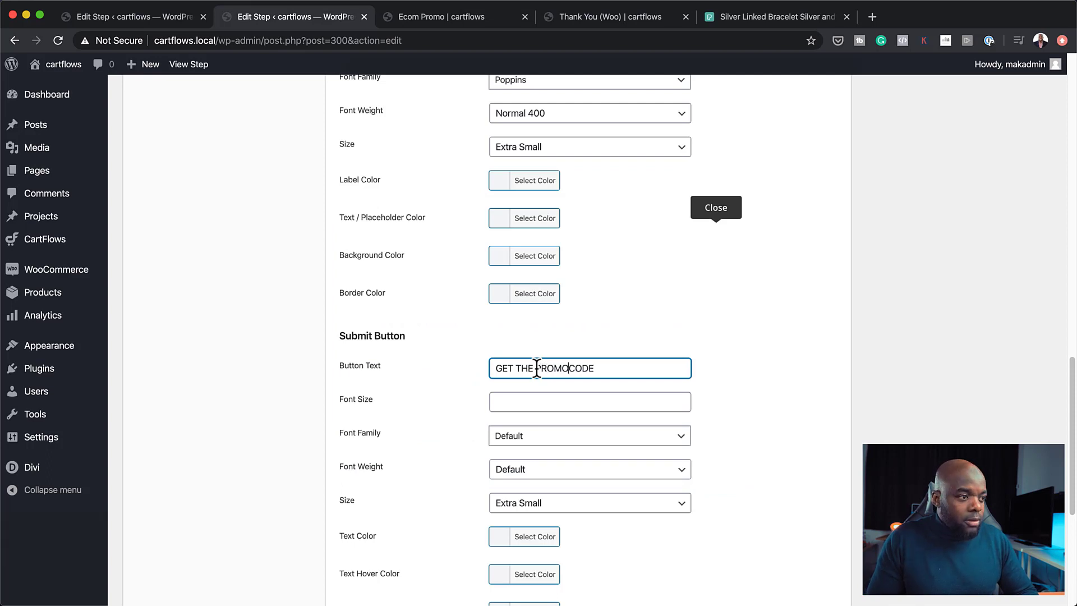
pyautogui.scroll(-6, 774, 476)
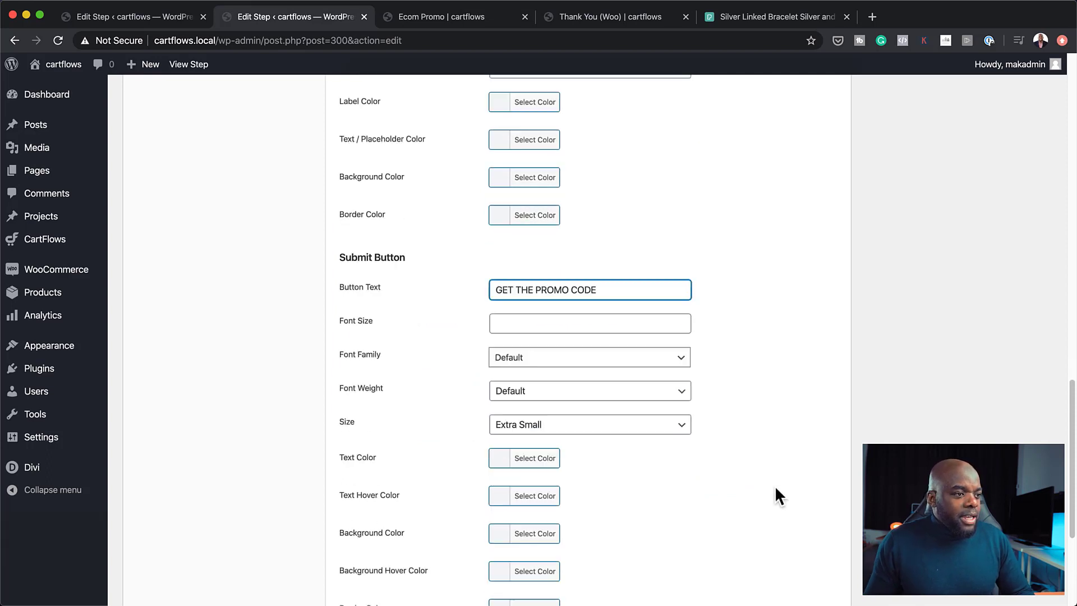
pyautogui.click(357, 493)
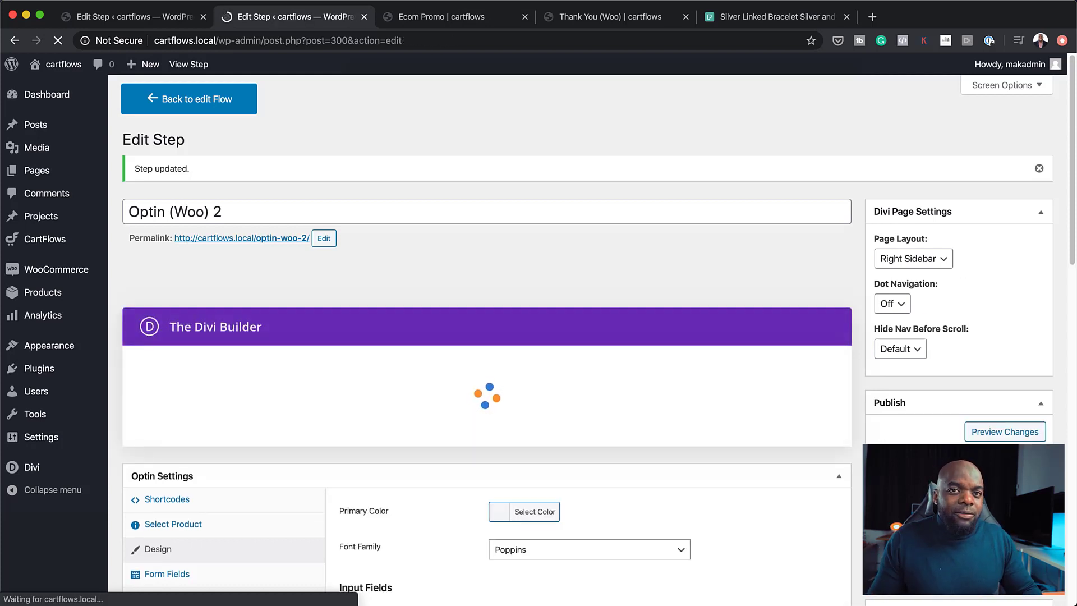
# Reload the Ecom Promo landing page, then close its tab.
pyautogui.click(440, 18)
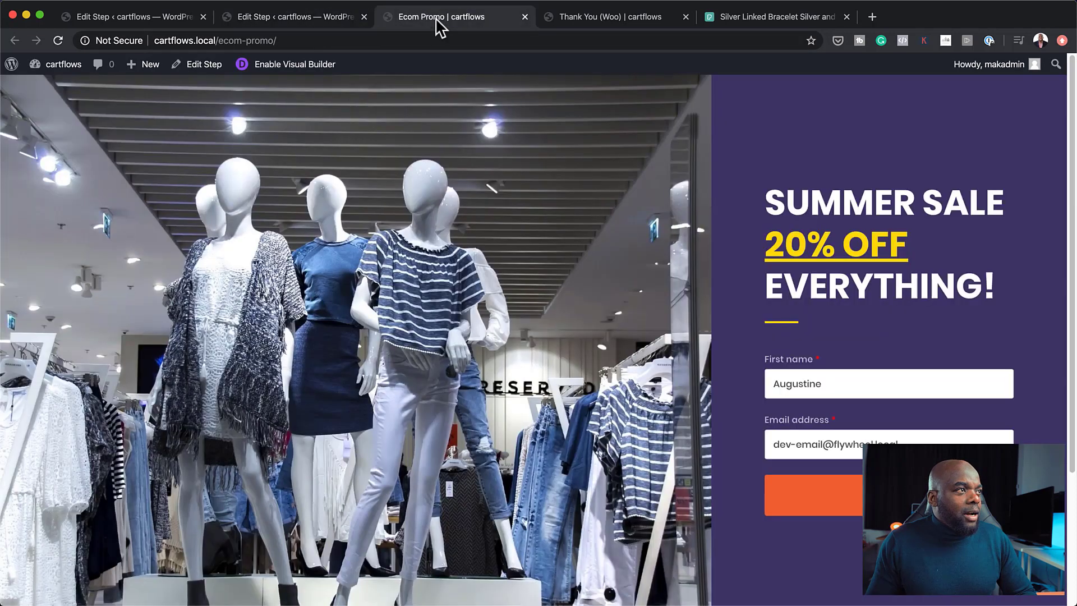
pyautogui.click(58, 40)
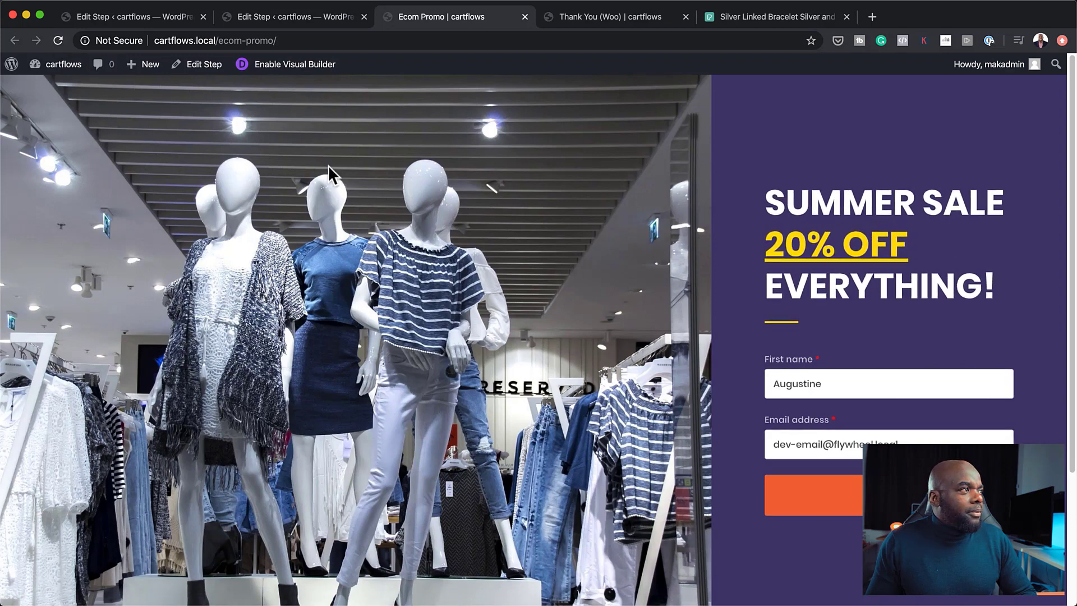
pyautogui.click(524, 17)
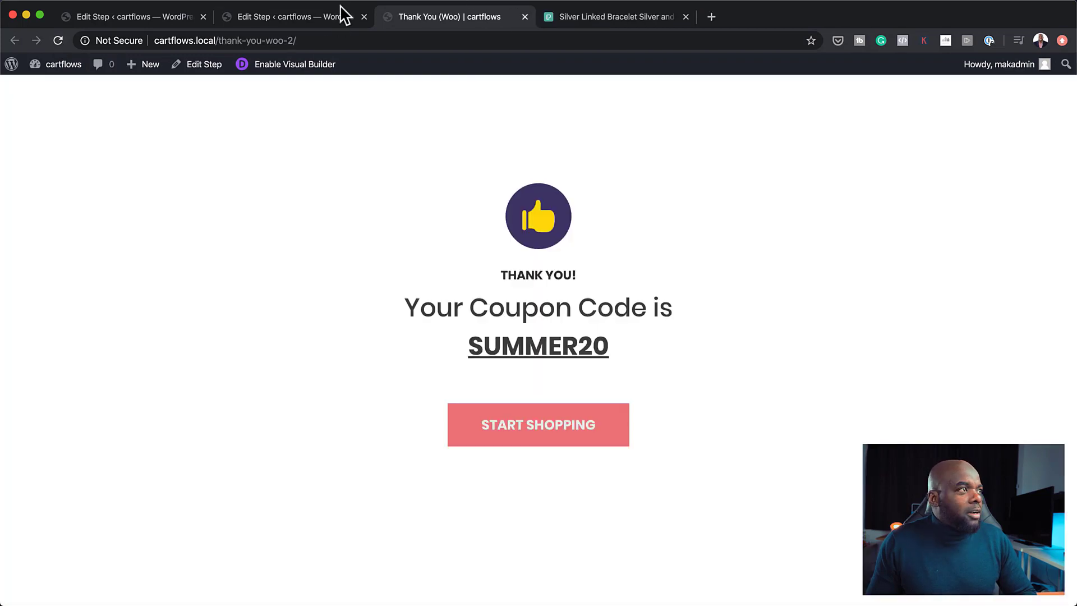
# Open the Optin (Woo) 2 permalink from Edit Step in a new tab and view it.
pyautogui.click(312, 18)
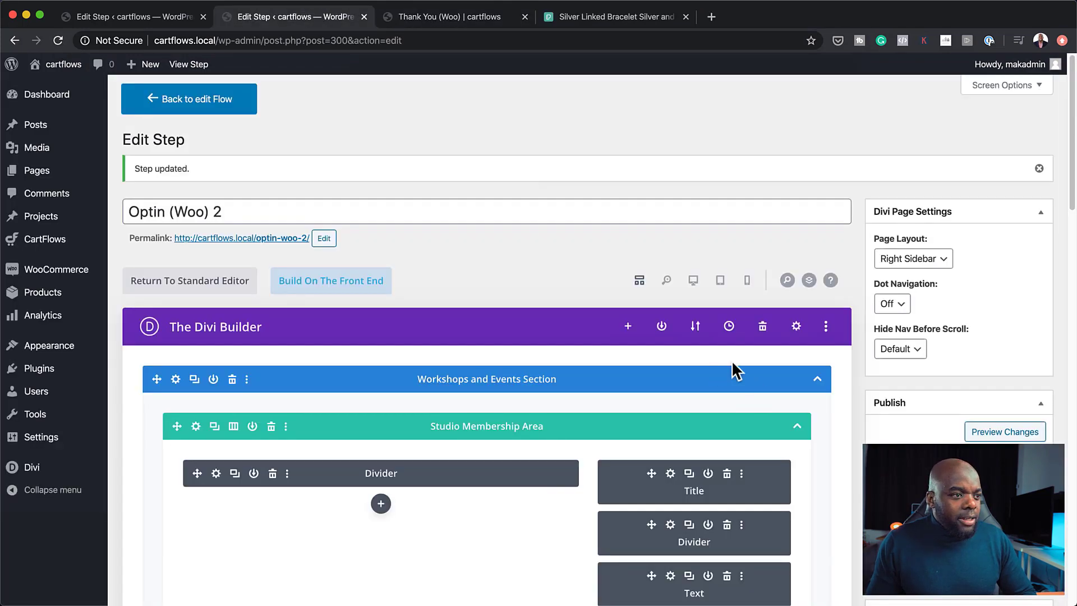
pyautogui.keyDown('super'); pyautogui.click(287, 241); pyautogui.keyUp('super')
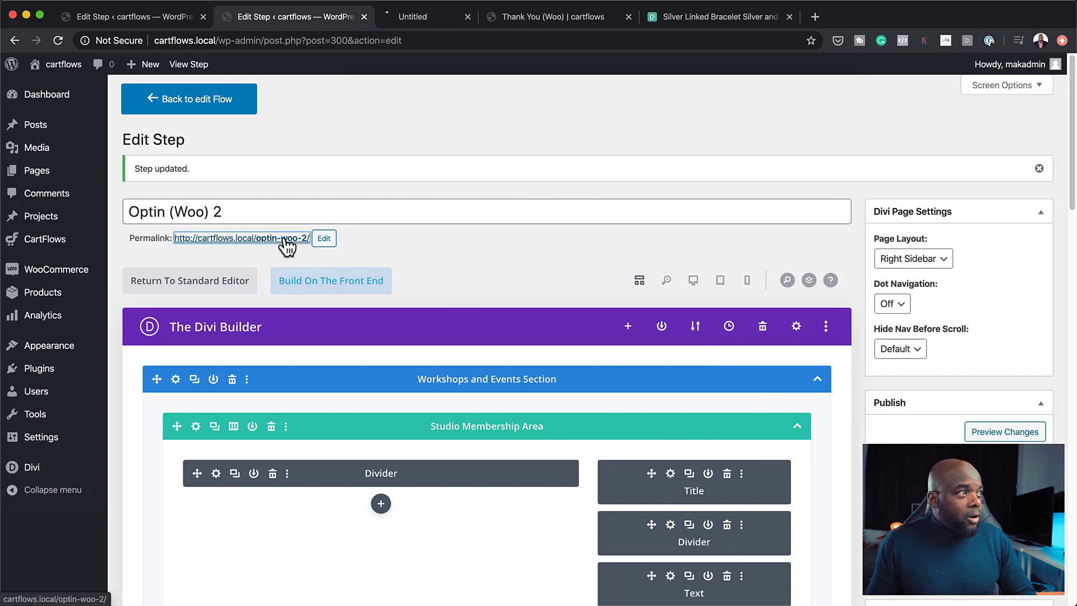
pyautogui.click(456, 22)
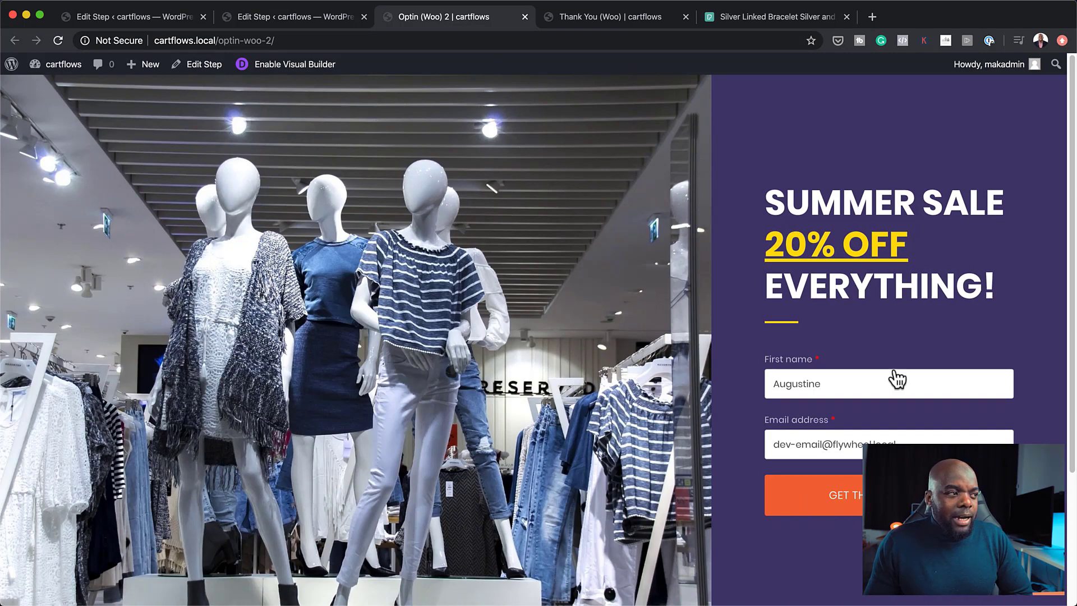
pyautogui.scroll(-3, 580, 350)
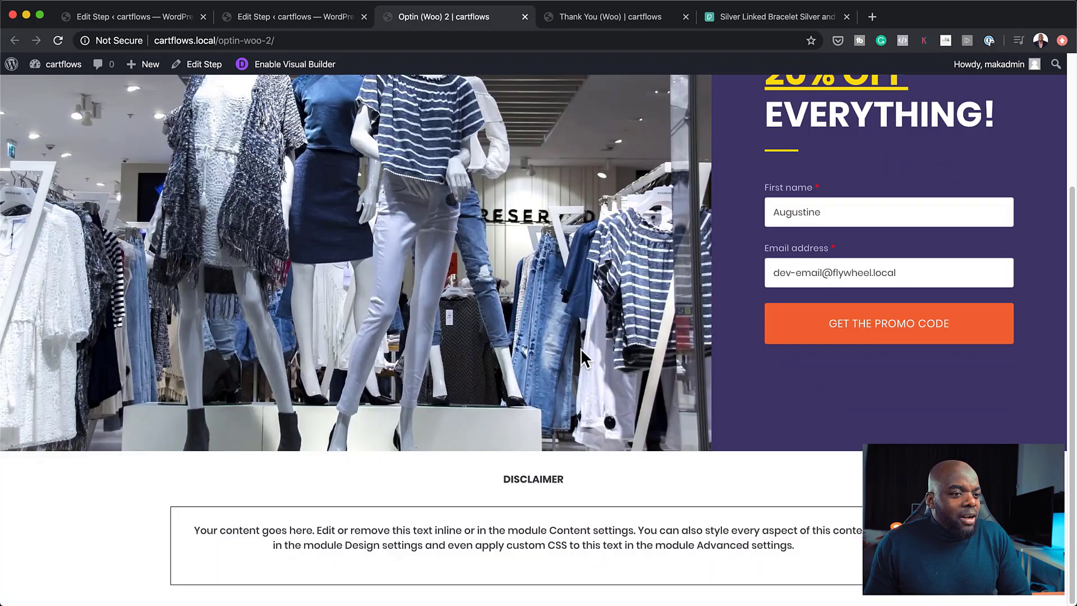
pyautogui.scroll(3, 580, 348)
# Launch the Divi Visual Builder on the opt-in page and open the hero row's settings.
pyautogui.click(297, 64)
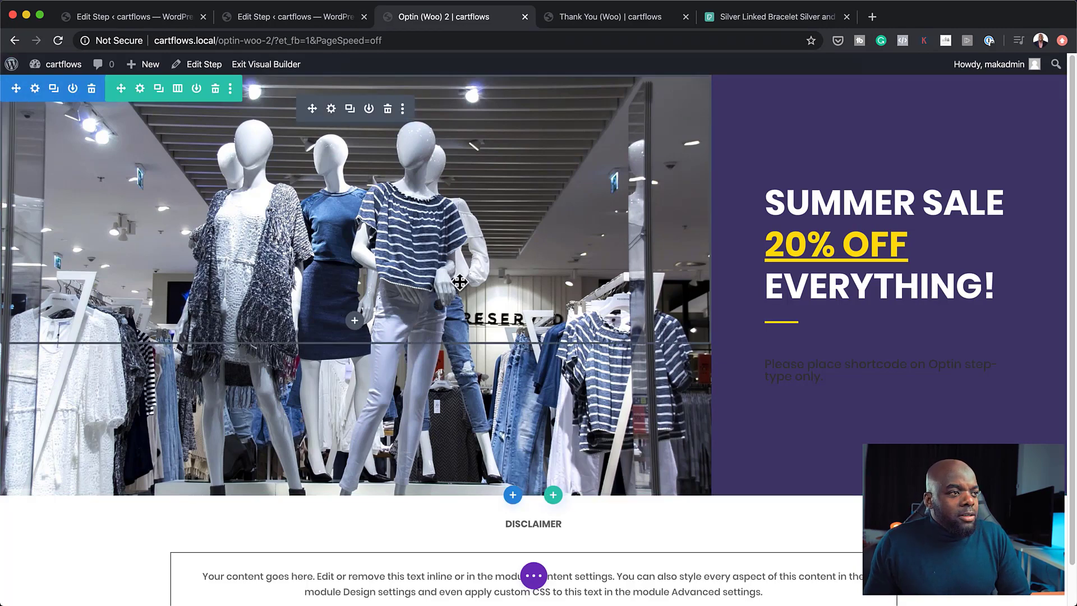
pyautogui.click(140, 91)
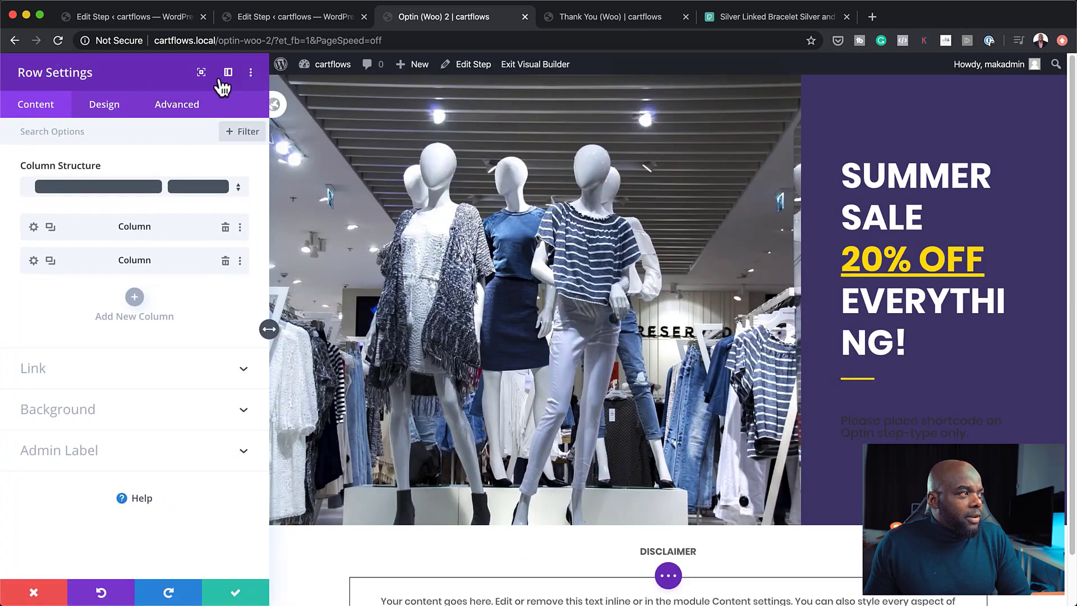
pyautogui.click(243, 131)
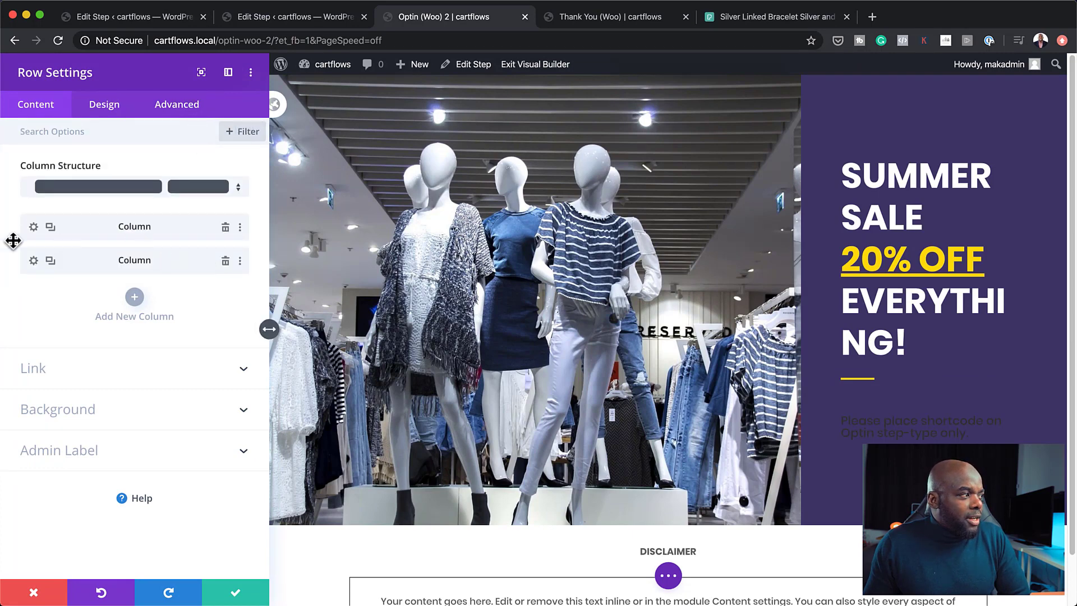
# Replace the image column's background with the watch photo from the media library and save.
pyautogui.click(33, 228)
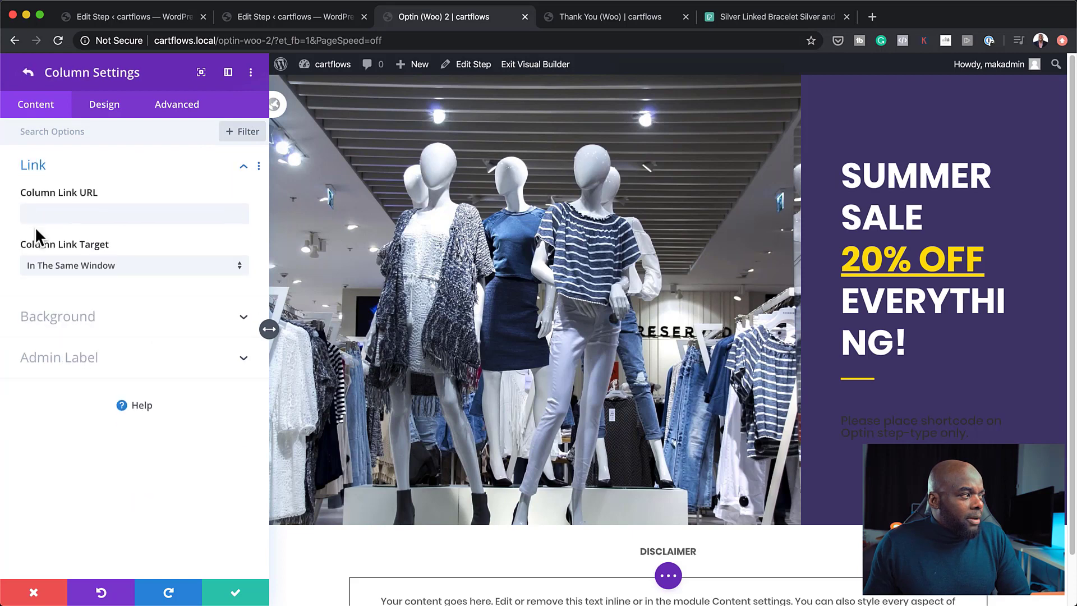
pyautogui.click(85, 318)
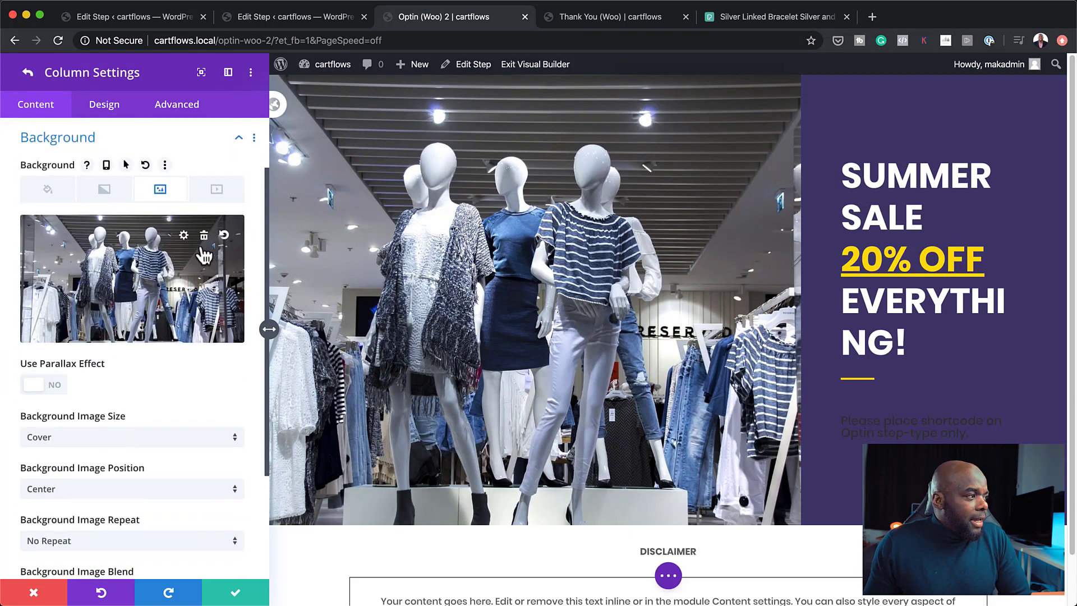
pyautogui.click(191, 287)
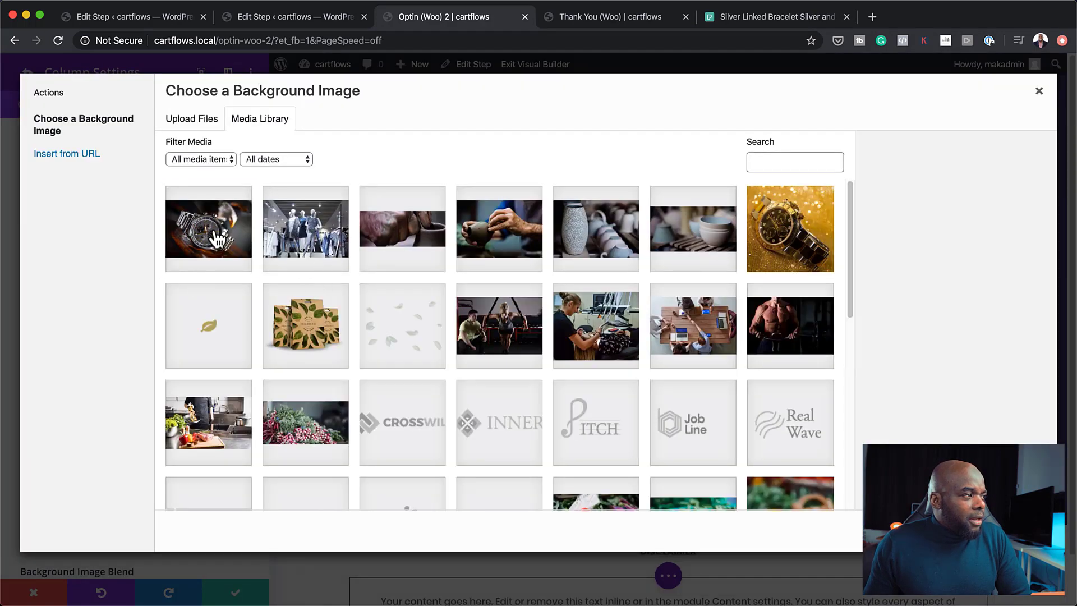
pyautogui.click(212, 236)
pyautogui.click(1004, 531)
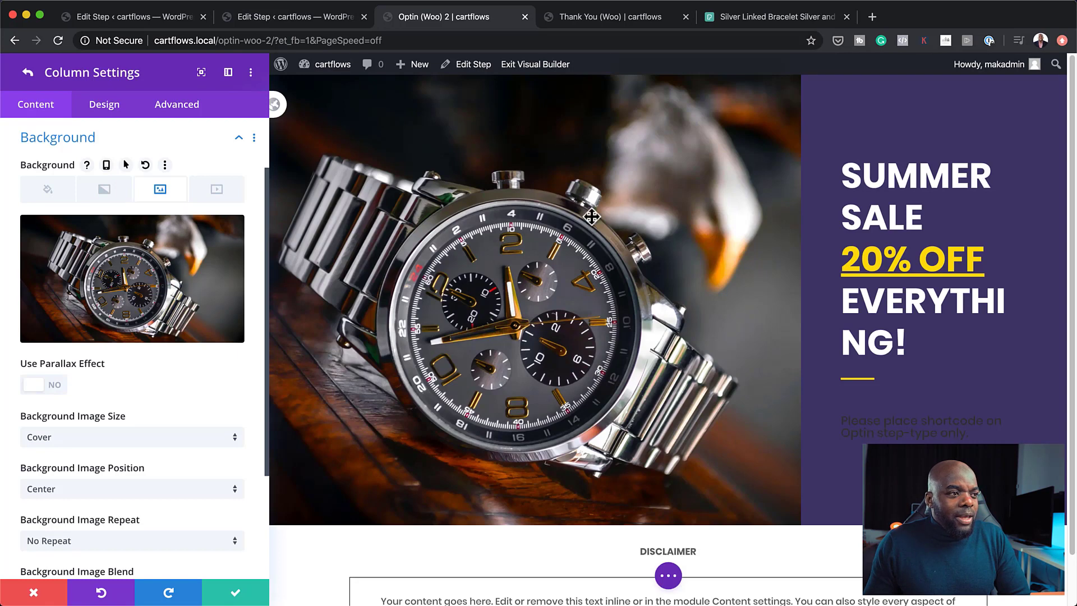
pyautogui.click(239, 593)
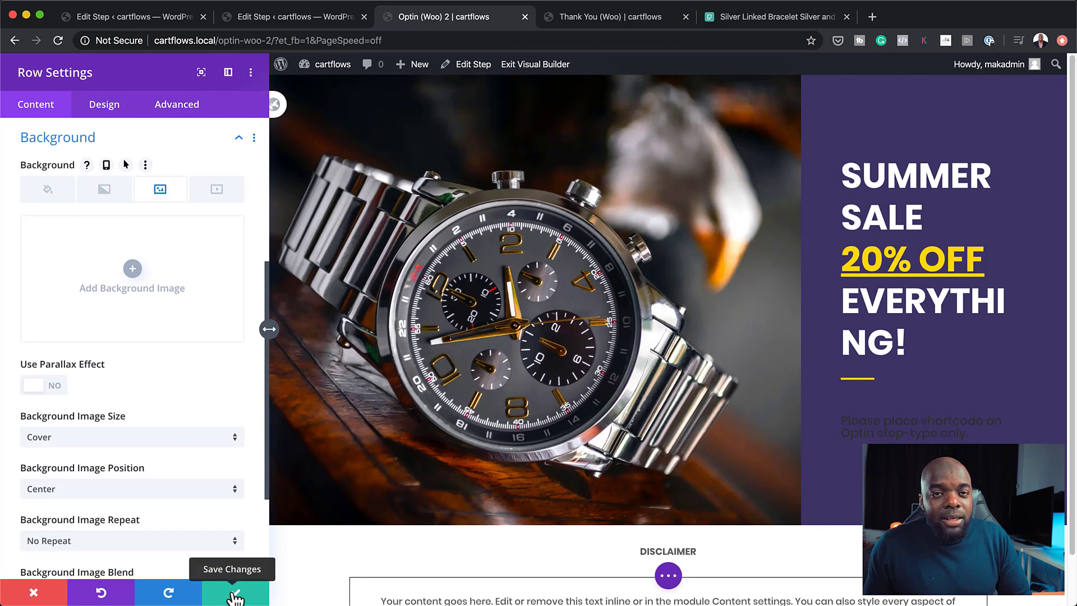
pyautogui.click(234, 595)
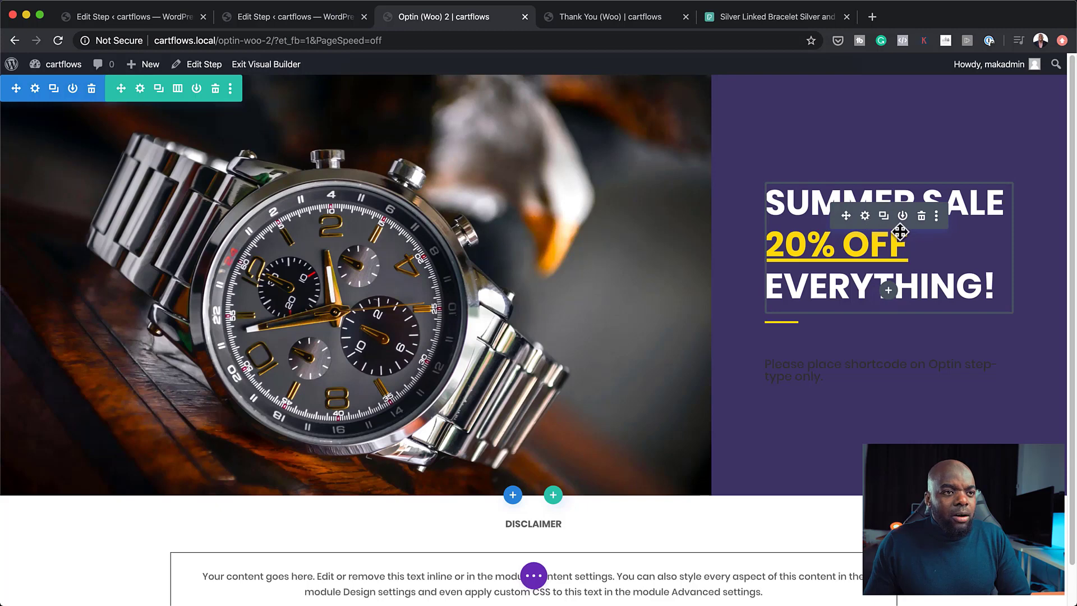
pyautogui.click(865, 219)
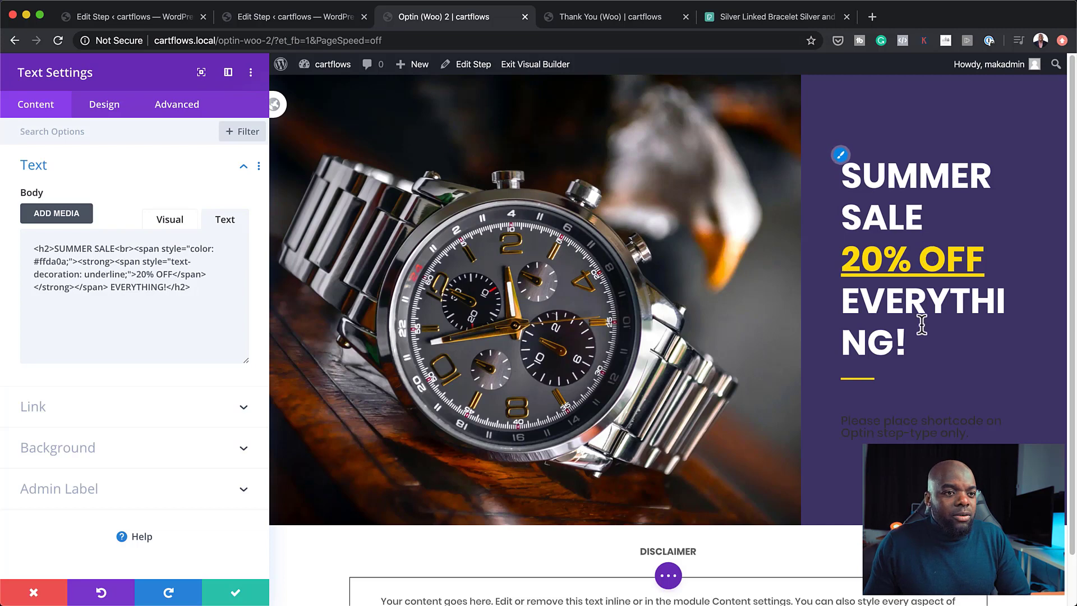
pyautogui.click(235, 593)
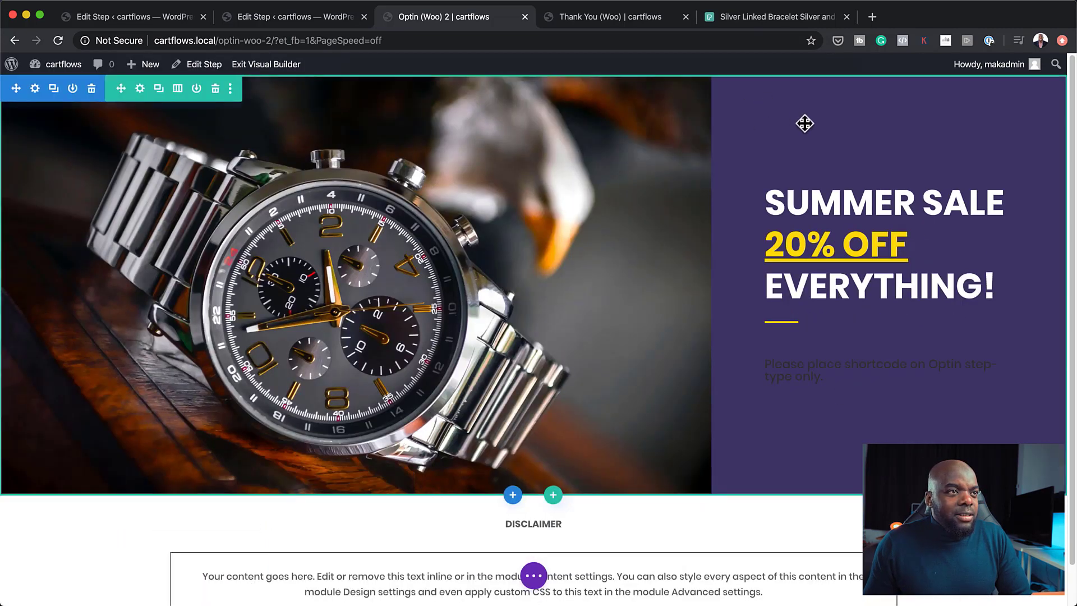
# Change the hero's right column background to black (#0a0000) and save the row settings.
pyautogui.click(140, 89)
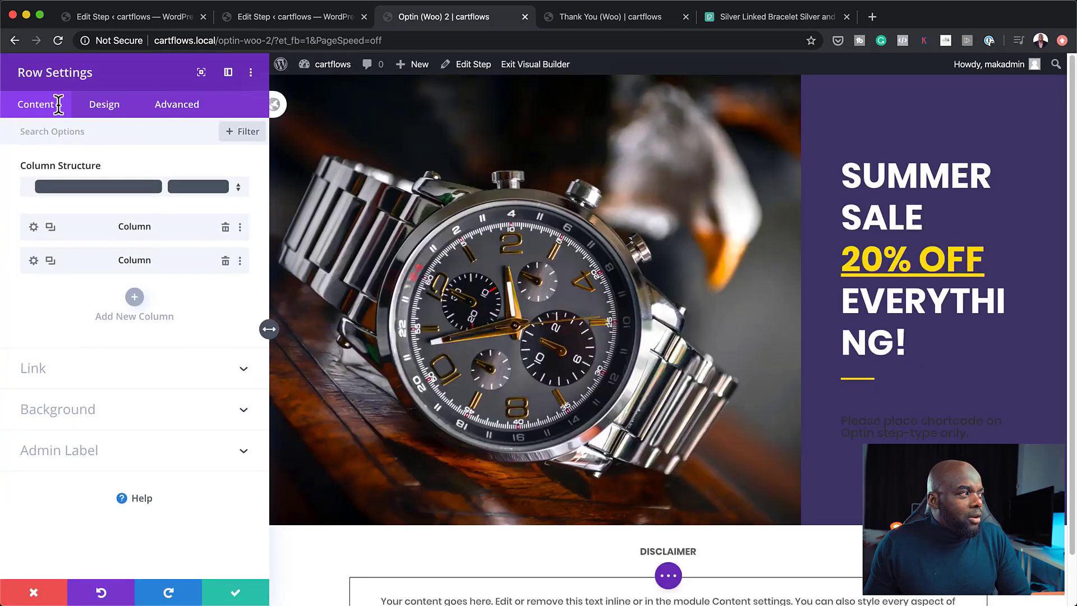
pyautogui.click(34, 261)
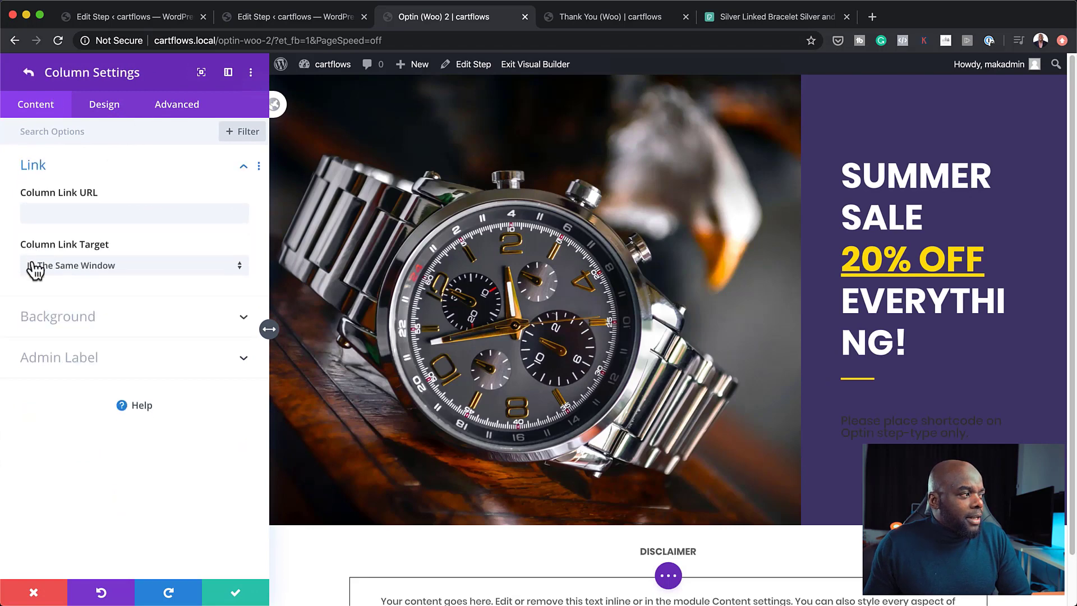
pyautogui.click(72, 318)
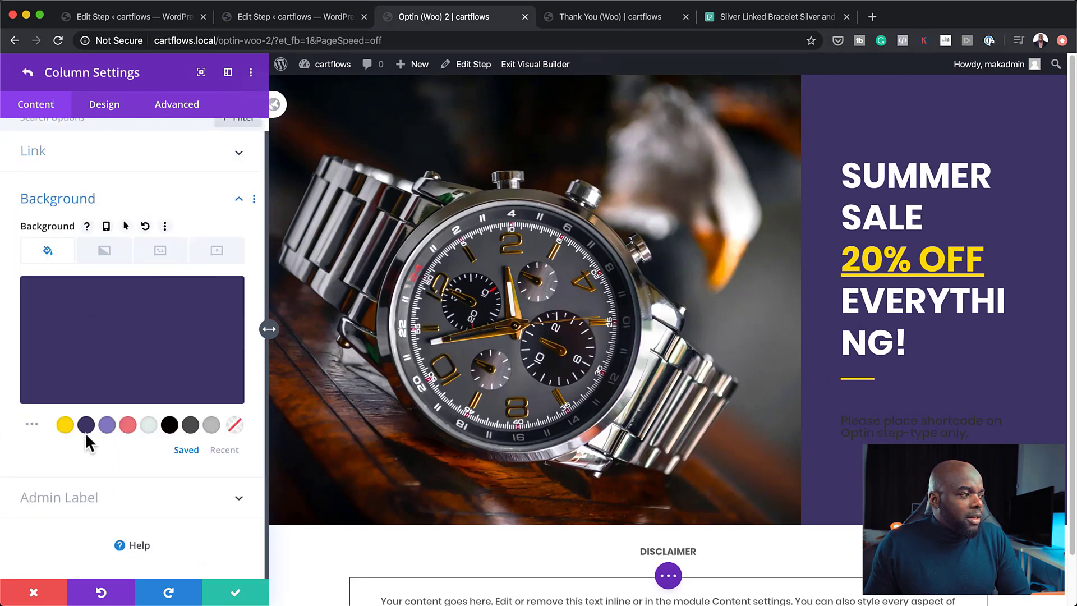
pyautogui.click(149, 425)
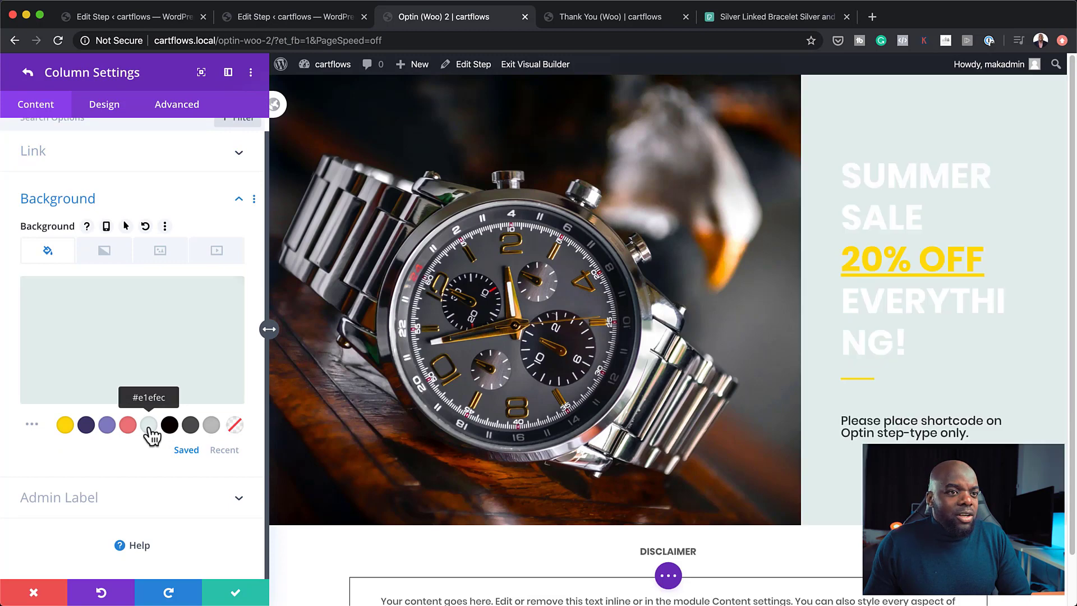
pyautogui.click(212, 426)
pyautogui.click(191, 425)
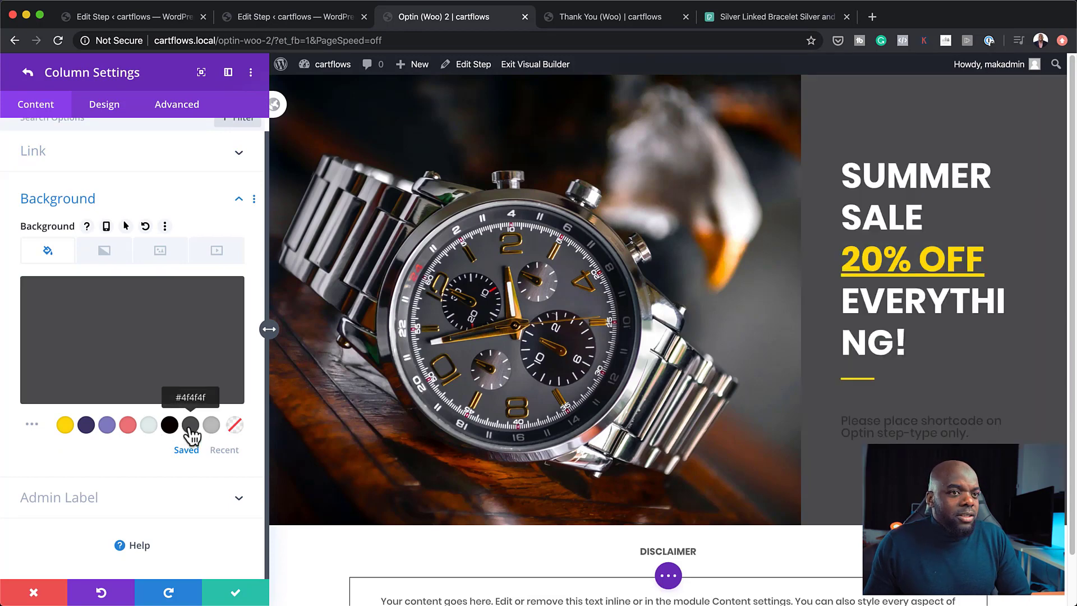
pyautogui.click(171, 427)
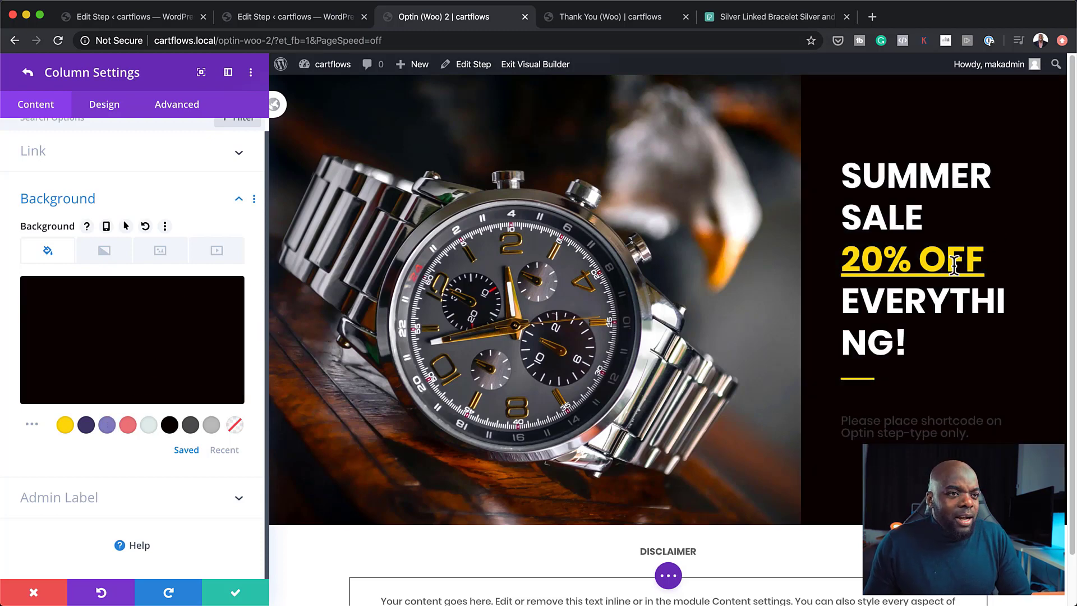
pyautogui.click(236, 599)
pyautogui.click(238, 597)
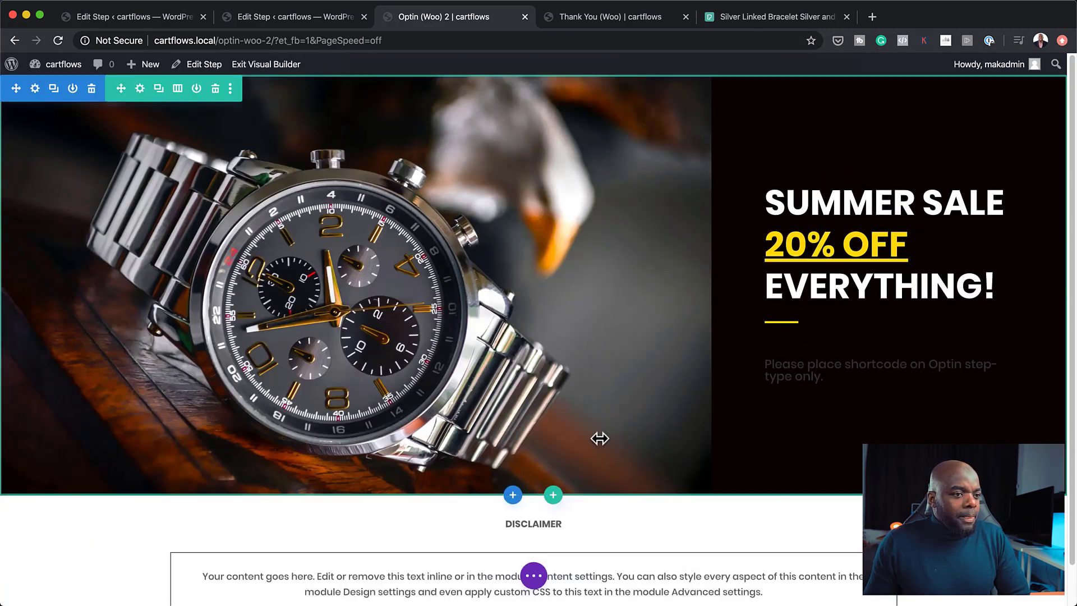
# Exit the Visual Builder with Save & Exit.
pyautogui.click(533, 575)
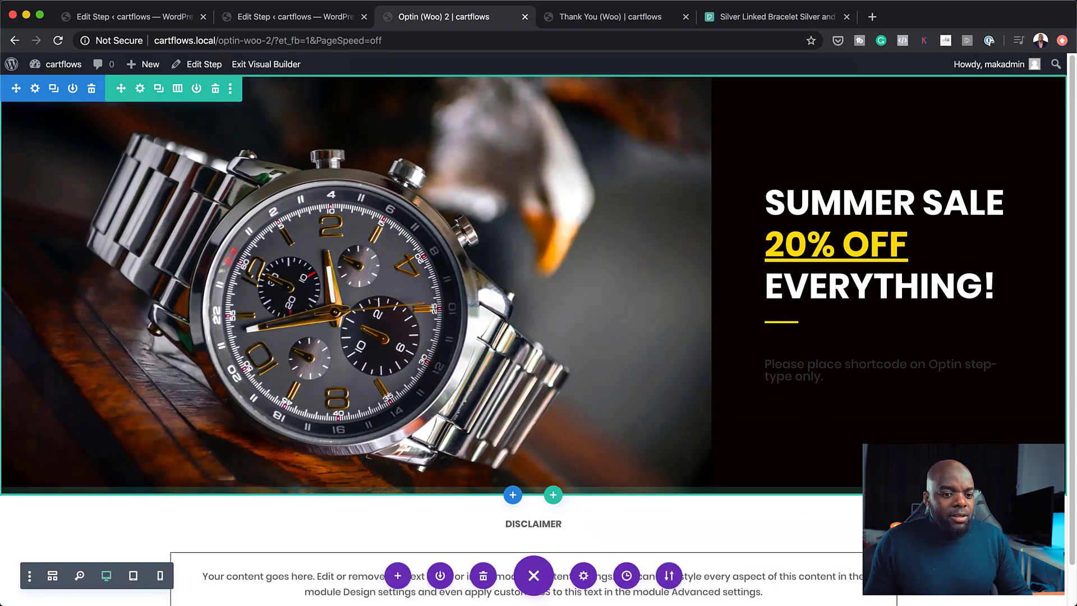
pyautogui.click(289, 65)
pyautogui.click(617, 407)
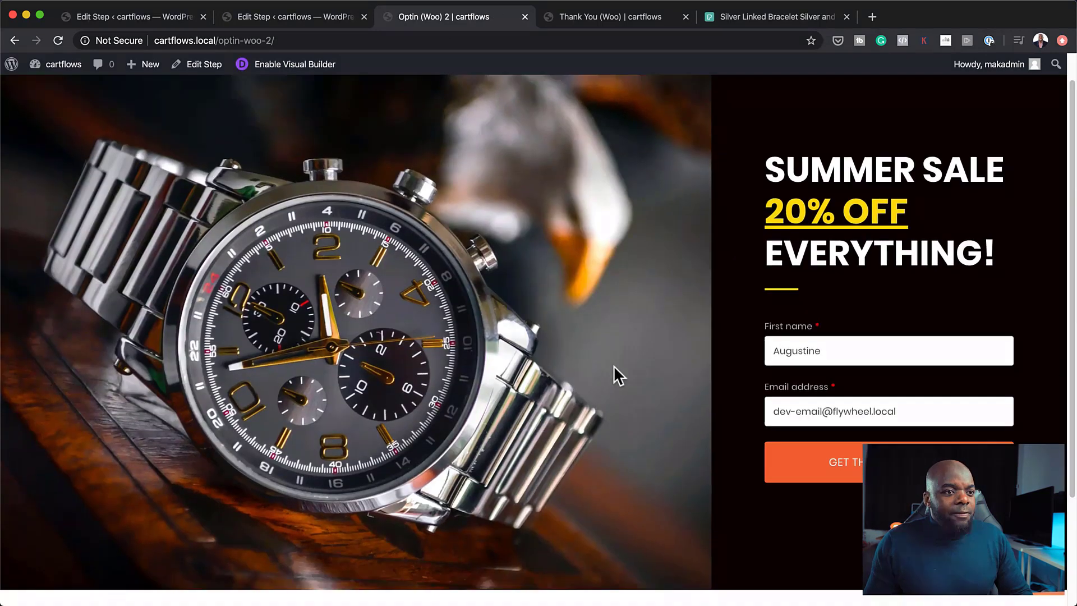
# Review the live opt-in page, then return to the Edit Step tab.
pyautogui.scroll(-3, 615, 367)
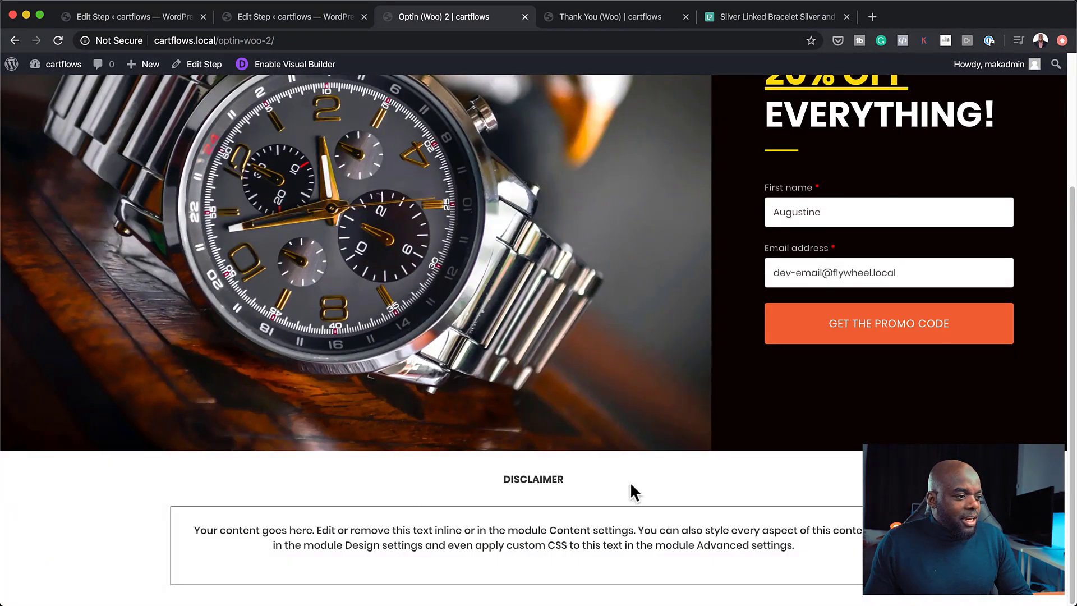
pyautogui.scroll(3, 617, 319)
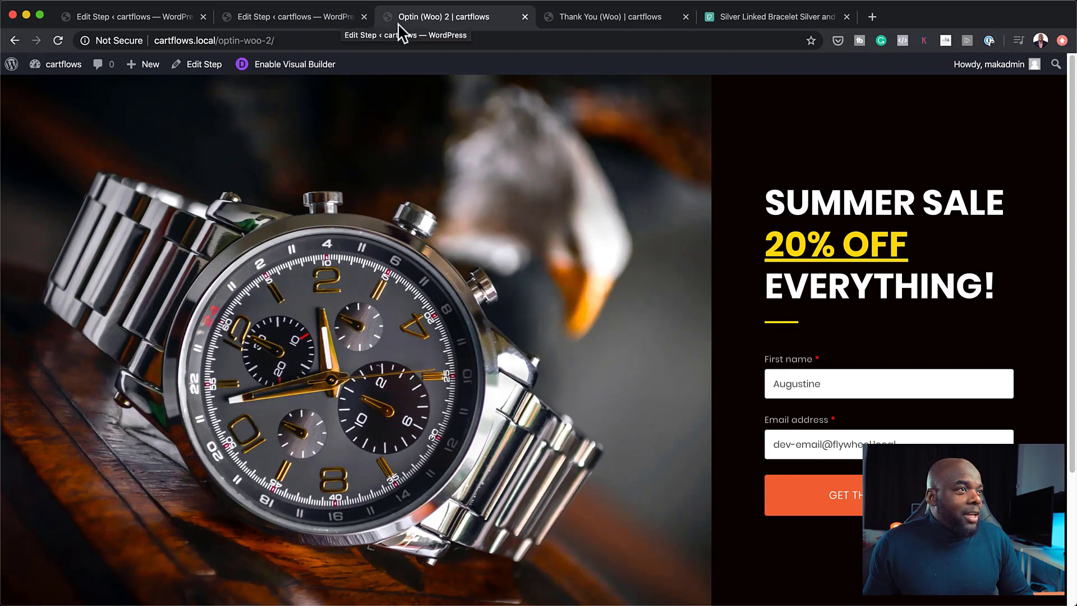
pyautogui.click(322, 24)
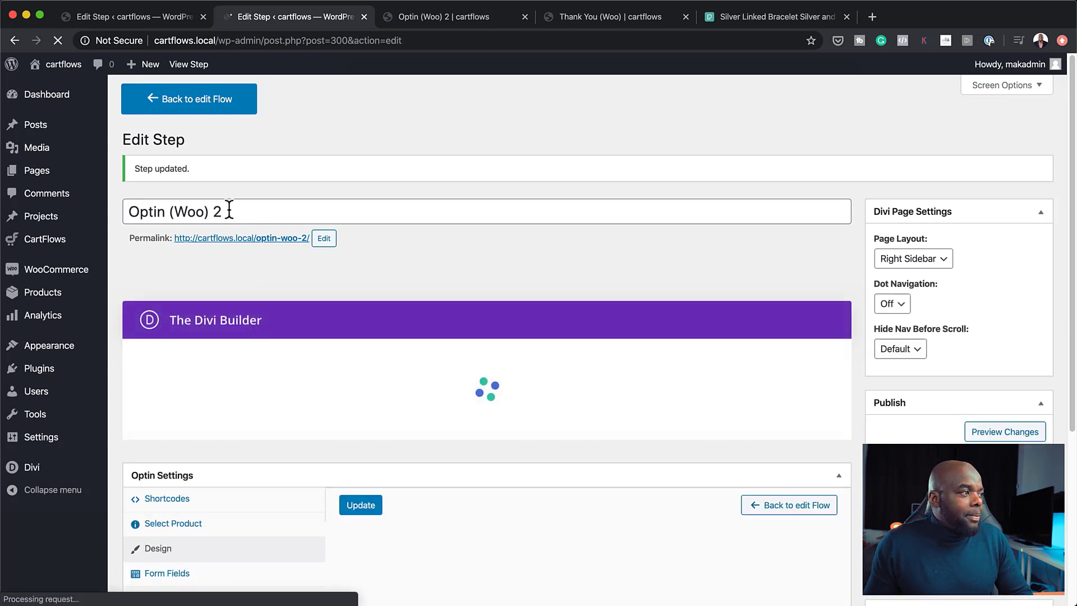
# Retitle the opt-in step 'Watch Promos' and set its permalink slug to watch-promos.
pyautogui.tripleClick(229, 211)
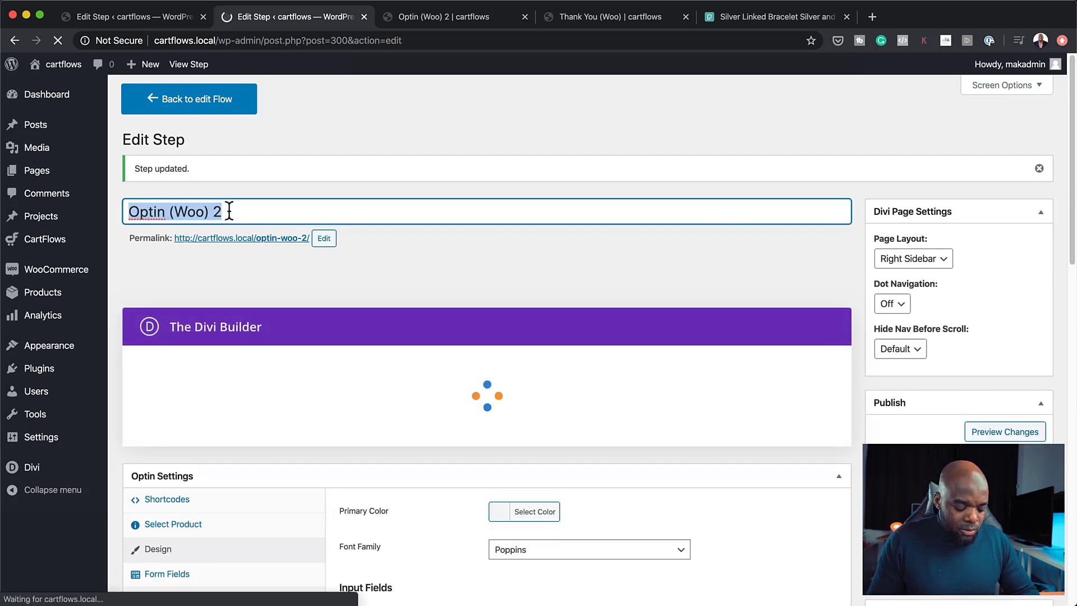
pyautogui.write('Watch Promos')
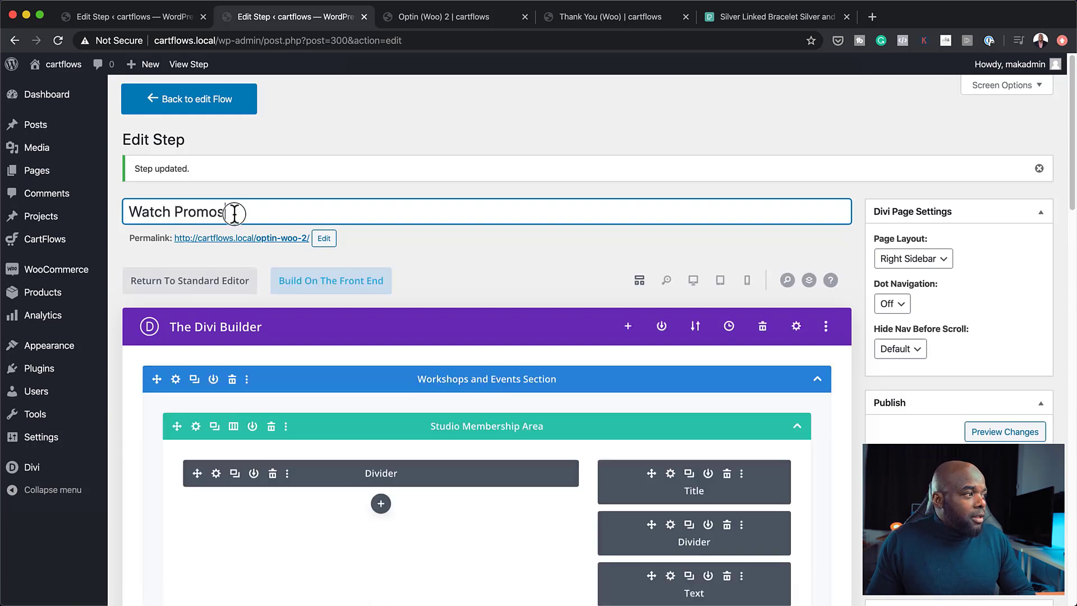
pyautogui.tripleClick(235, 213)
pyautogui.hotkey('ctrl', 'c')
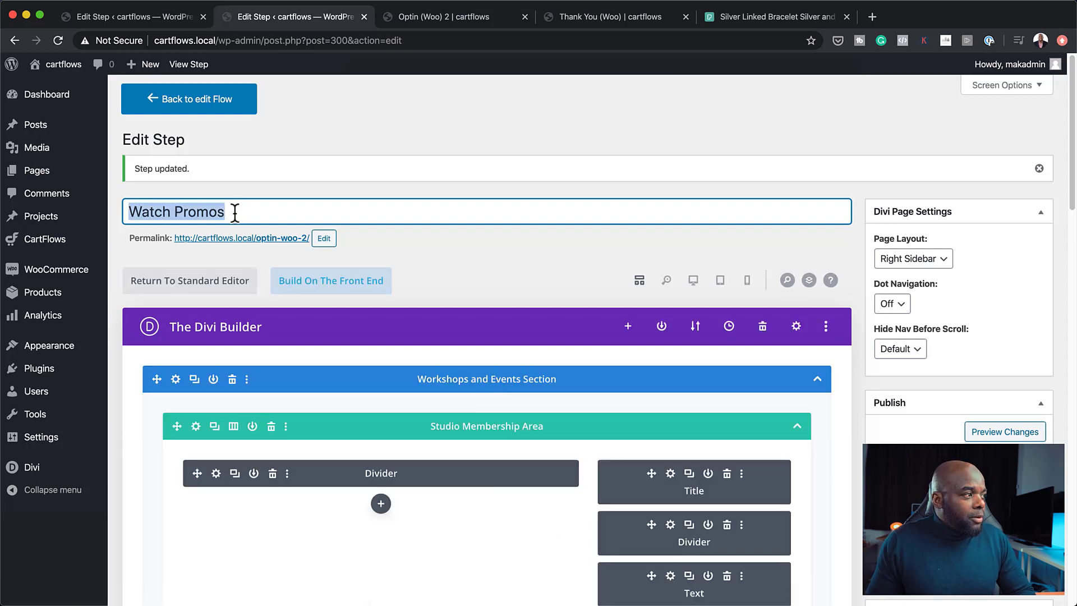
pyautogui.click(323, 239)
pyautogui.hotkey('ctrl', 'v')
pyautogui.click(412, 239)
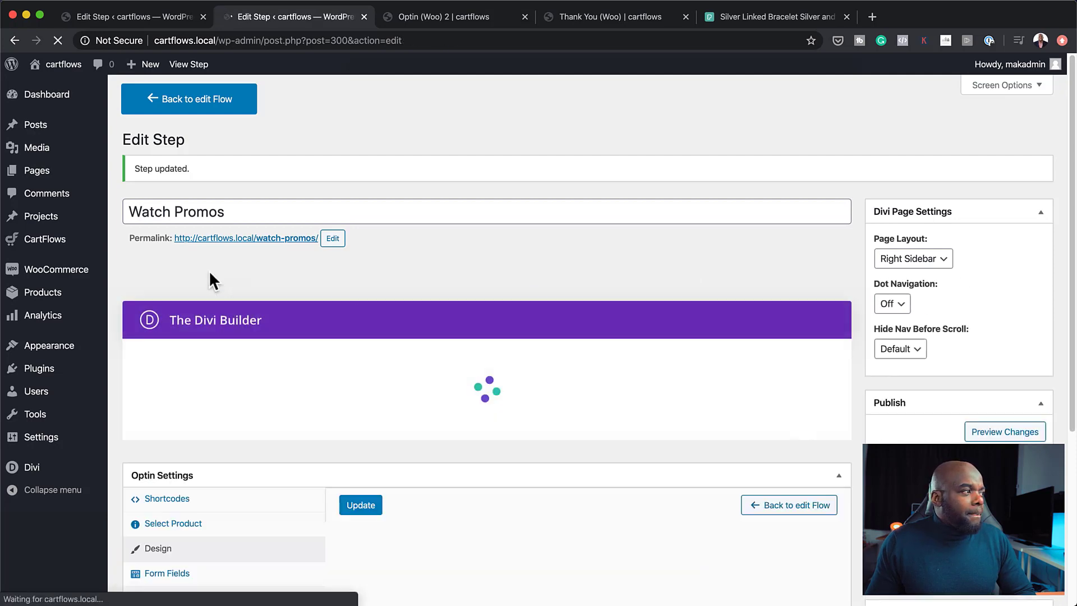
# Return to the flow and start the Thank You (Woo) step's Divi layout from scratch.
pyautogui.click(184, 106)
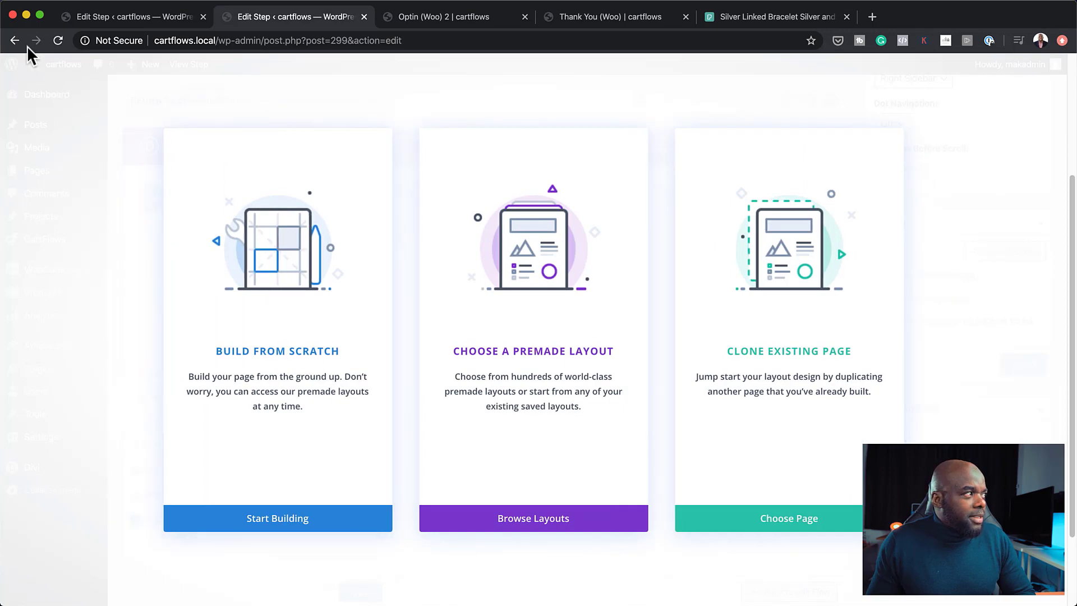
pyautogui.click(15, 40)
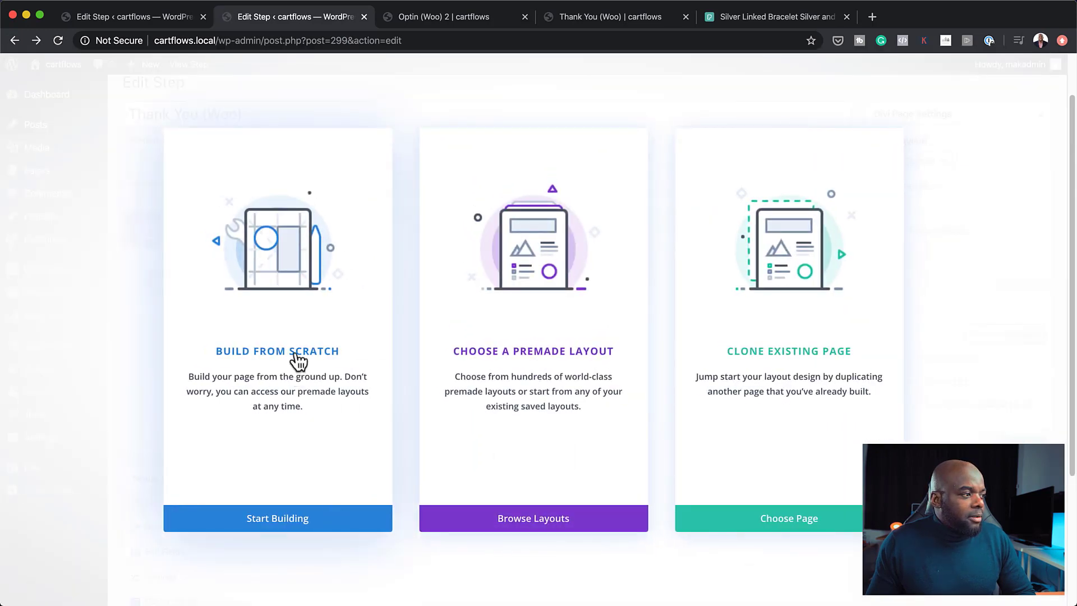
pyautogui.click(297, 365)
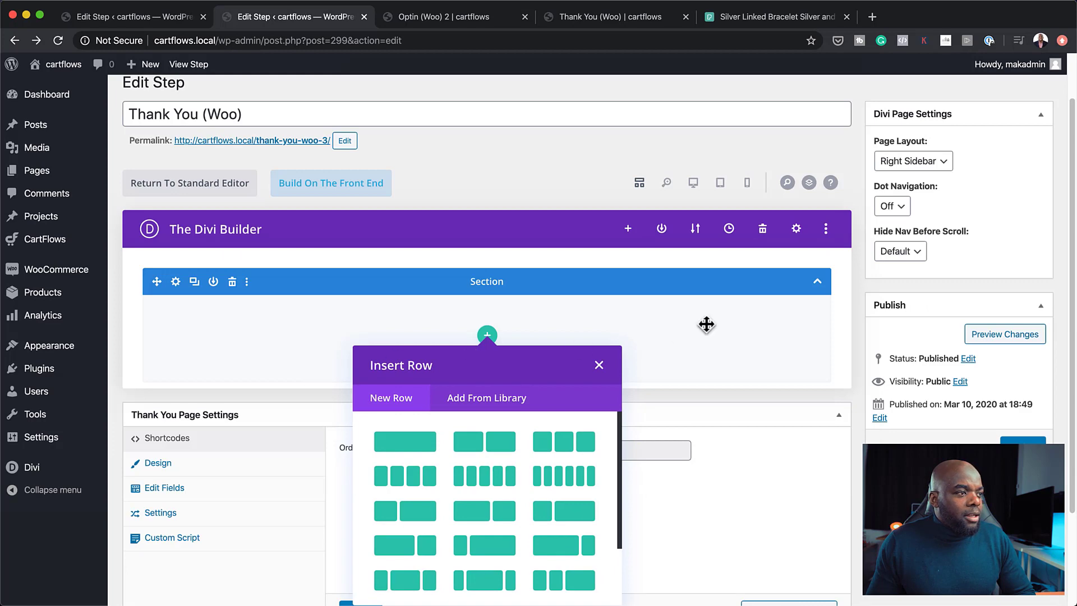
# Import the Cartflows Summer Thank you.json layout into the Thank You (Woo) step's Divi Builder.
pyautogui.click(599, 363)
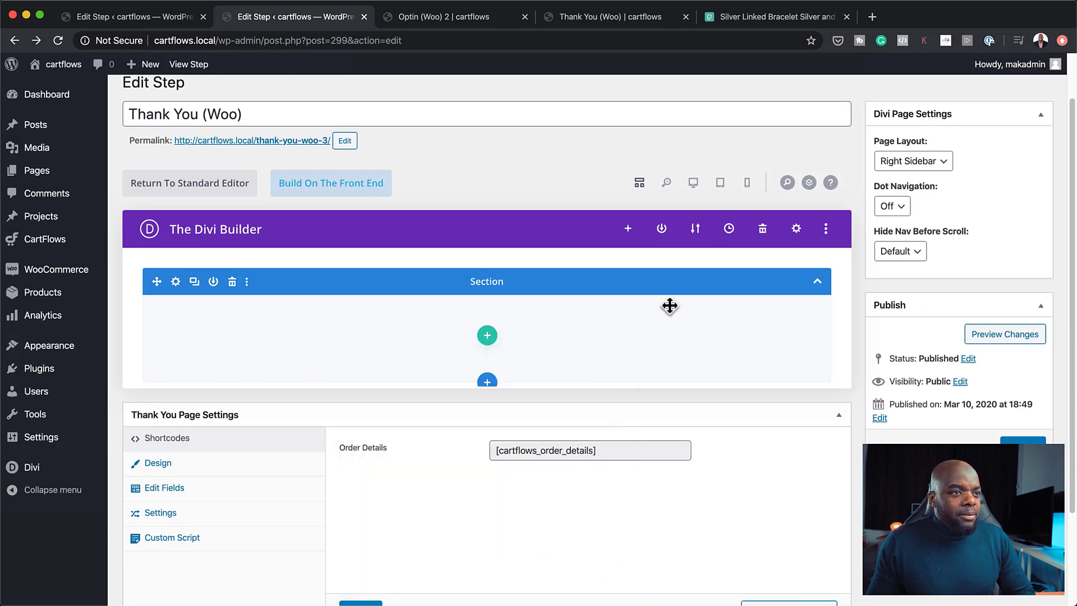
pyautogui.click(696, 228)
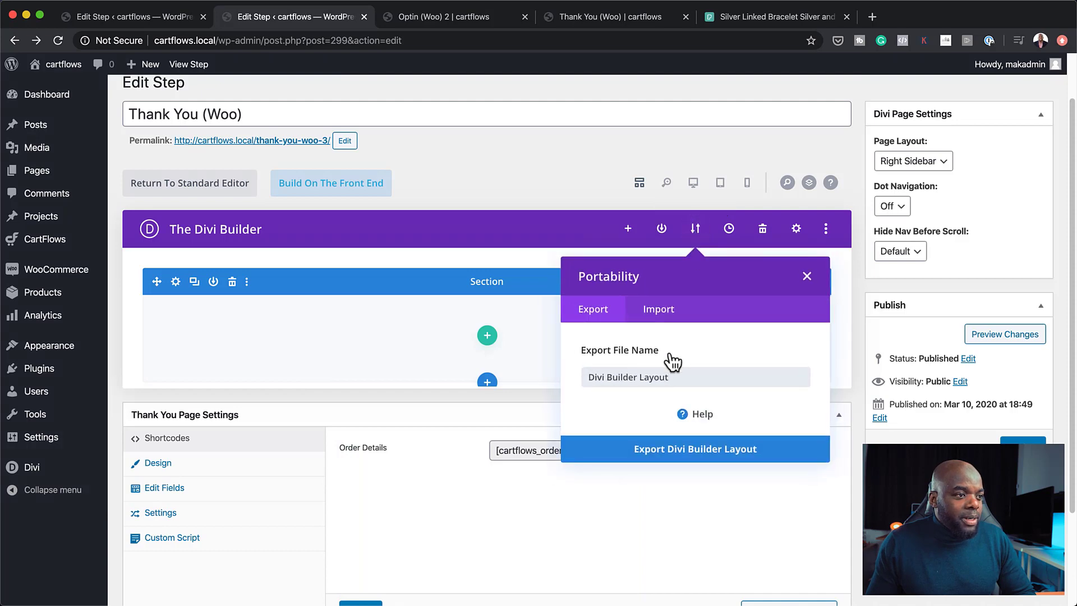
pyautogui.click(662, 308)
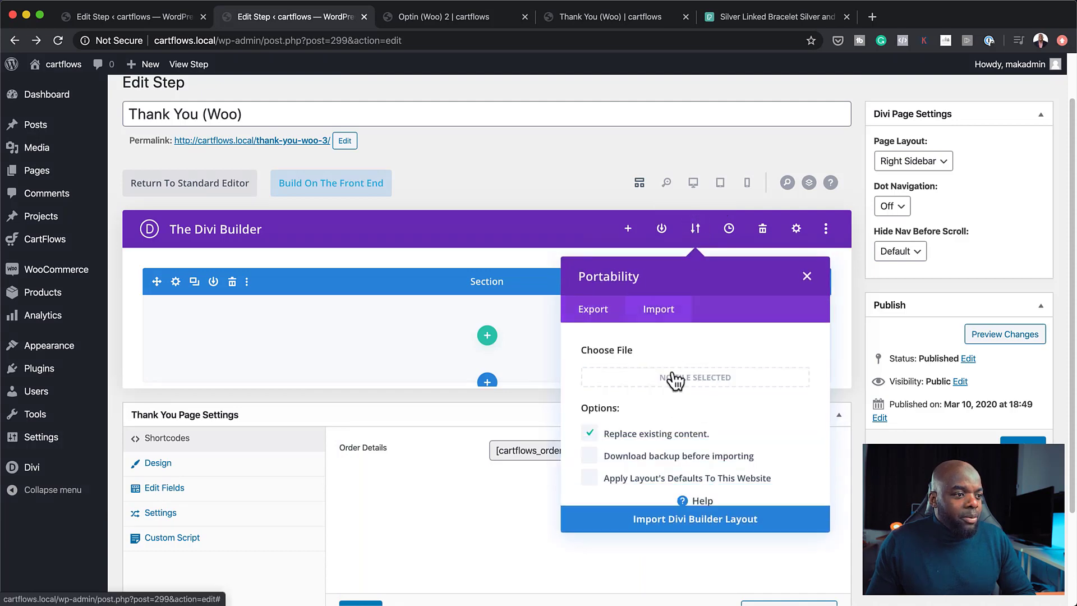
pyautogui.click(724, 386)
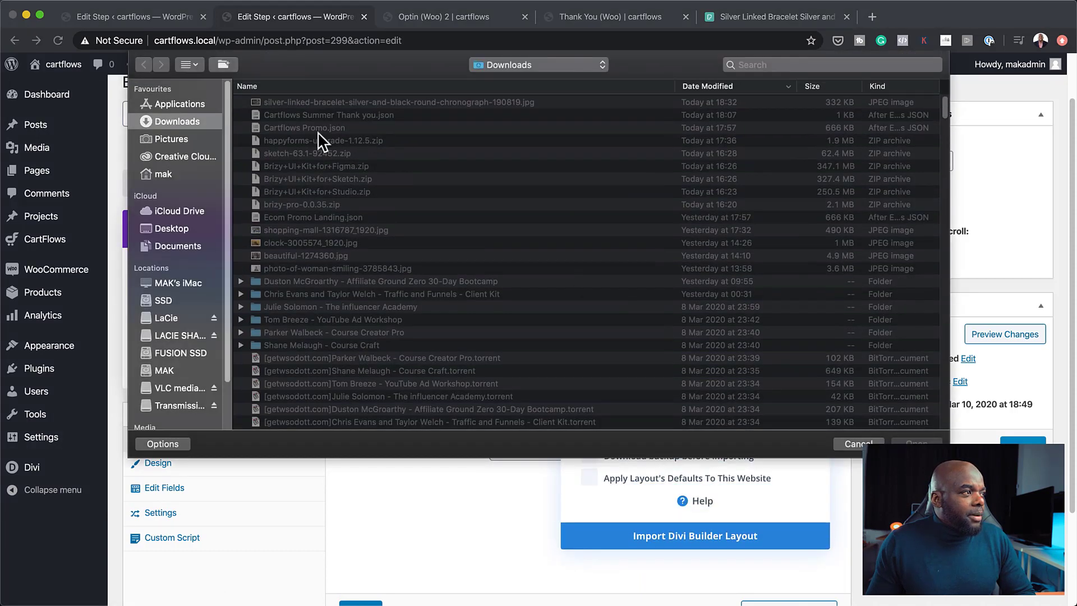
pyautogui.click(368, 116)
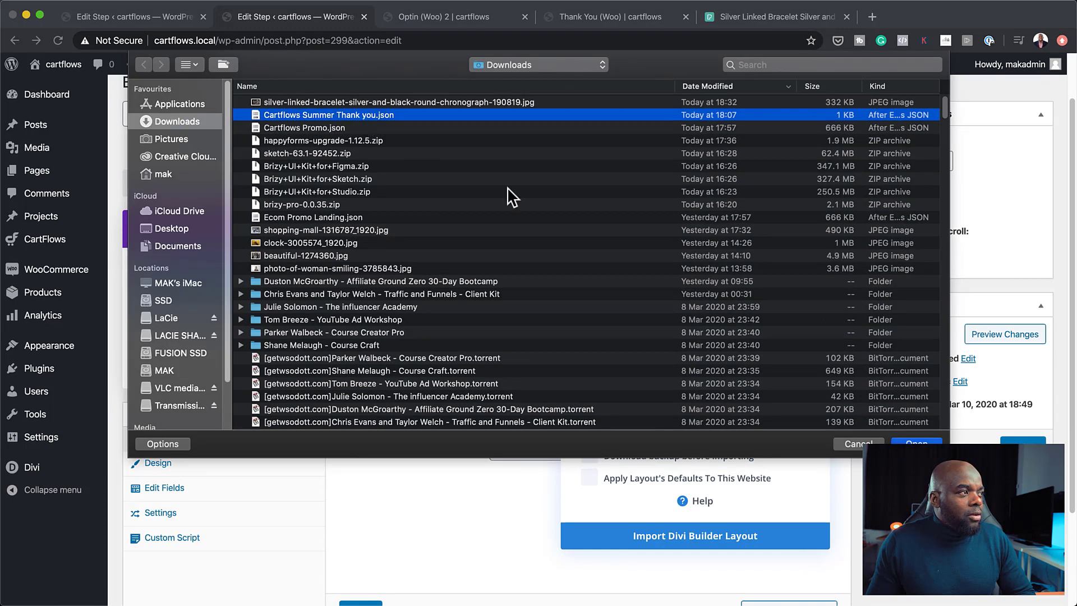
pyautogui.press('Return')
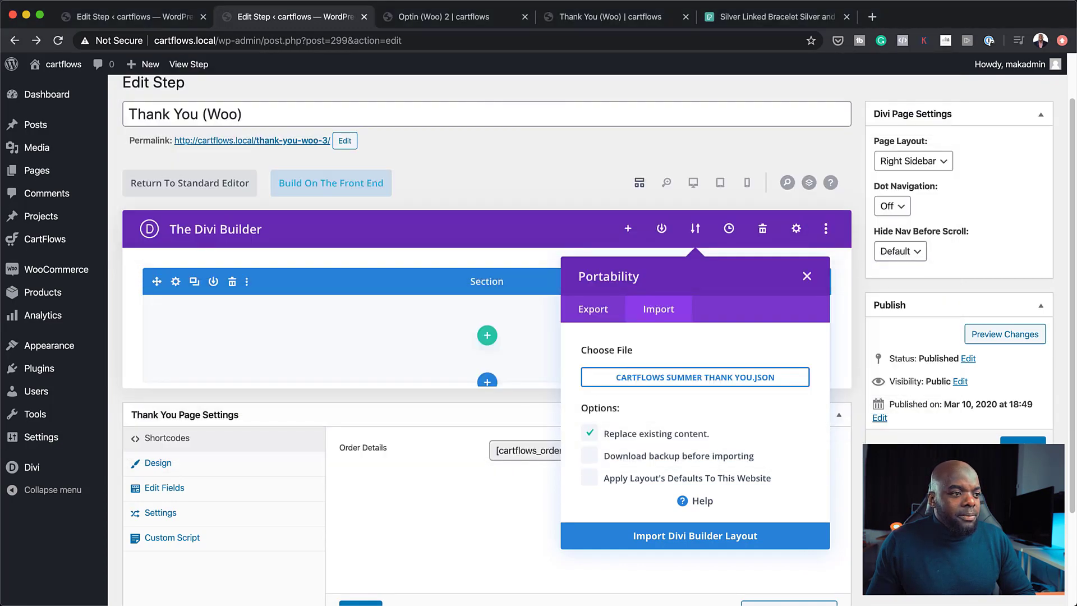
pyautogui.click(695, 537)
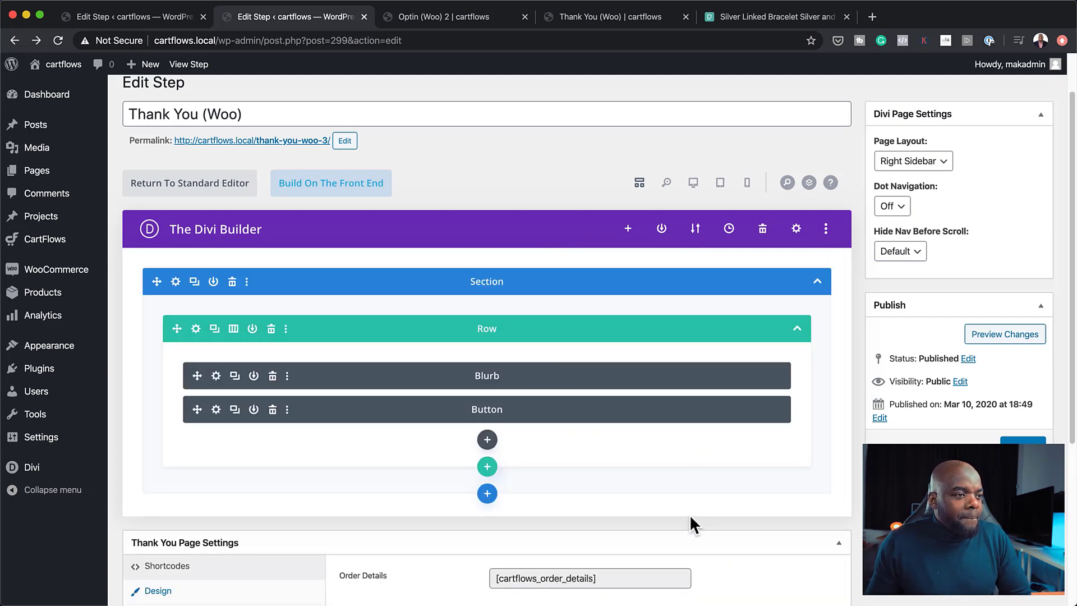
# Preview the imported SUMMER20 thank-you layout at desktop width and zoomed out, then save the step.
pyautogui.click(693, 182)
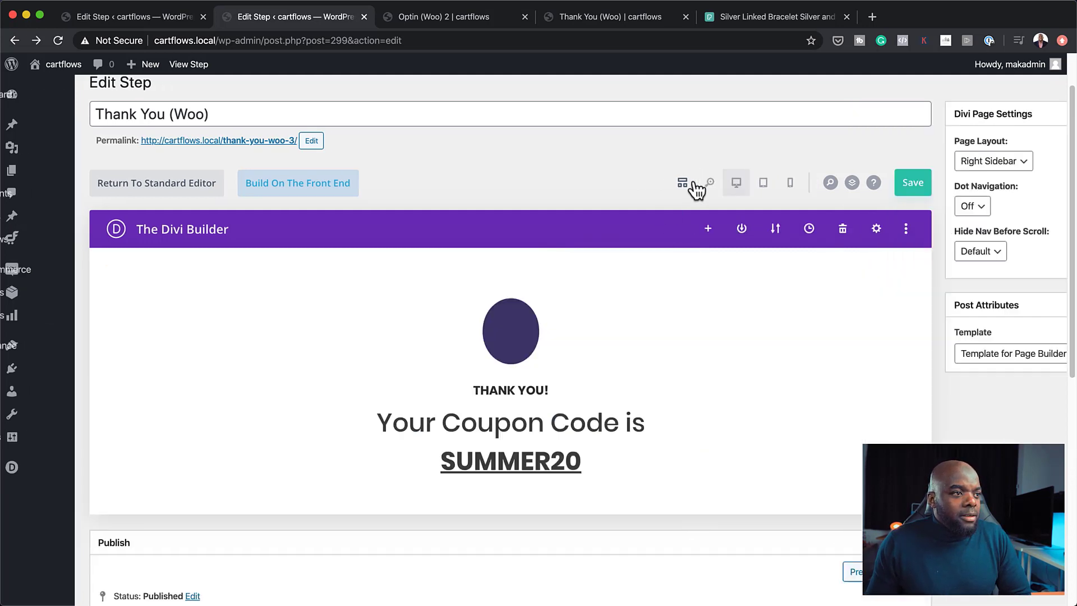
pyautogui.scroll(-2, 722, 446)
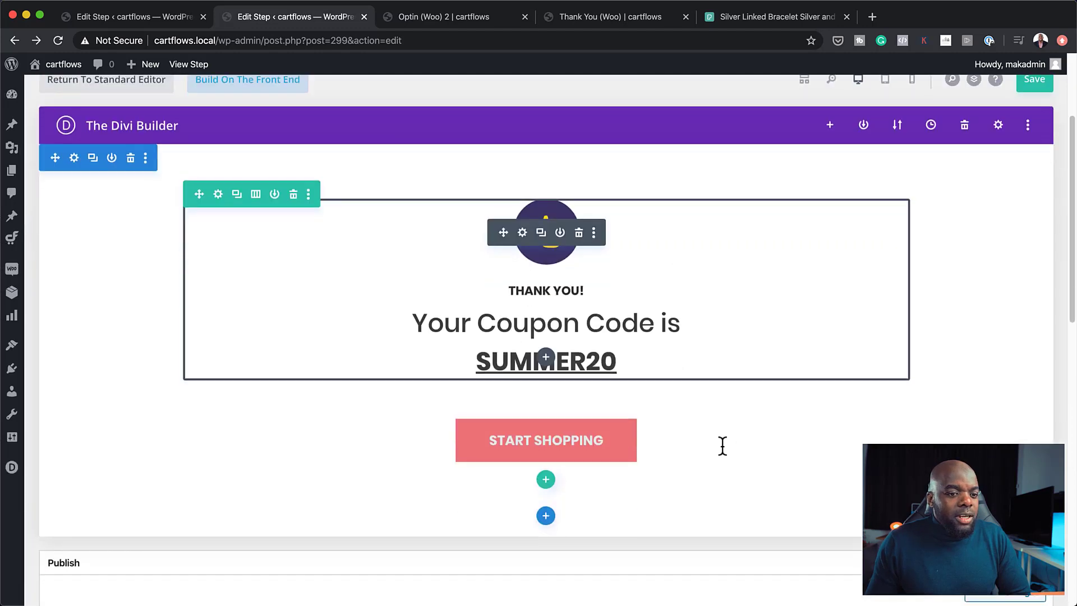
pyautogui.scroll(-5, 723, 446)
pyautogui.scroll(7, 722, 446)
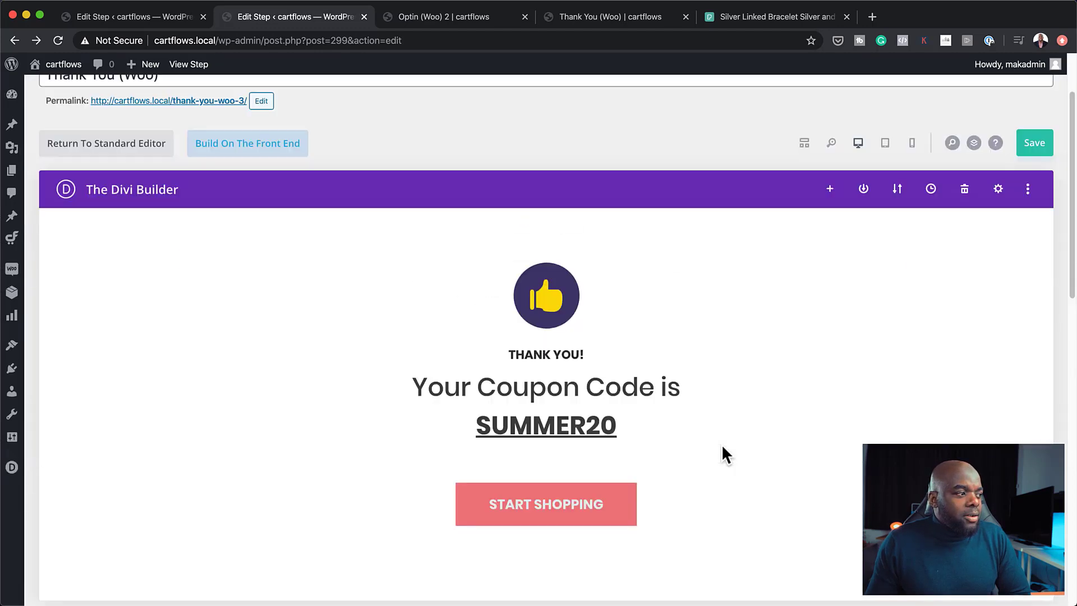
pyautogui.scroll(-3, 666, 441)
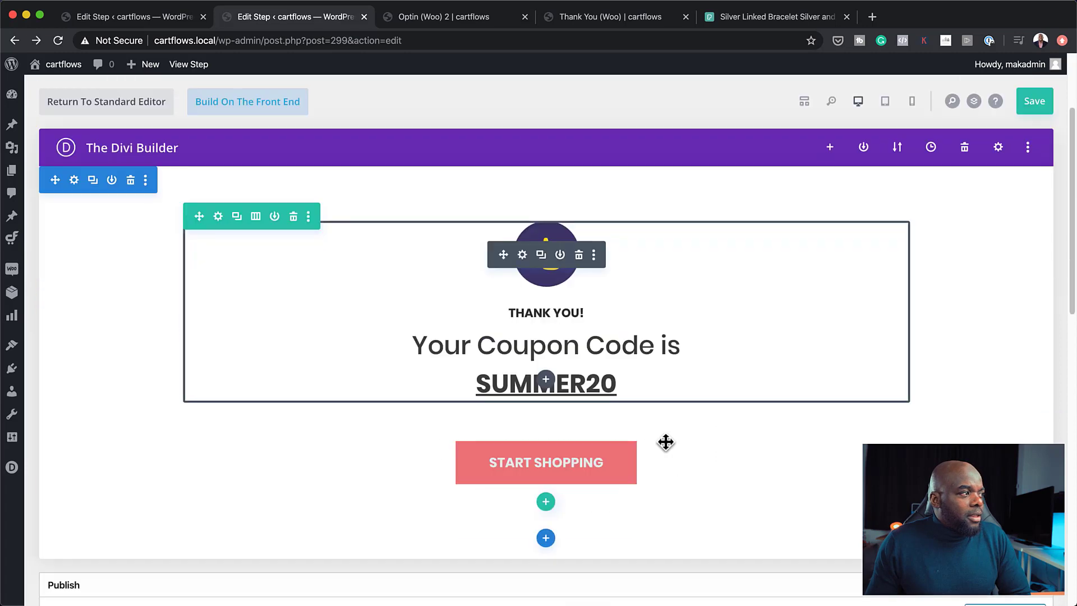
pyautogui.scroll(2, 669, 436)
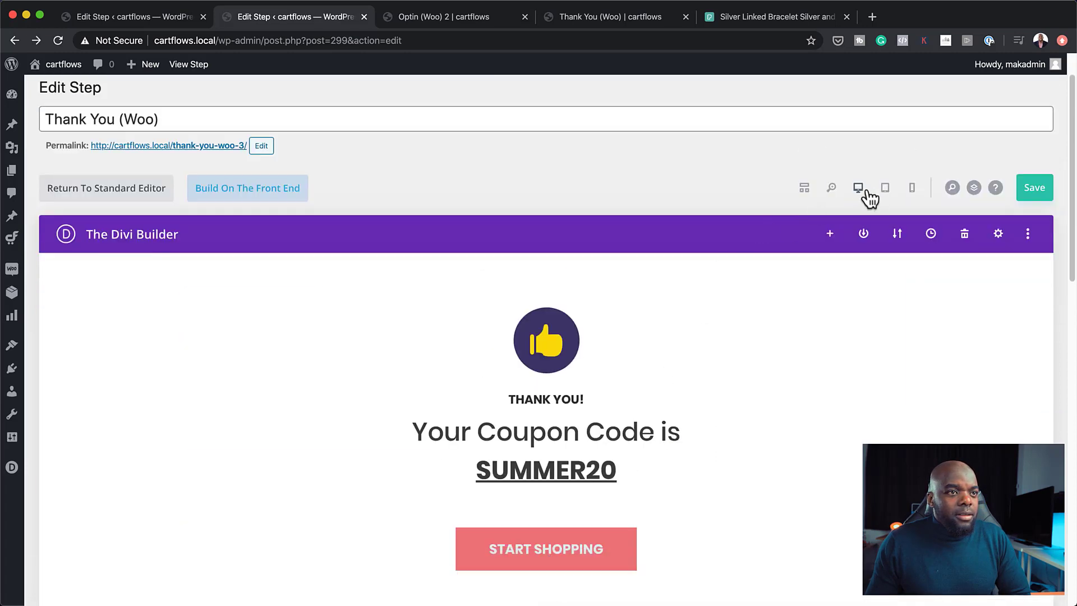
pyautogui.click(834, 188)
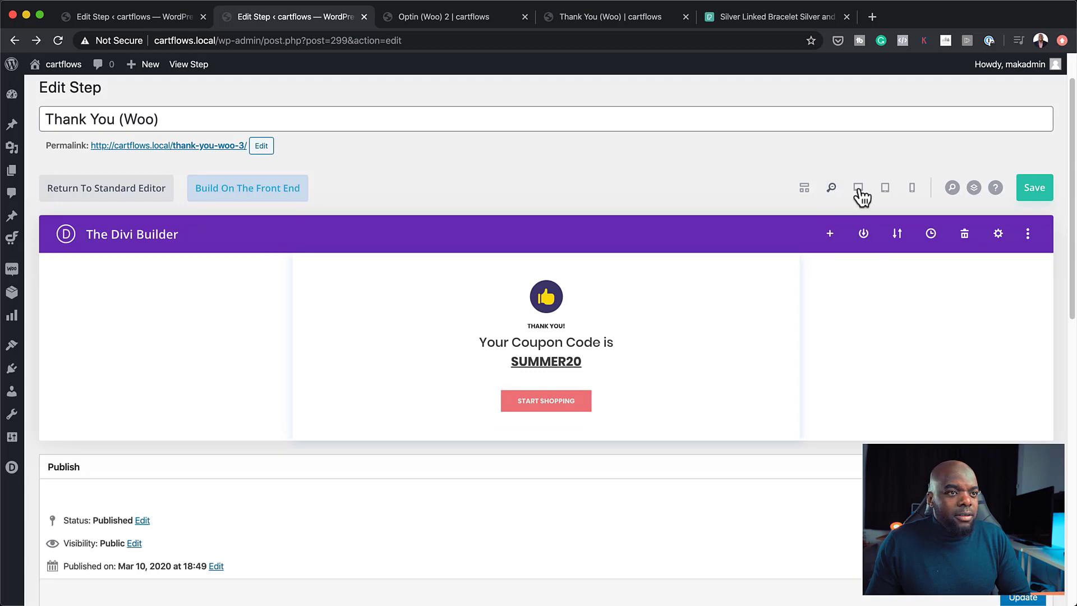
pyautogui.click(858, 190)
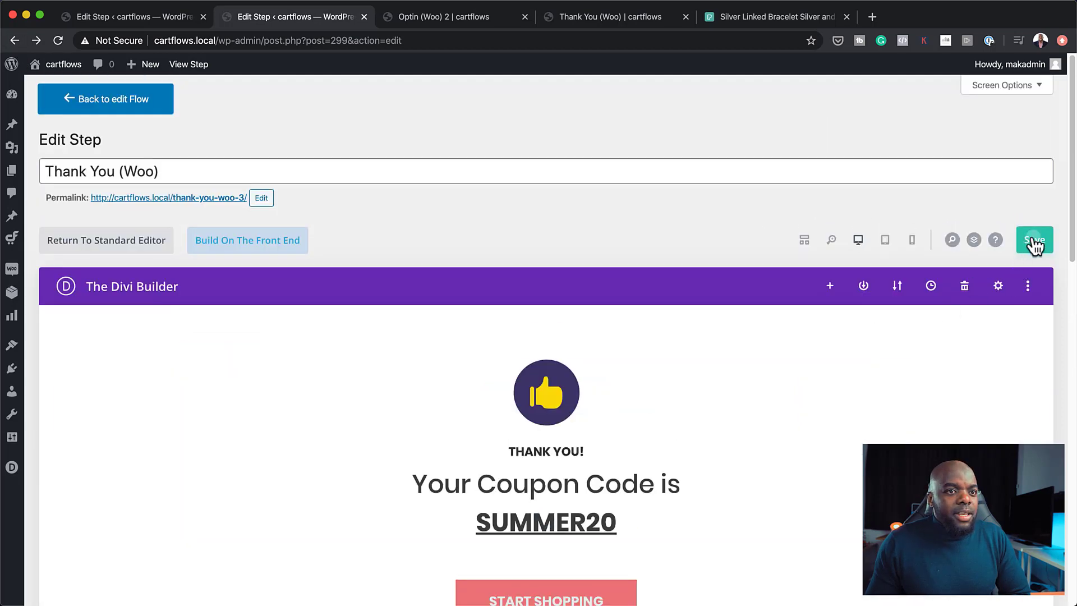
pyautogui.click(1034, 242)
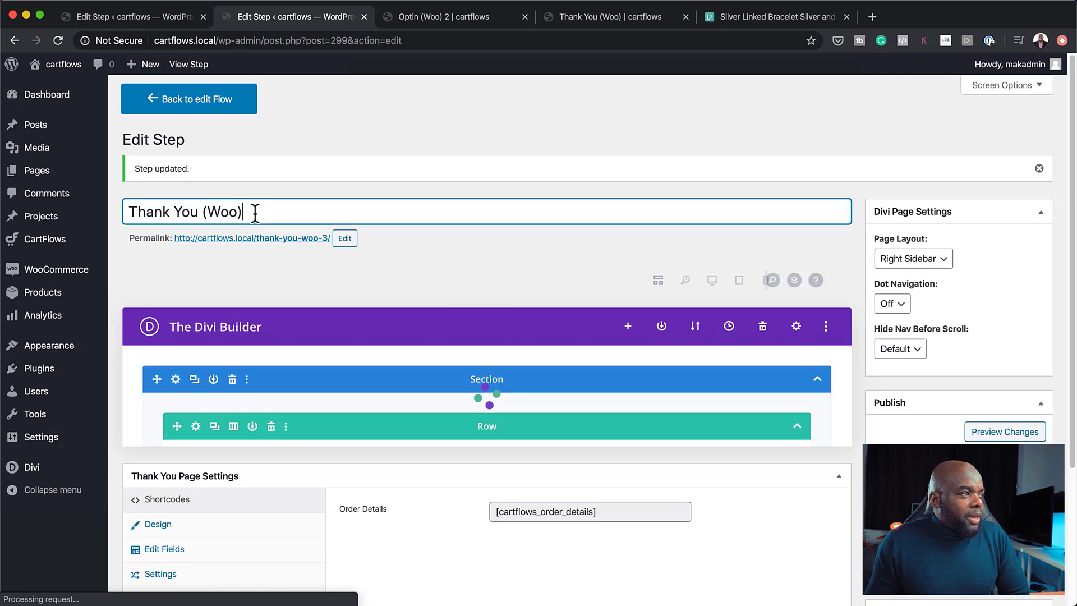
# Retitle the step 'Thank You Watches' and replace slug thank-you-woo-3 with thank-you-watches.
pyautogui.click(208, 213)
pyautogui.moveTo(198, 212); pyautogui.dragTo(243, 211)
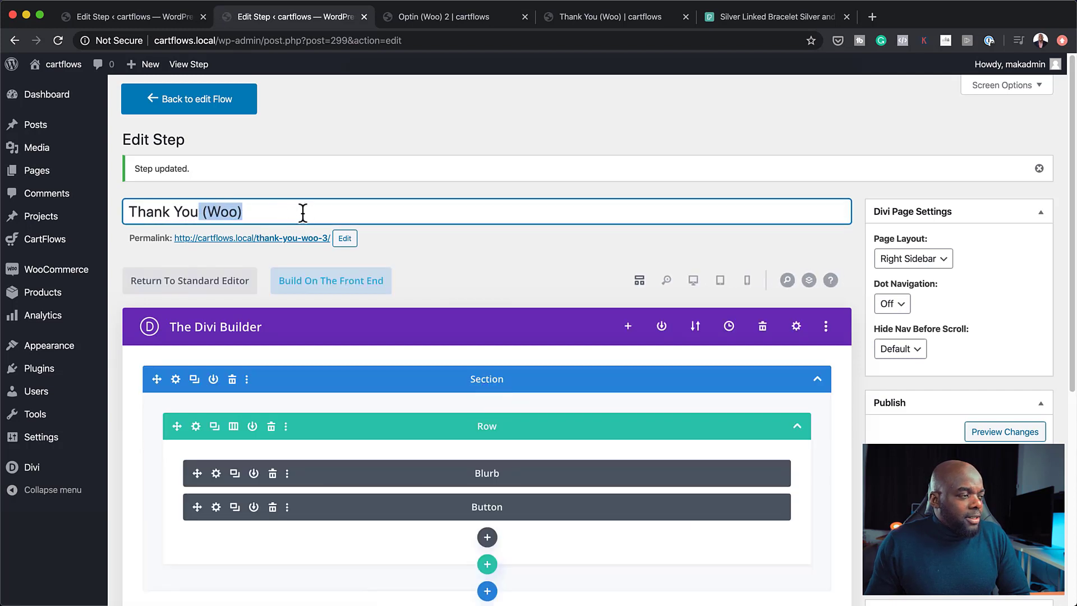
pyautogui.press('BackSpace')
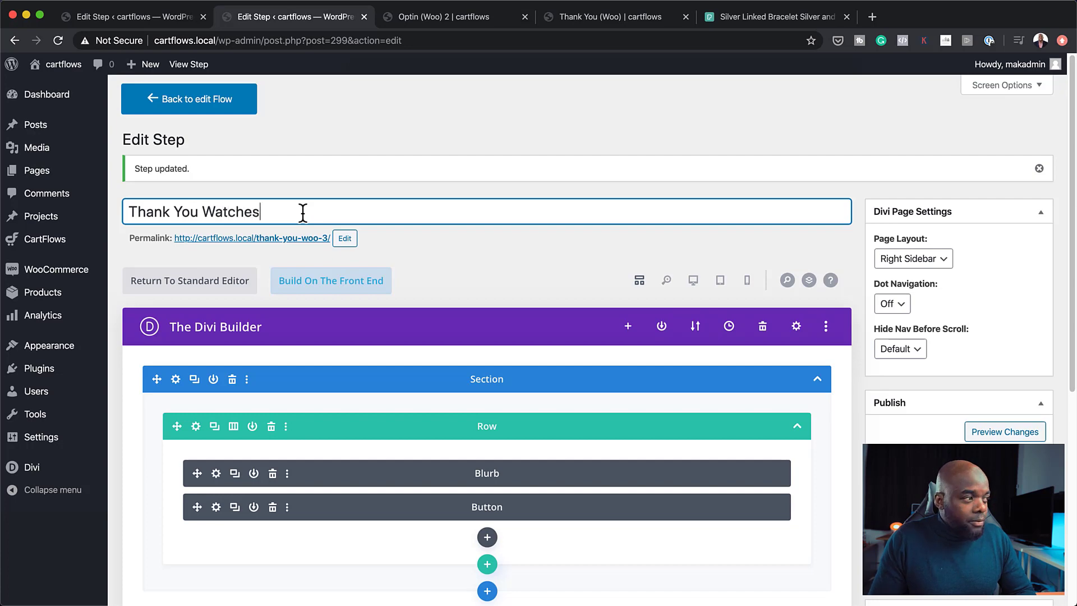
pyautogui.tripleClick(321, 217)
pyautogui.hotkey('ctrl', 'c')
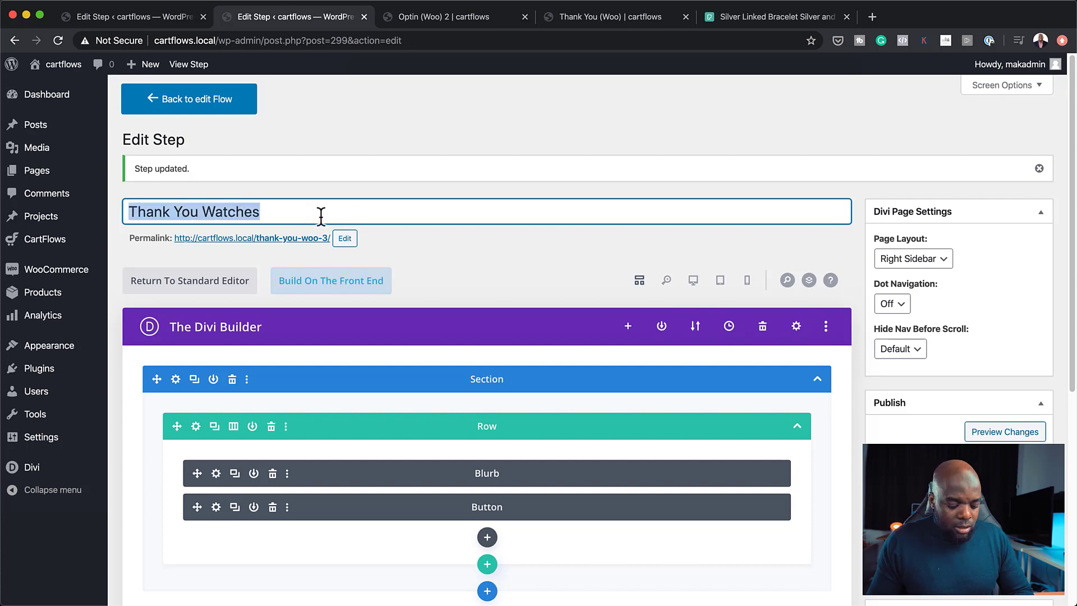
pyautogui.click(344, 239)
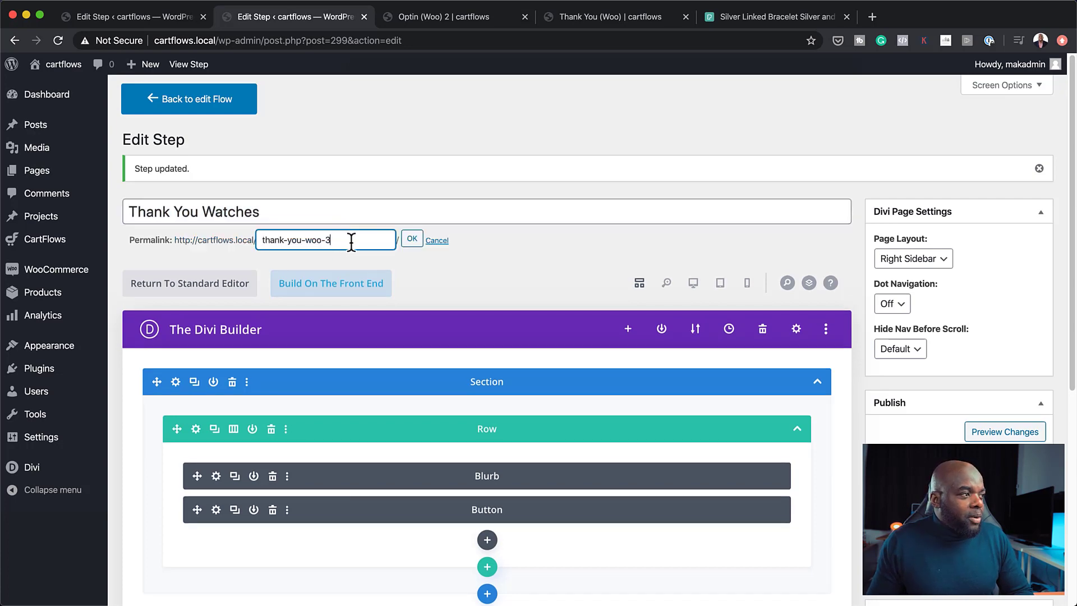
pyautogui.tripleClick(351, 243)
pyautogui.hotkey('ctrl', 'v')
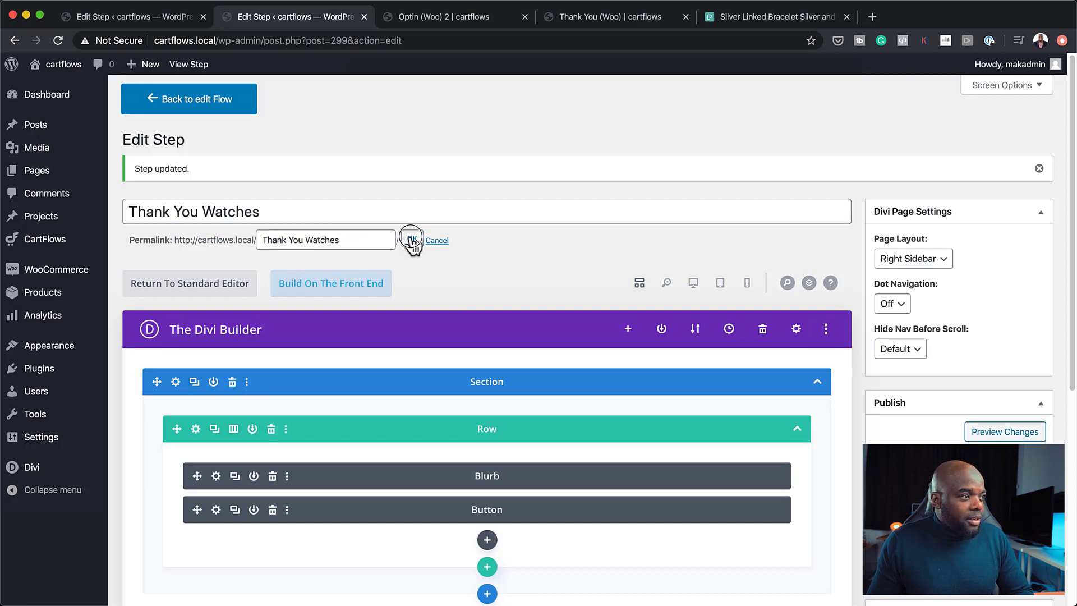
pyautogui.click(412, 238)
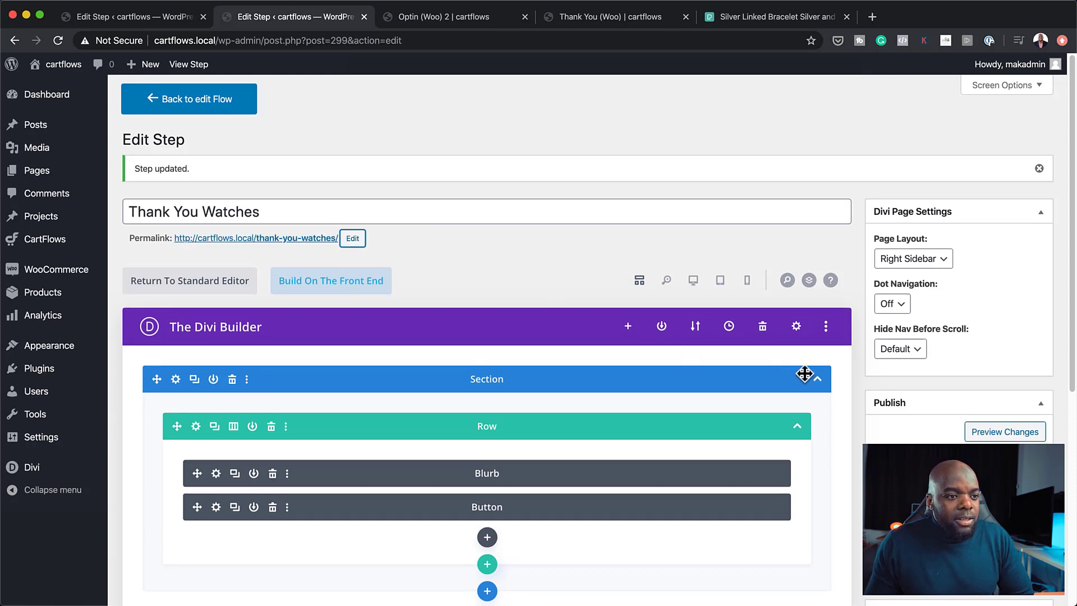
pyautogui.scroll(-2, 805, 374)
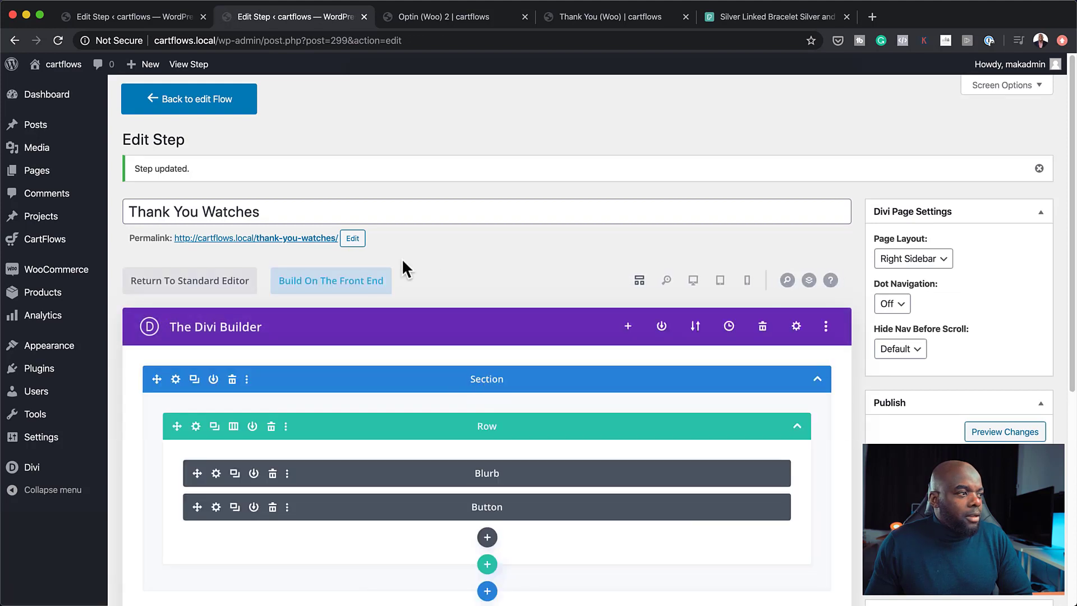
# On the live Thank You Watches page, give the START SHOPPING button a link and exit the Visual Builder.
pyautogui.keyDown('super'); pyautogui.click(296, 238); pyautogui.keyUp('super')
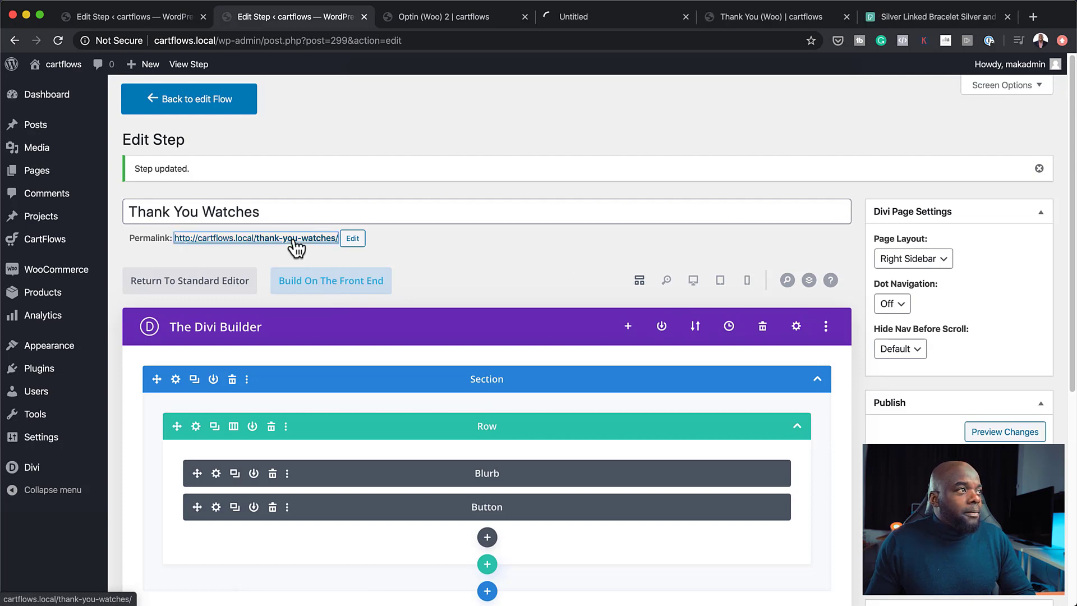
pyautogui.click(611, 22)
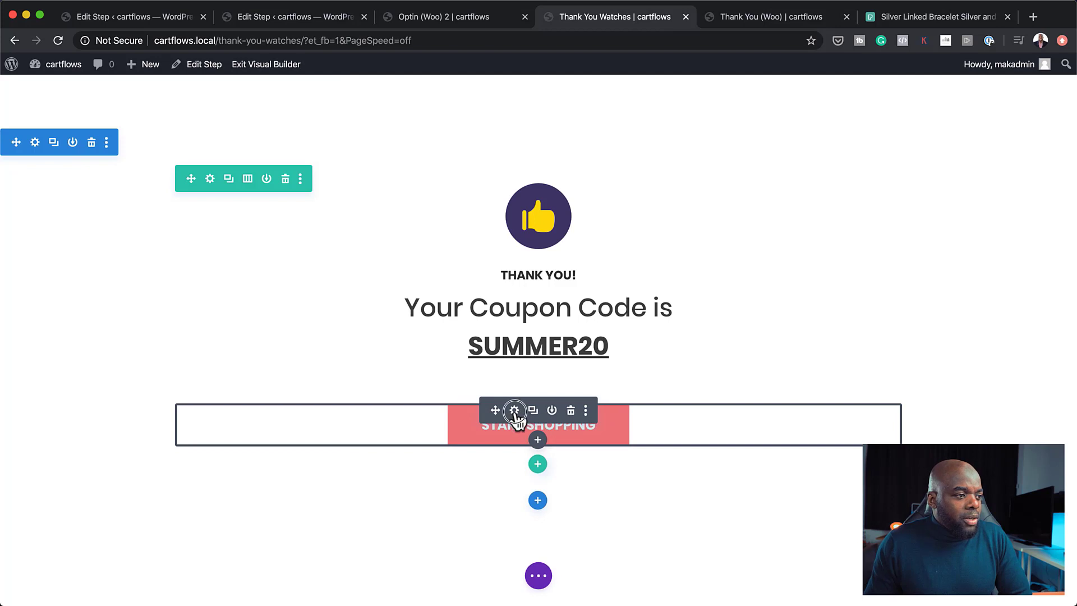
pyautogui.click(513, 410)
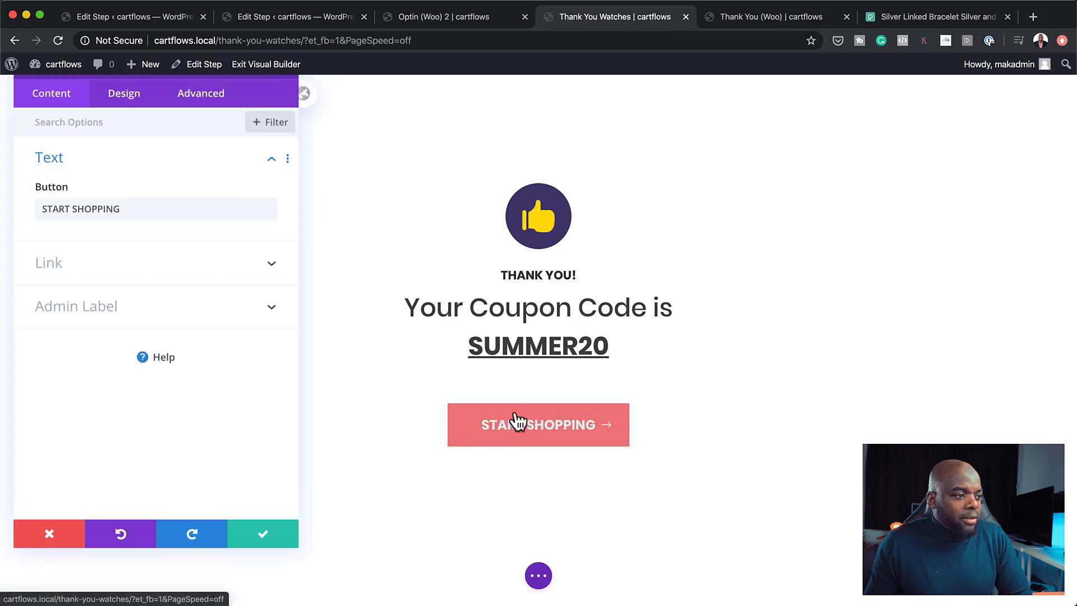
pyautogui.click(125, 267)
pyautogui.click(110, 262)
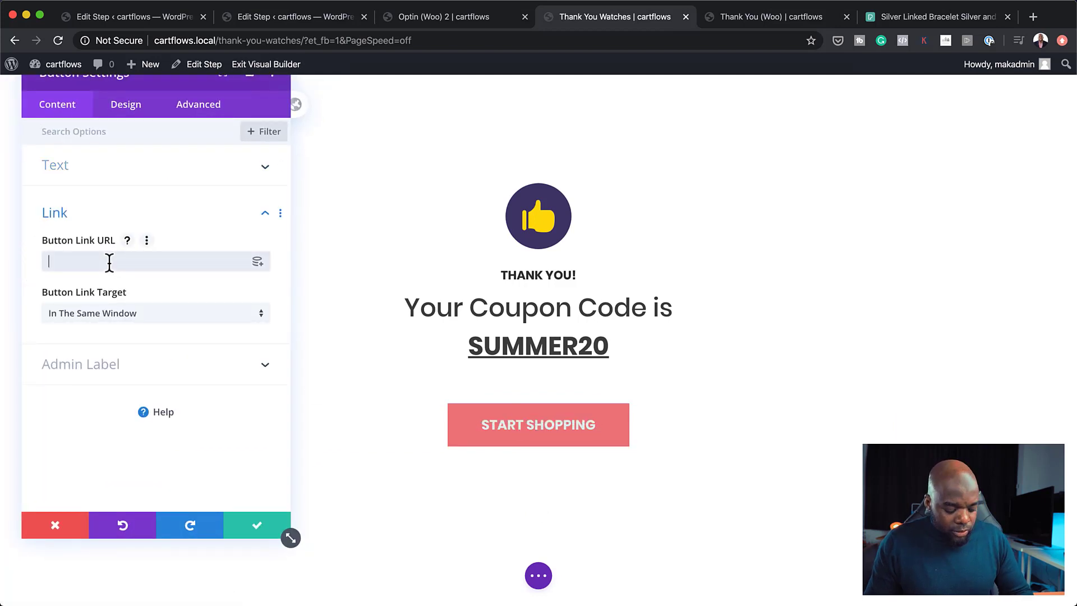
pyautogui.click(261, 525)
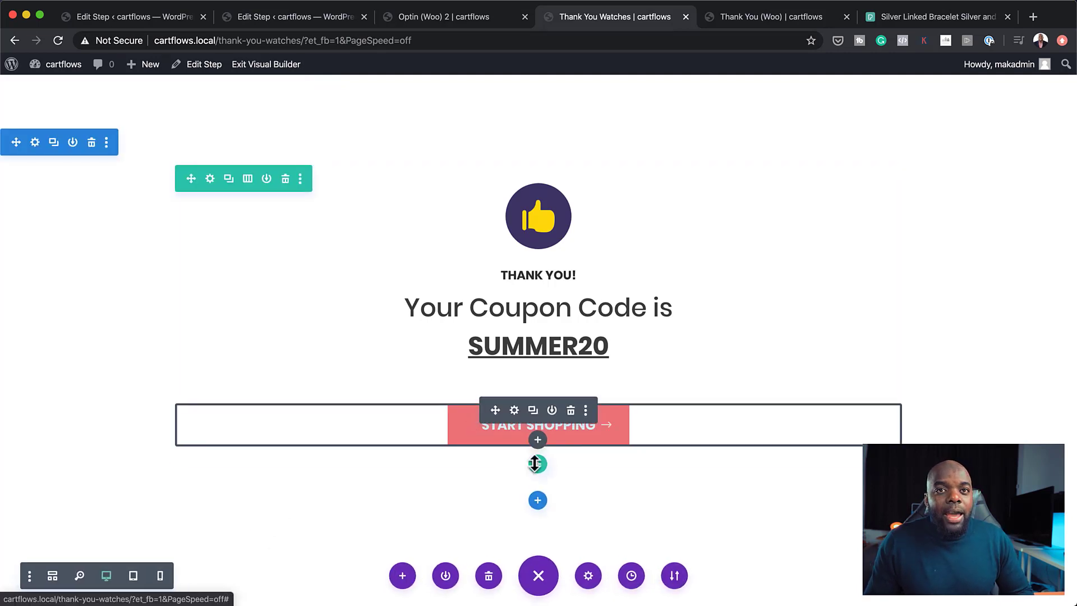
pyautogui.click(266, 72)
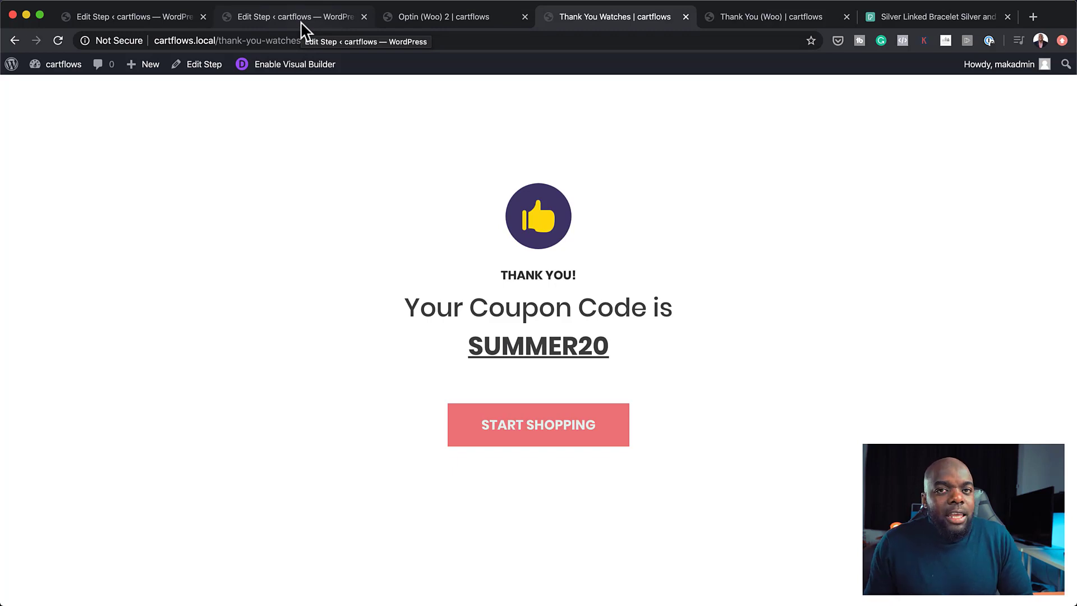
# Reopen the Mak Watches Promo flow from CartFlows Flows, briefly browsing the upsell step templates.
pyautogui.click(292, 17)
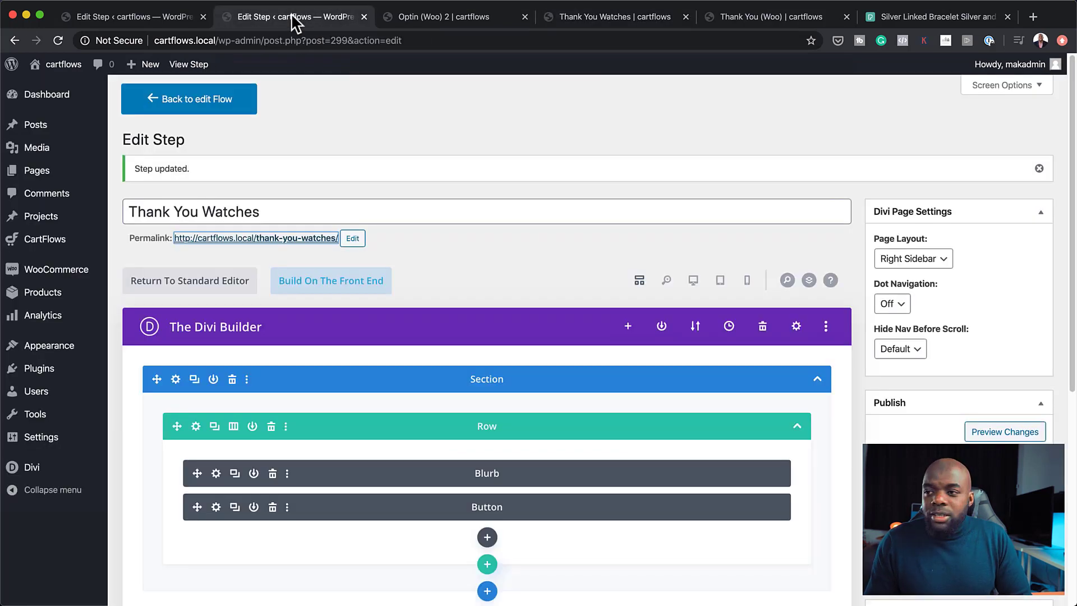
pyautogui.moveTo(45, 239)
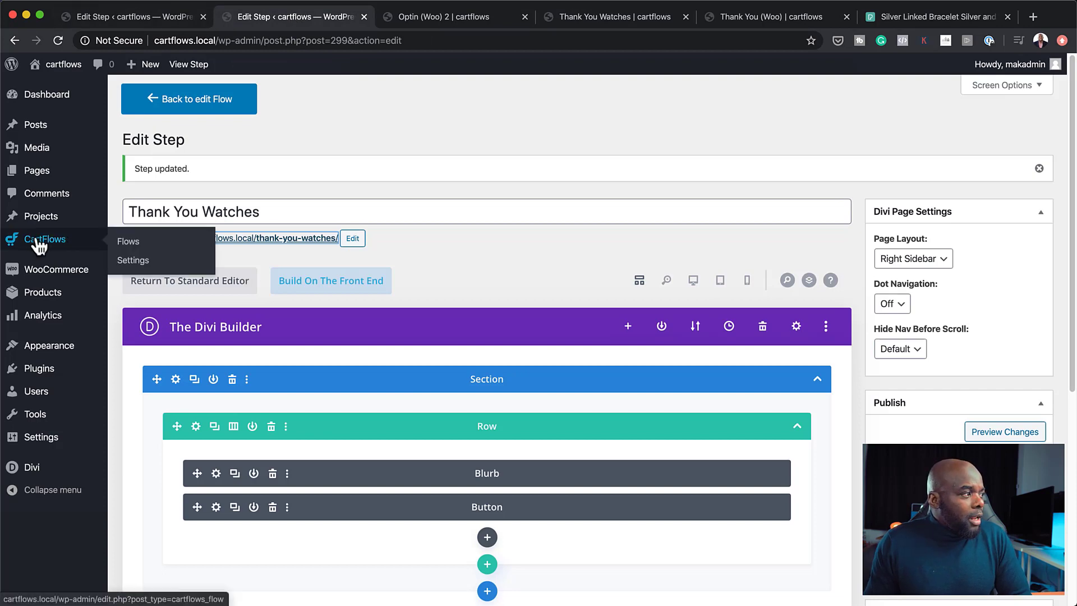
pyautogui.click(127, 242)
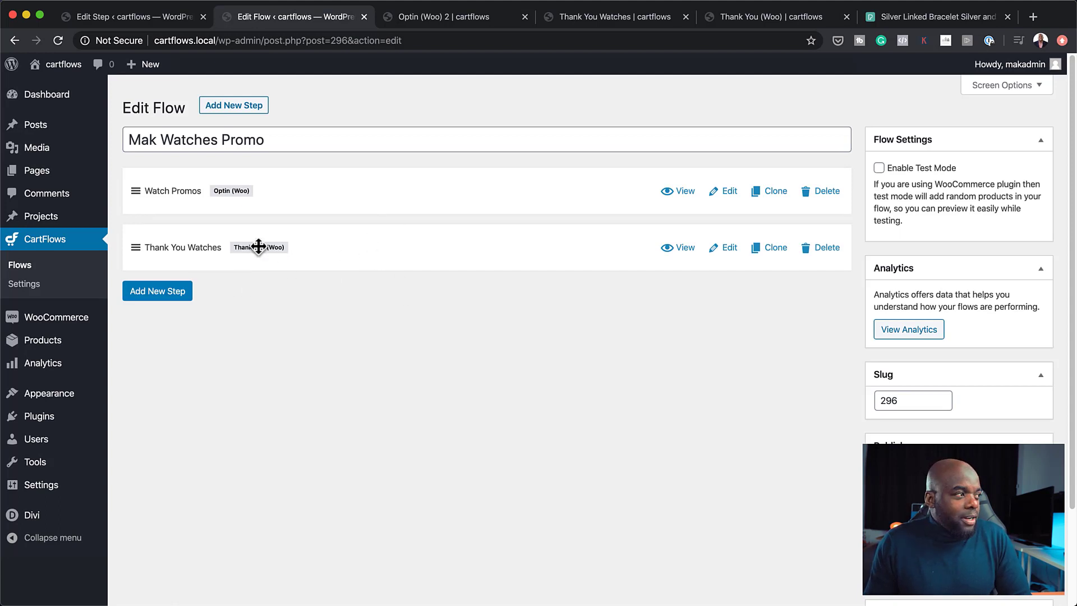
pyautogui.click(159, 294)
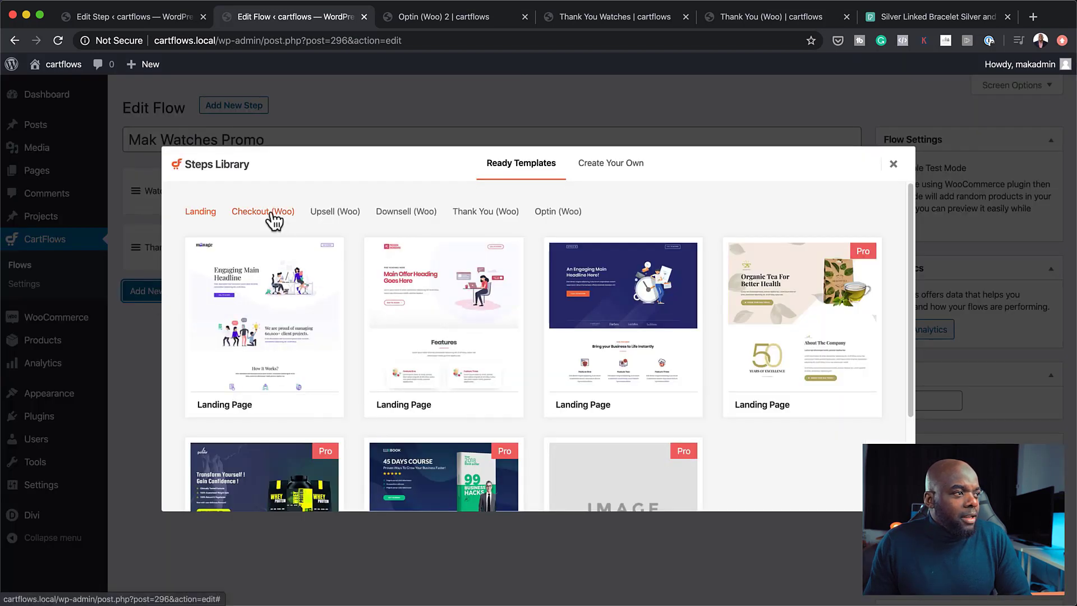
pyautogui.click(338, 213)
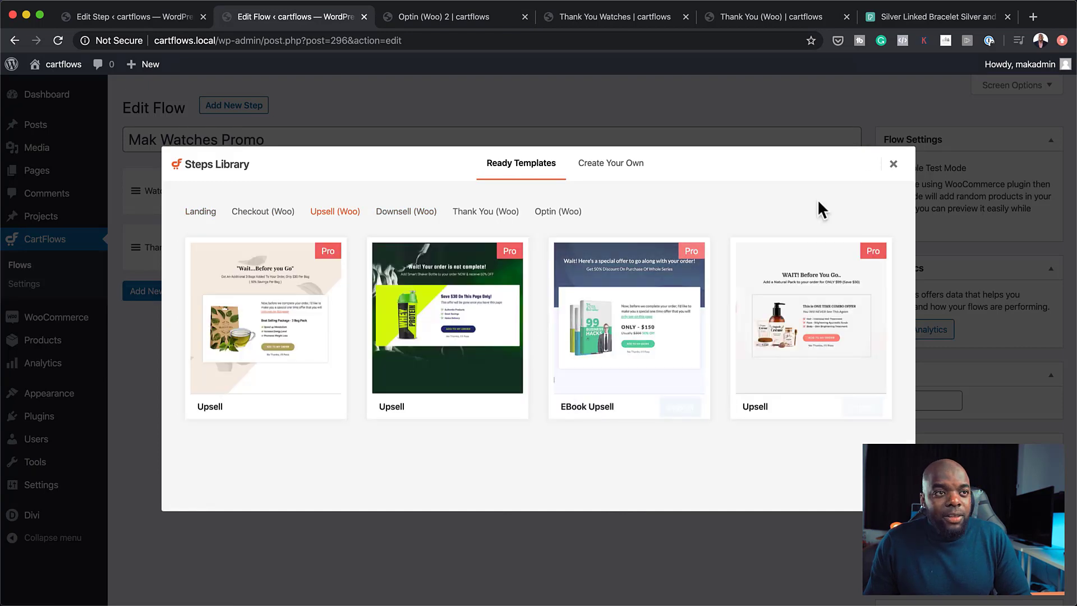
pyautogui.click(893, 164)
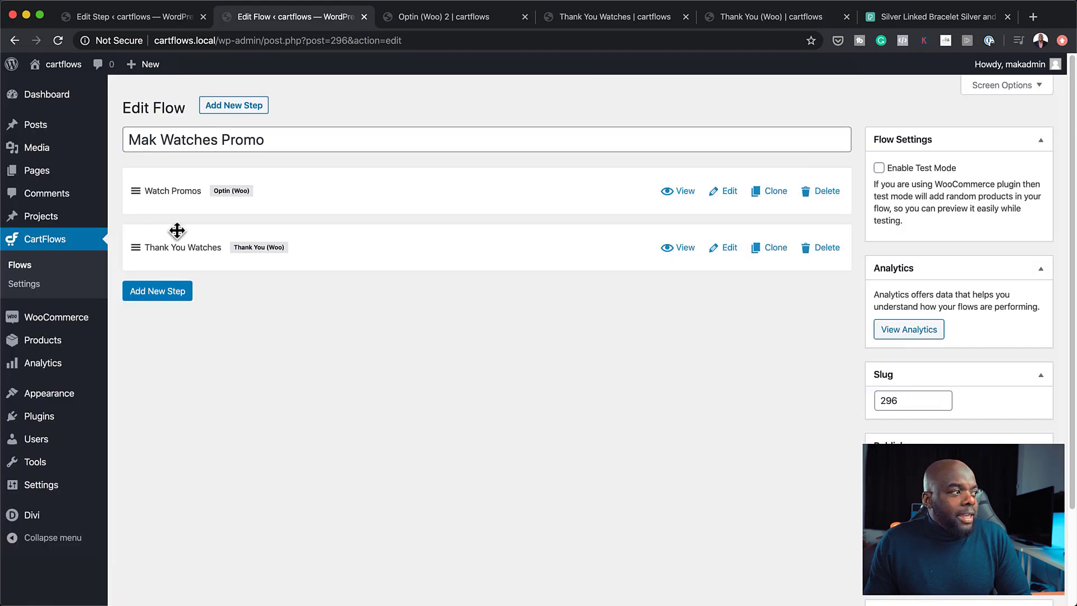